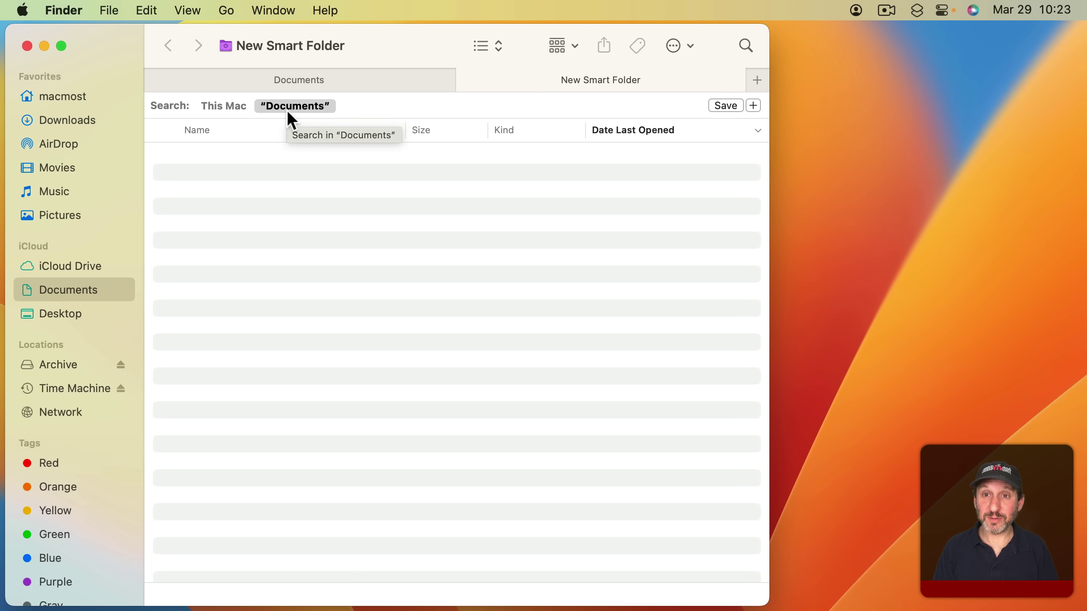
Add a criterion for last opened date within the last 30 days and sort the results by Date Last Opened
{"action": "left_click", "coordinate": [753, 106]}
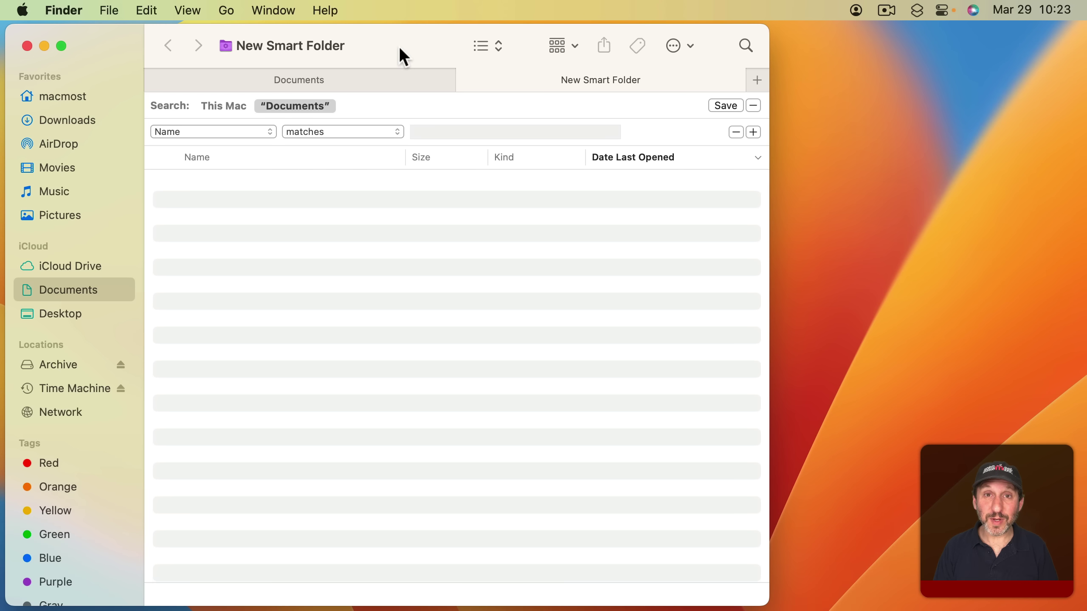
{"action": "left_click", "coordinate": [234, 132]}
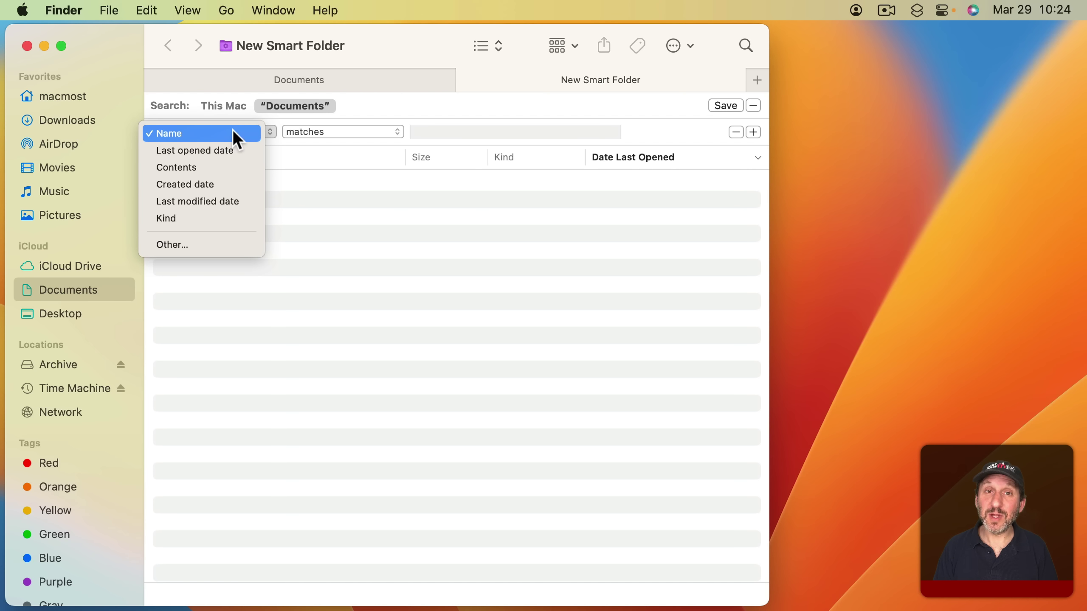
{"action": "left_click", "coordinate": [228, 150]}
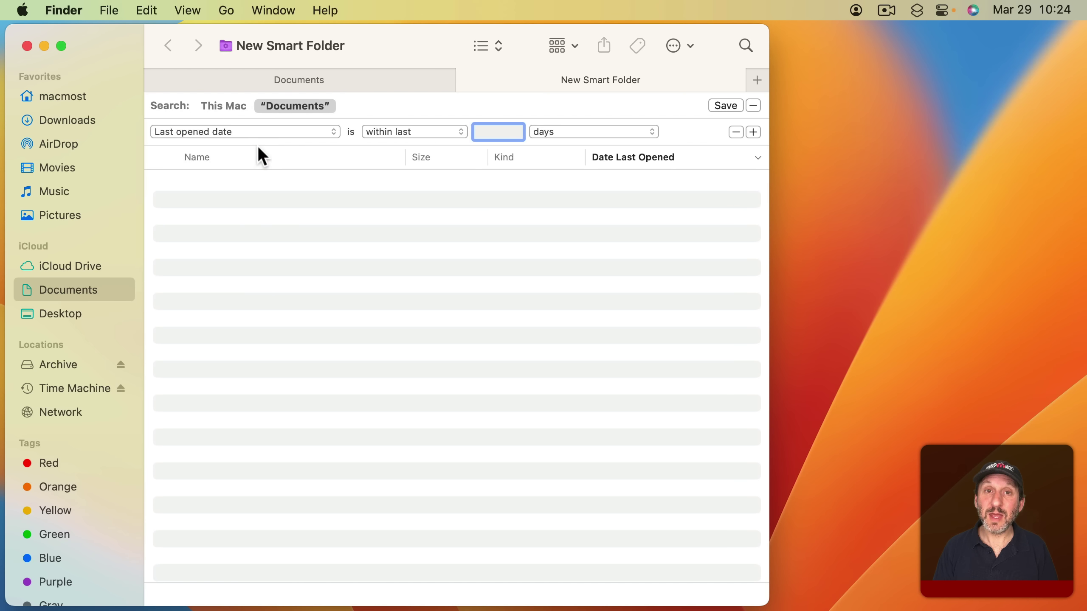
{"action": "left_click", "coordinate": [421, 132]}
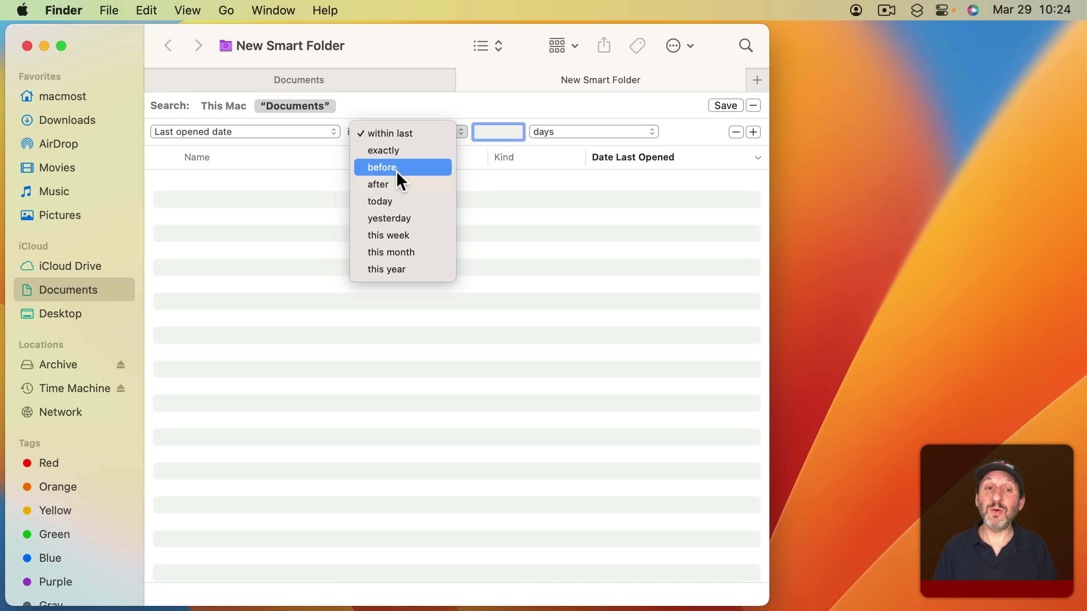
{"action": "left_click", "coordinate": [499, 129]}
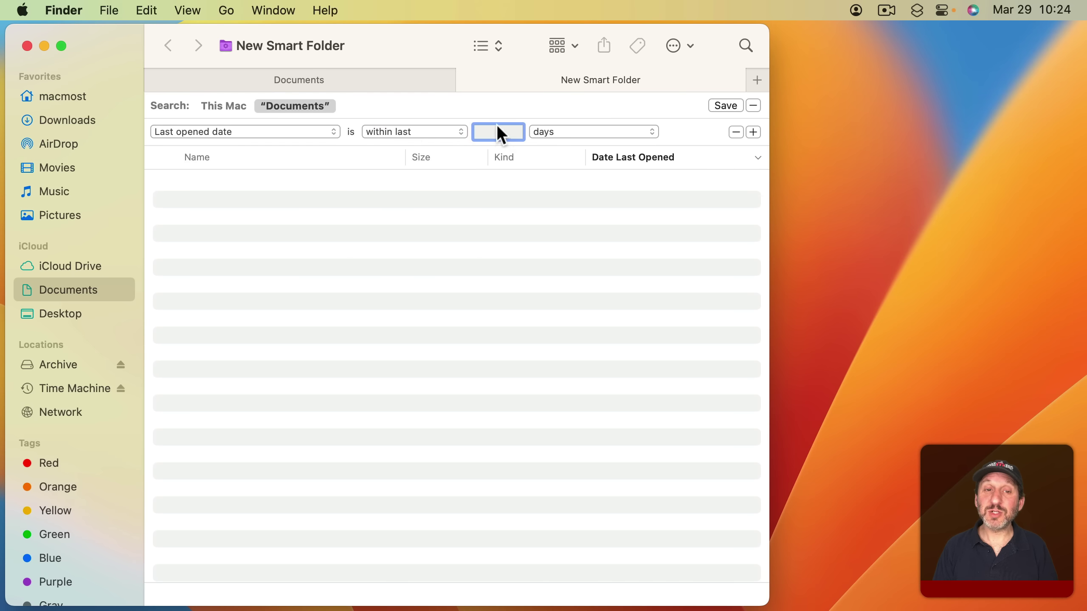
{"action": "type", "text": "30"}
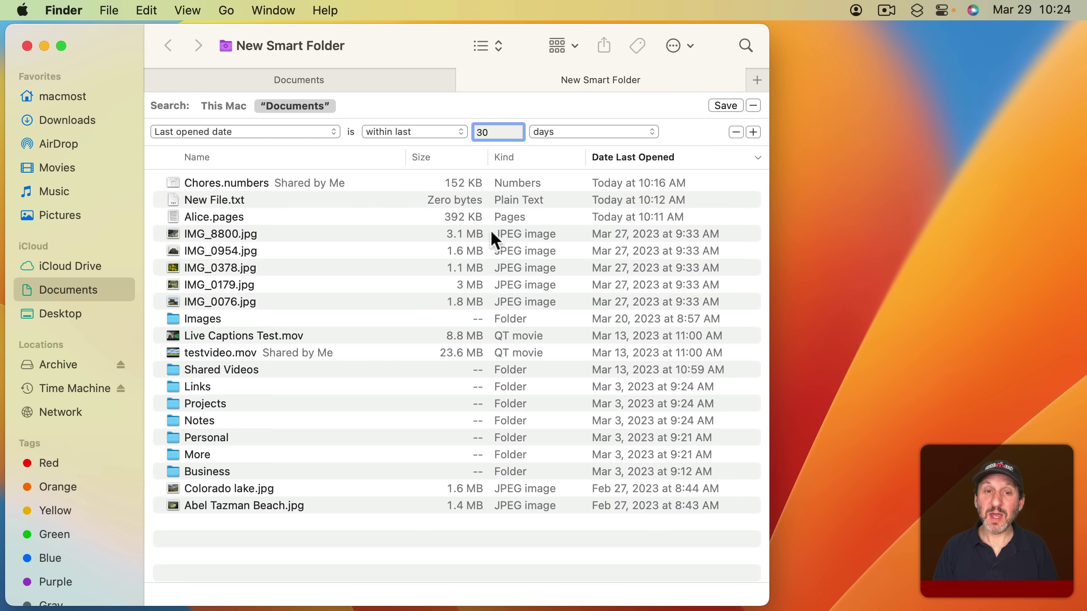
{"action": "left_click", "coordinate": [246, 157]}
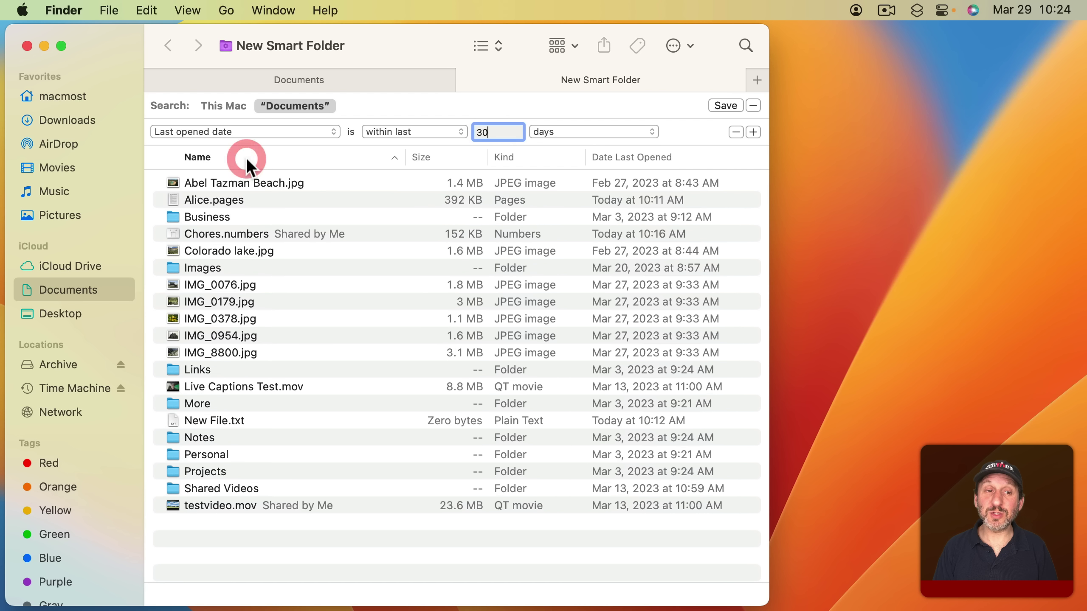
{"action": "left_click", "coordinate": [619, 164]}
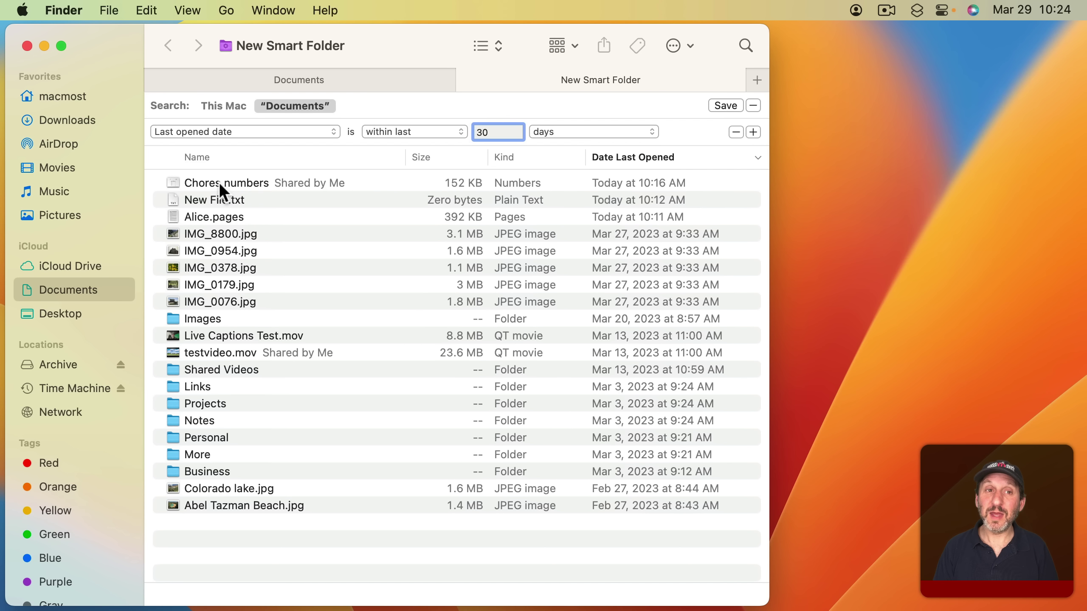
Save the smart folder as "Recent 30 Days" in Saved Searches, keeping it added to the sidebar
{"action": "left_click", "coordinate": [724, 106]}
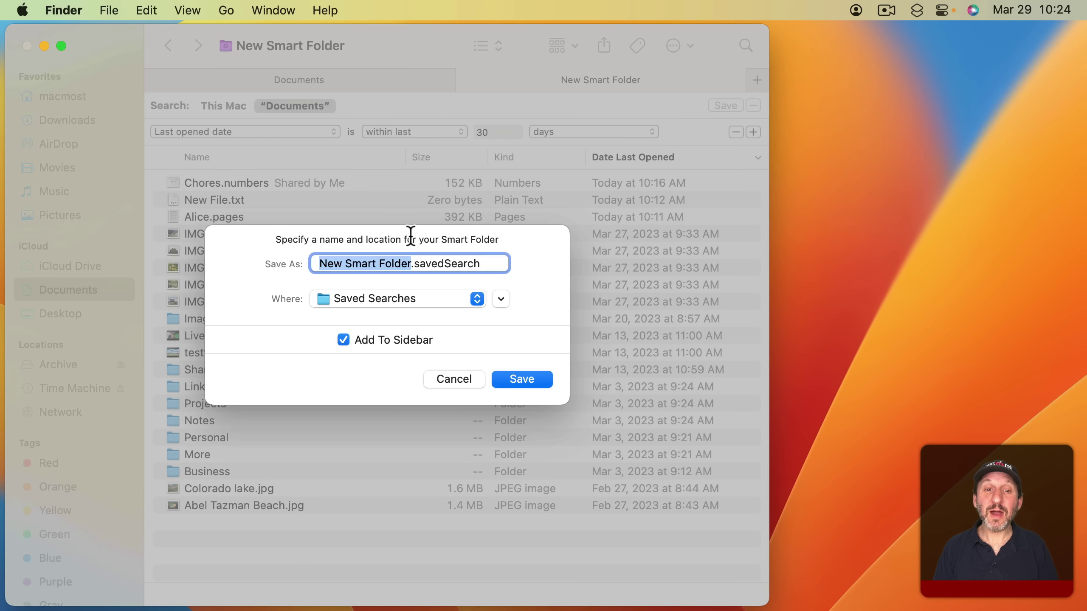
{"action": "key", "text": "shift"}
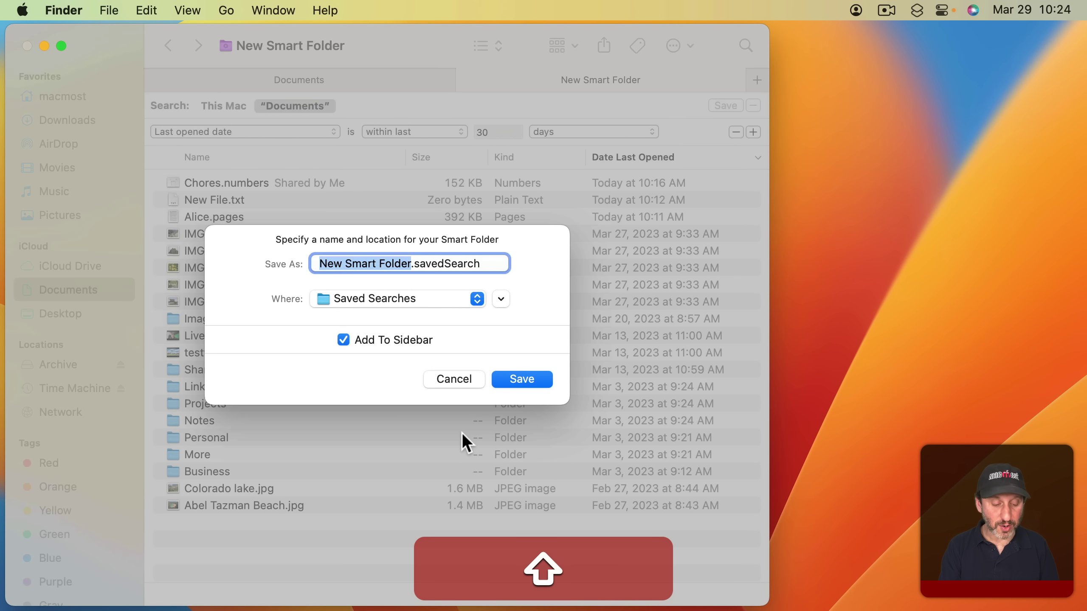
{"action": "type", "text": "Recent 3"}
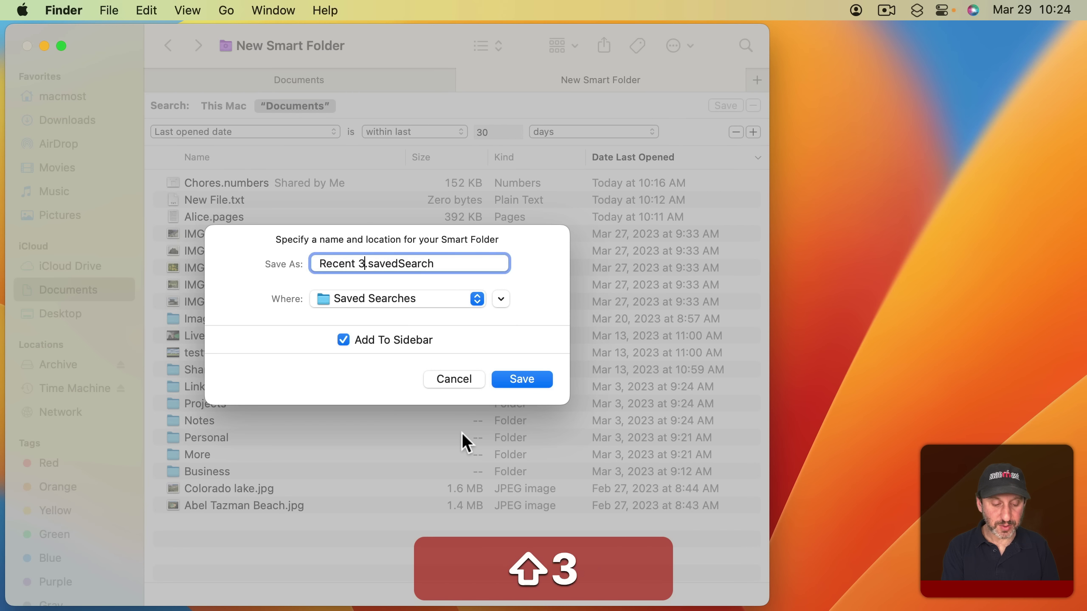
{"action": "type", "text": "0 Days"}
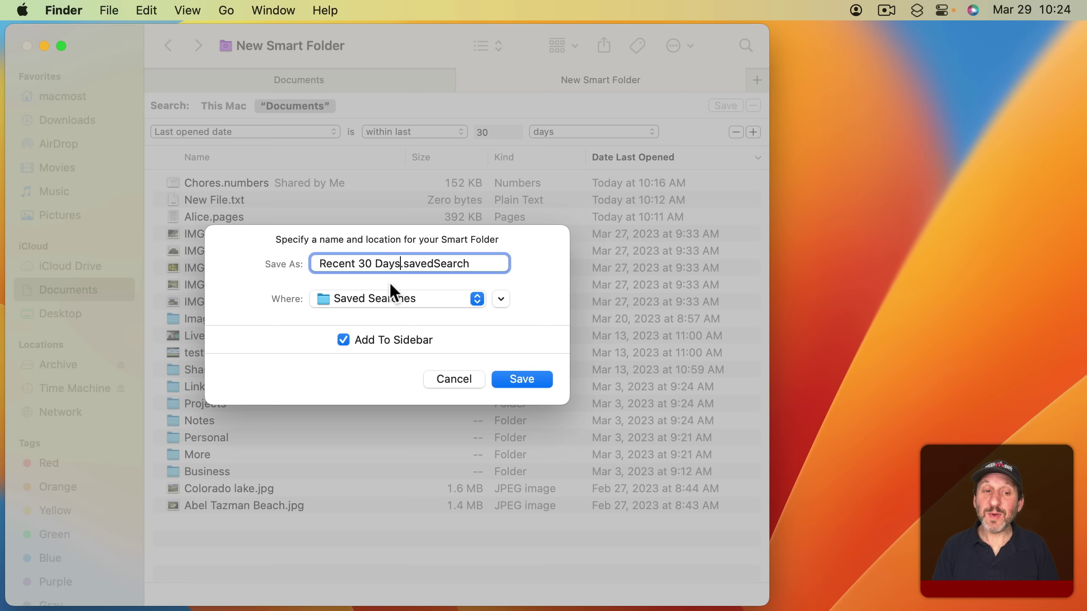
{"action": "left_click", "coordinate": [404, 299]}
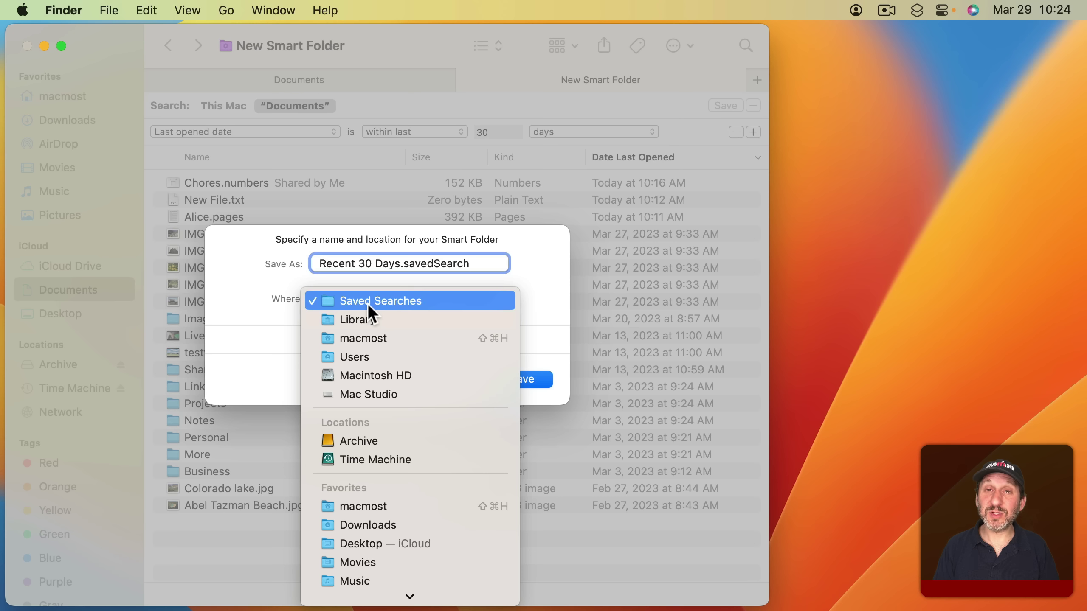
{"action": "left_click", "coordinate": [256, 299]}
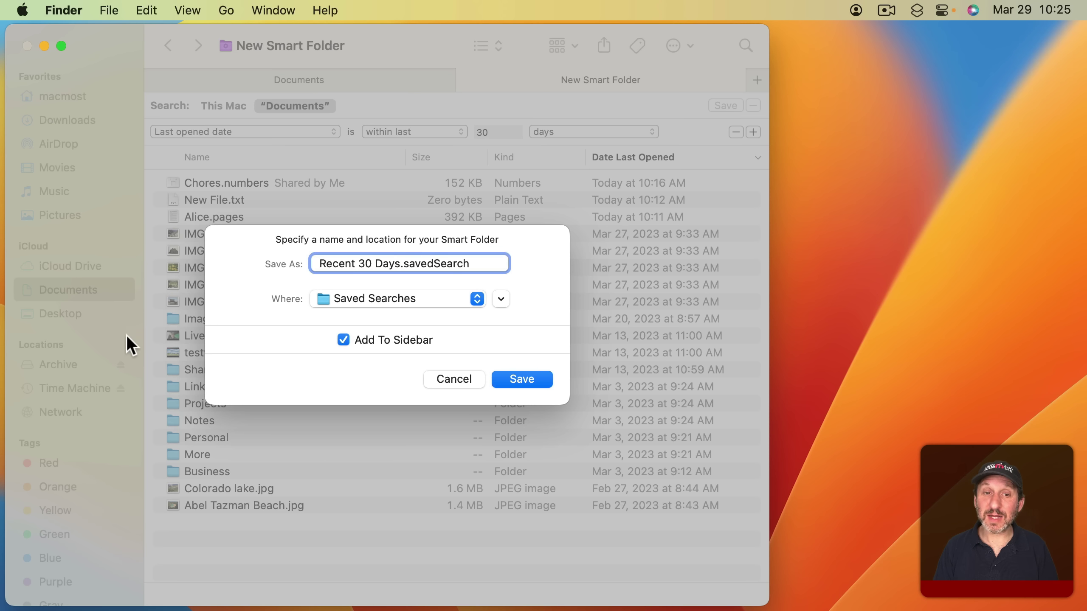
{"action": "left_click", "coordinate": [515, 378]}
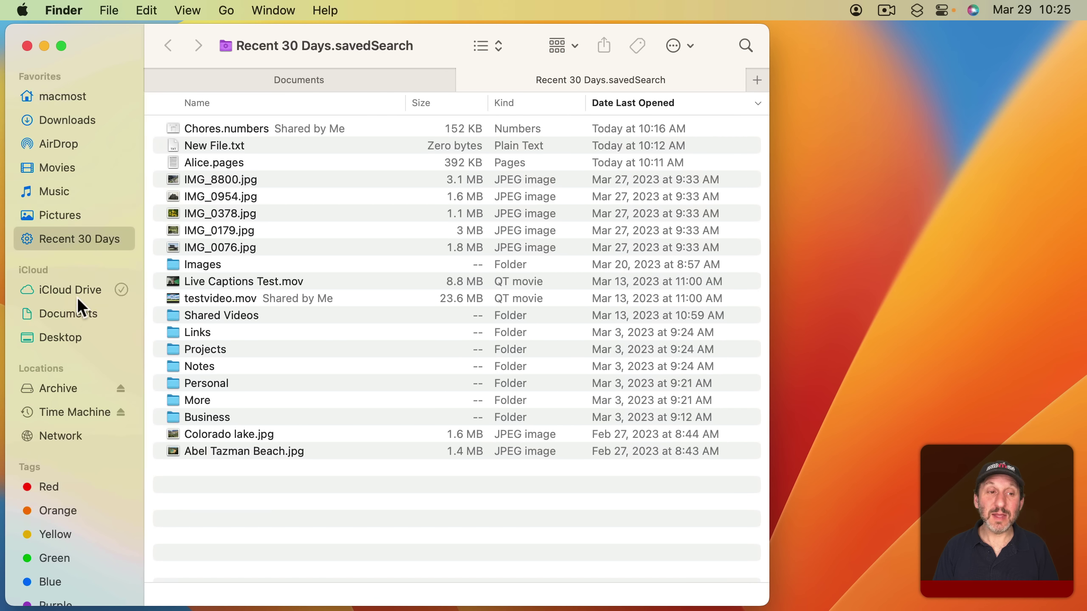
Visit Documents, reopen the Recent 30 Days smart folder, and save its last opened criterion as within the last 10 days
{"action": "left_click", "coordinate": [70, 309]}
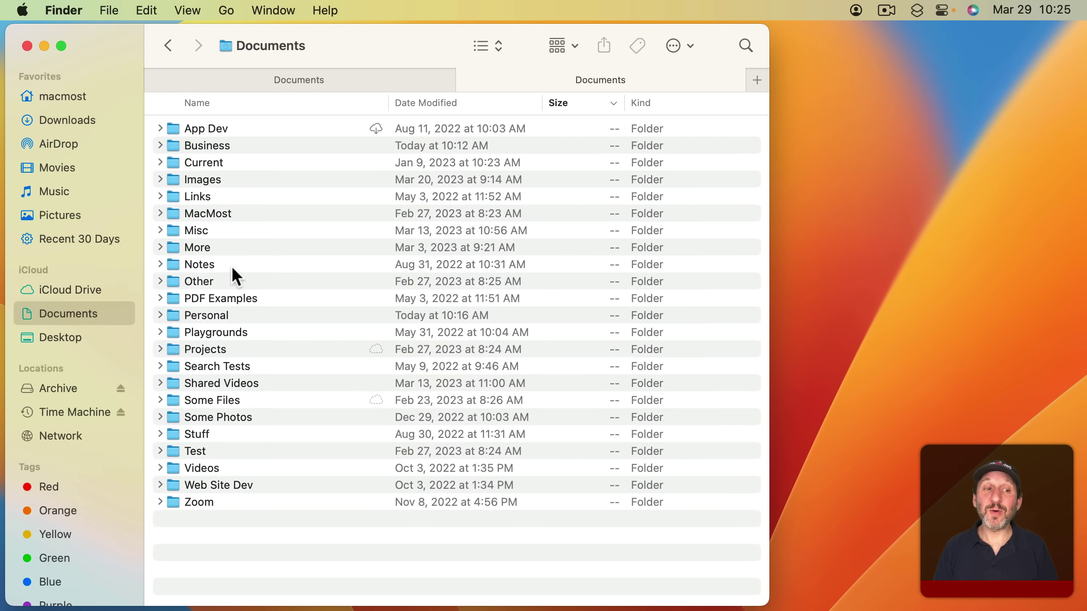
{"action": "left_click", "coordinate": [72, 238]}
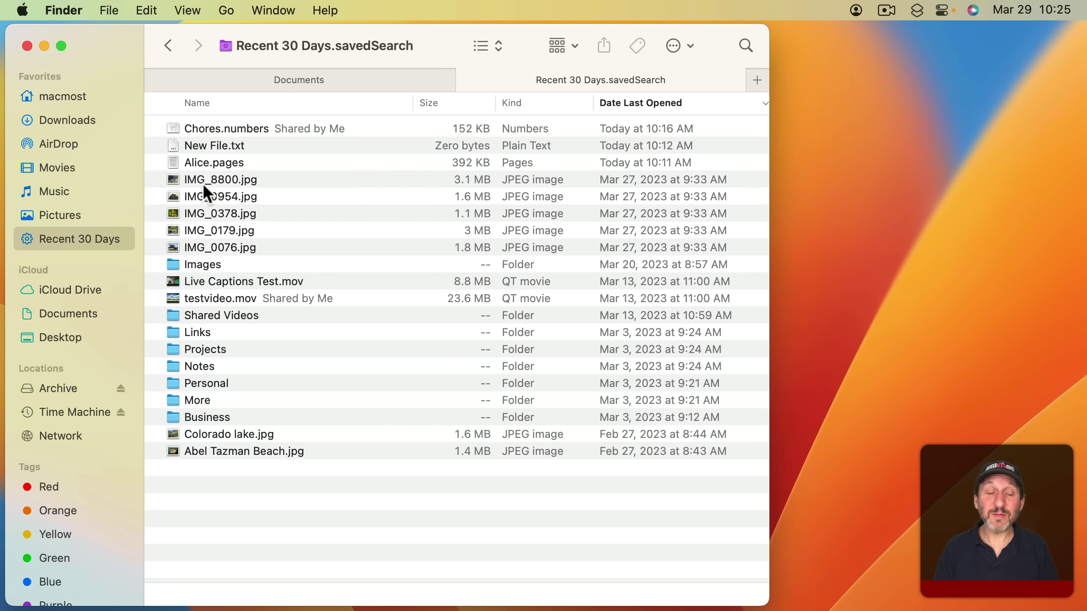
{"action": "right_click", "coordinate": [65, 239]}
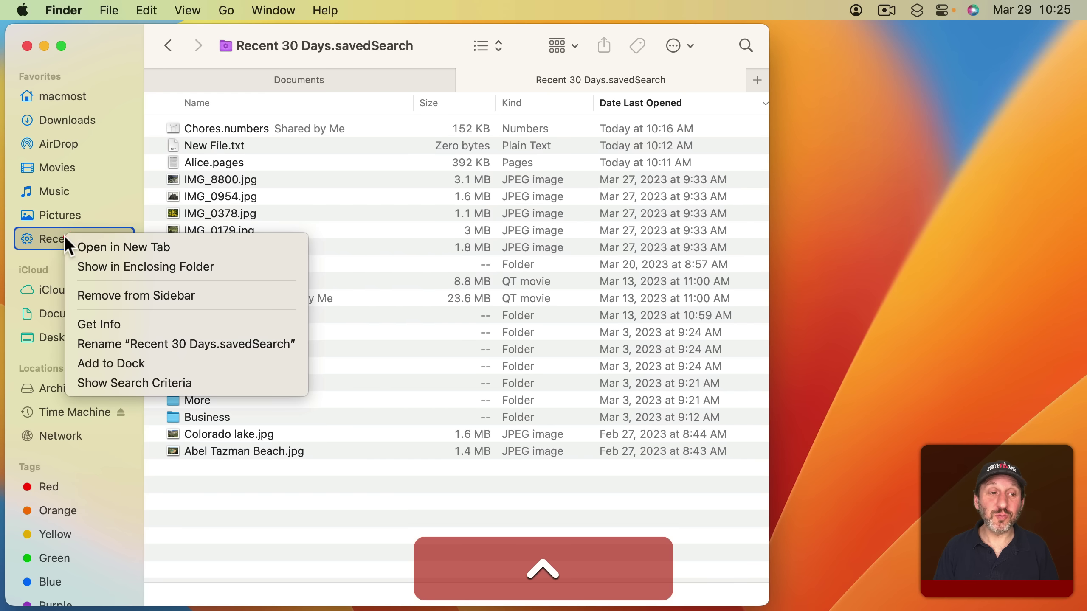
{"action": "left_click", "coordinate": [180, 385]}
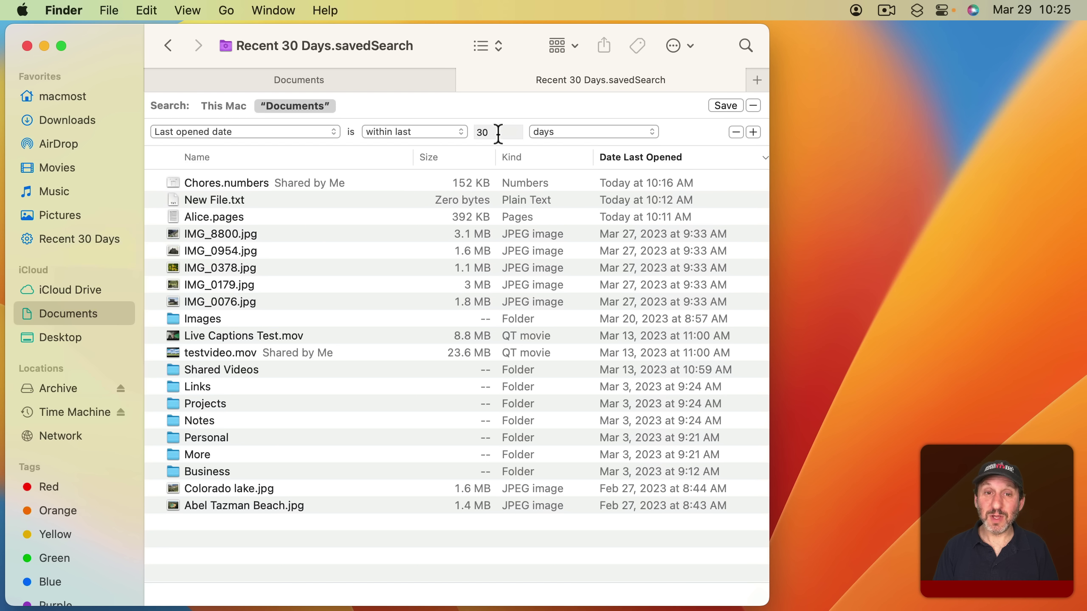
{"action": "left_click_drag", "start_coordinate": [488, 133], "coordinate": [456, 131]}
{"action": "type", "text": "10"}
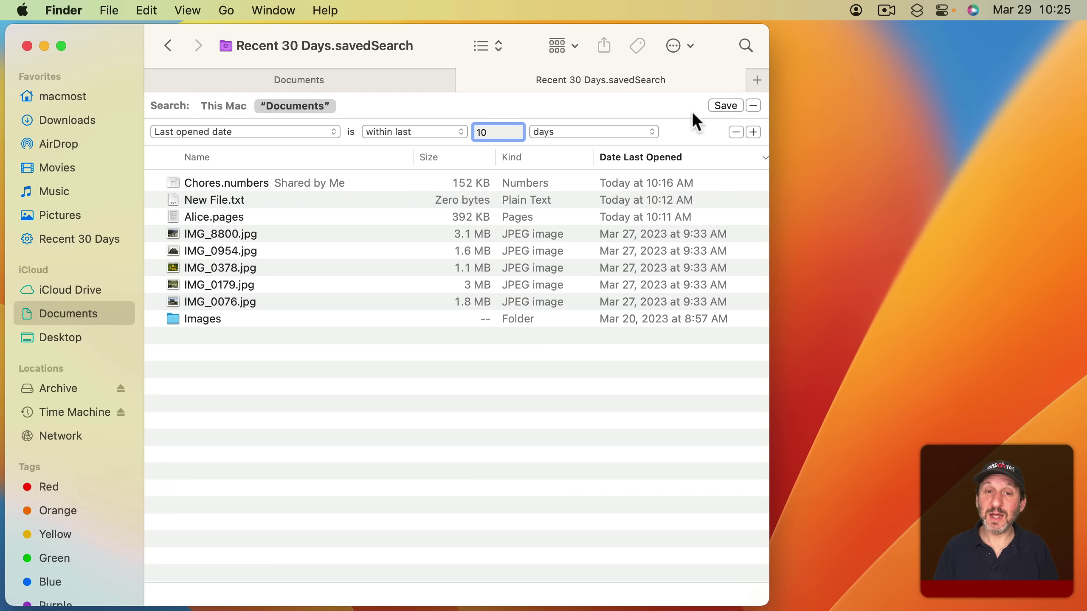
{"action": "left_click", "coordinate": [725, 107]}
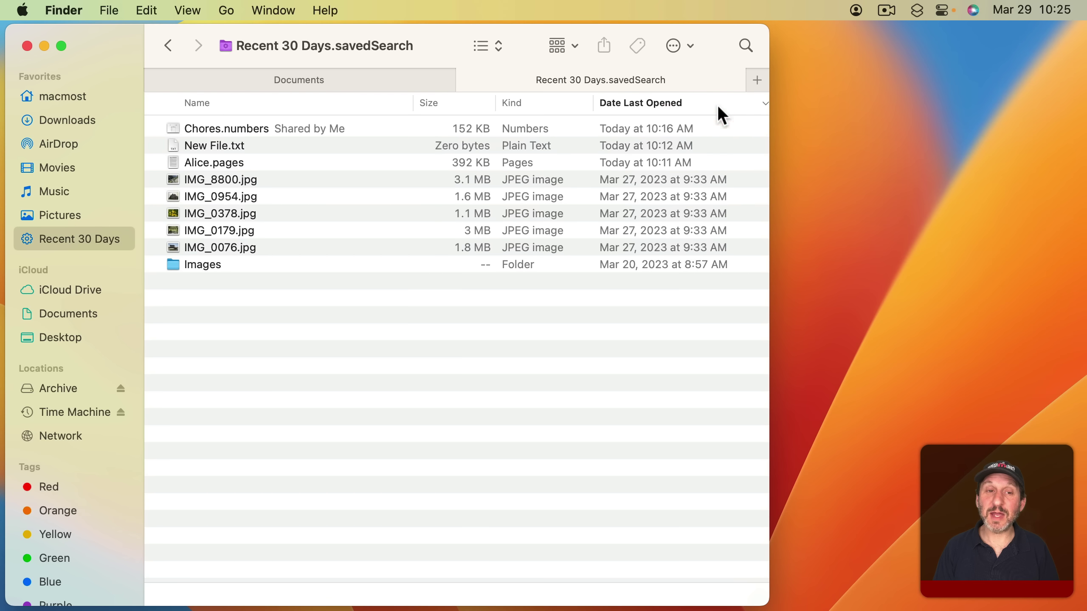
Rename the Recent 30 Days smart folder in the sidebar as "Recent 10 Days"
{"action": "right_click", "coordinate": [68, 239]}
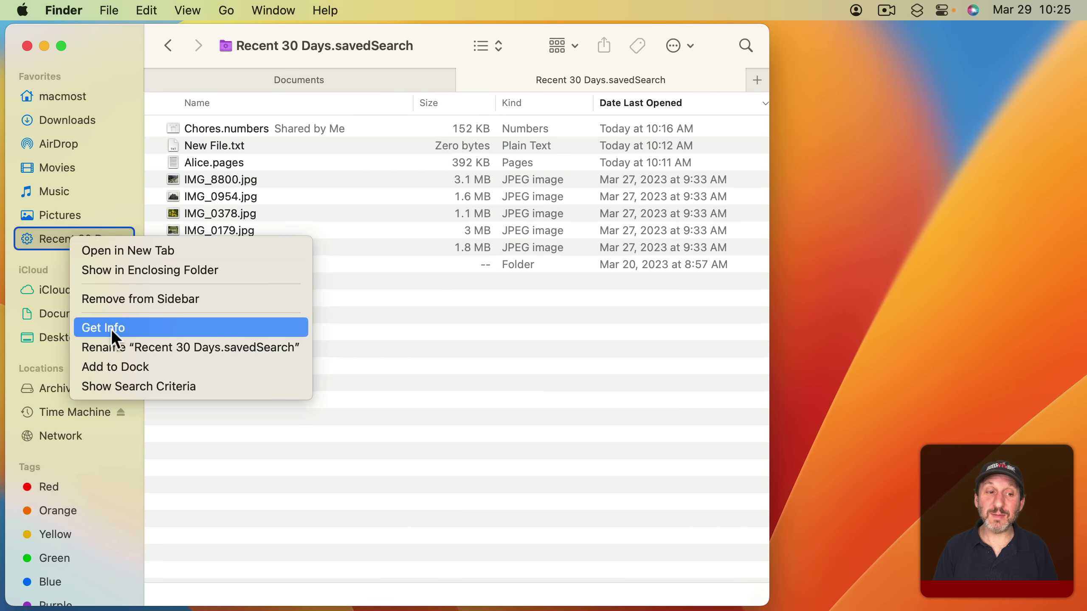
{"action": "left_click", "coordinate": [112, 346]}
{"action": "left_click", "coordinate": [85, 242]}
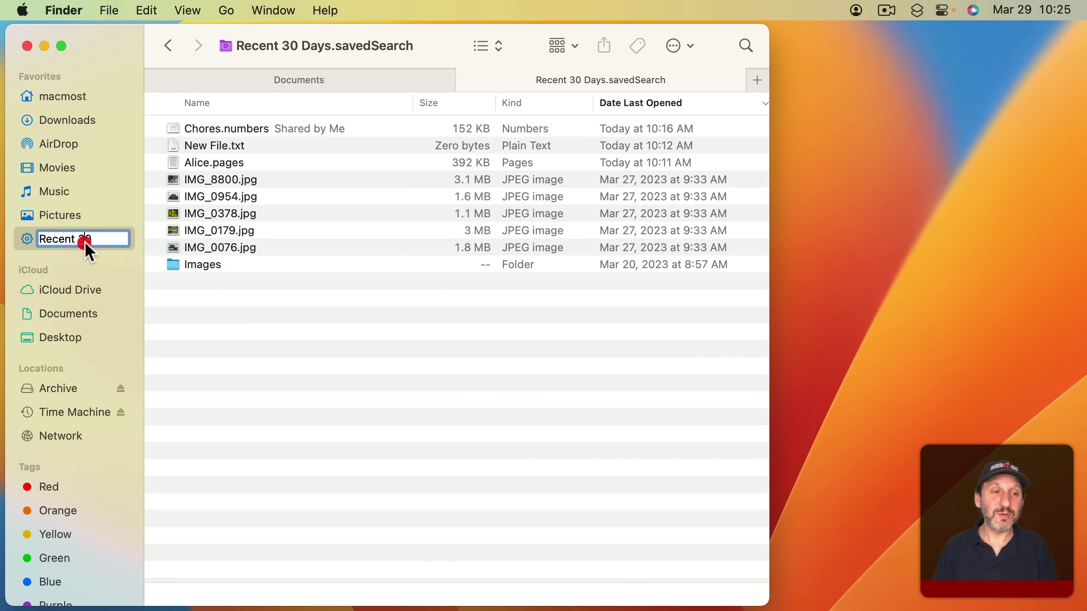
{"action": "key", "text": "BackSpace"}
{"action": "type", "text": "1"}
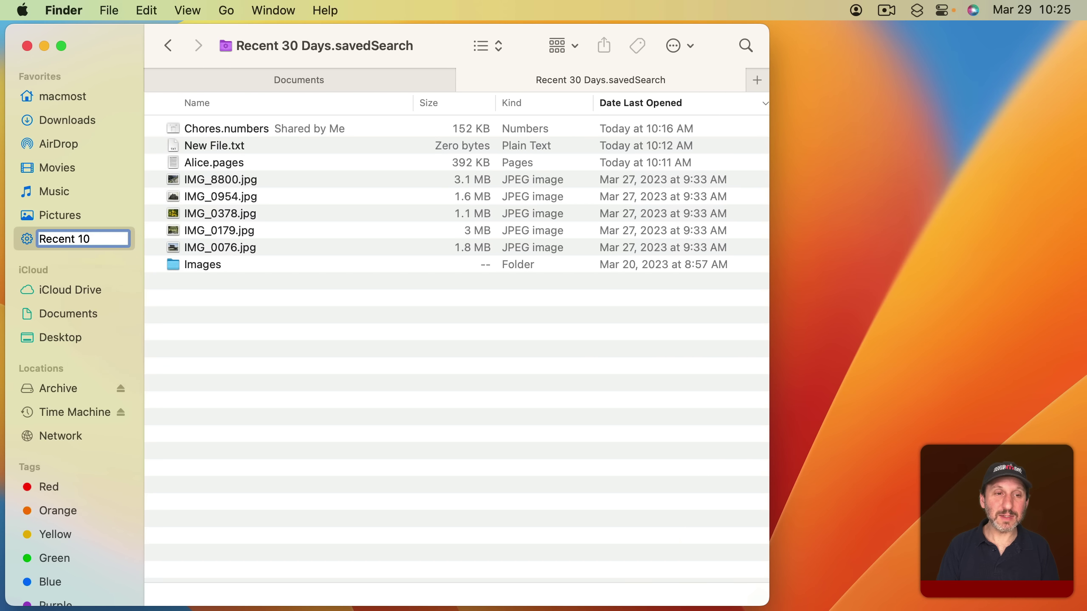
{"action": "key", "text": "Return"}
Create a new smart folder searching Documents, with a criterion for created date within the last 30 days
{"action": "left_click", "coordinate": [318, 79]}
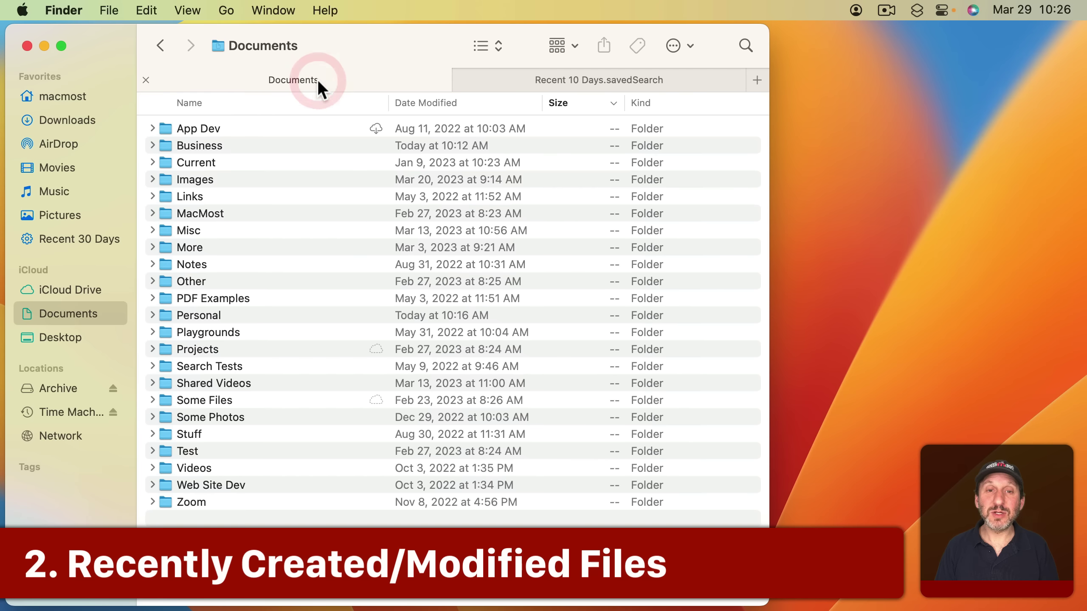
{"action": "left_click", "coordinate": [109, 10]}
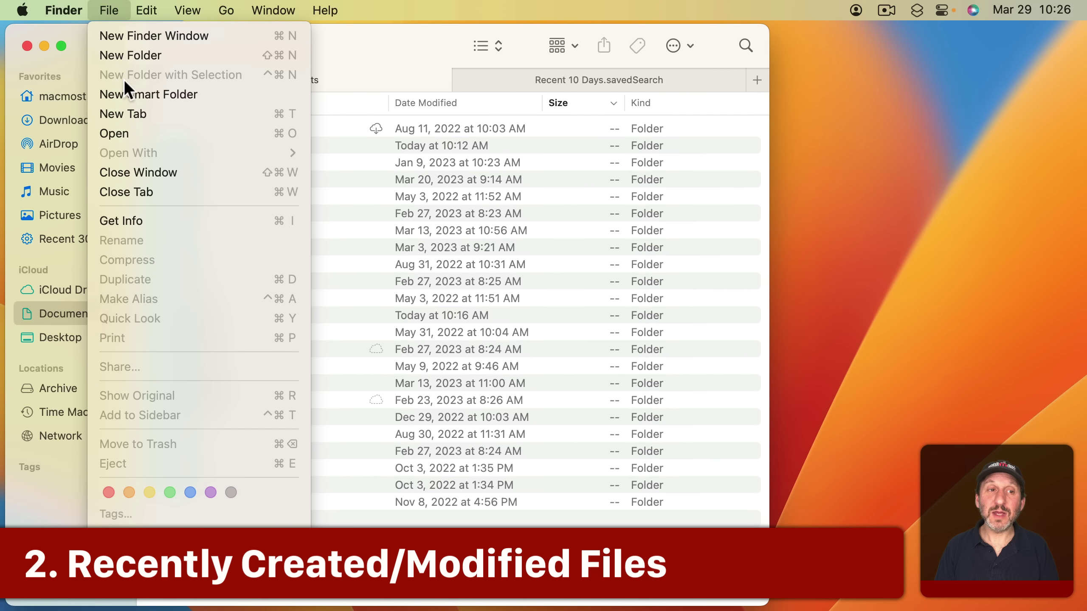
{"action": "left_click", "coordinate": [127, 93]}
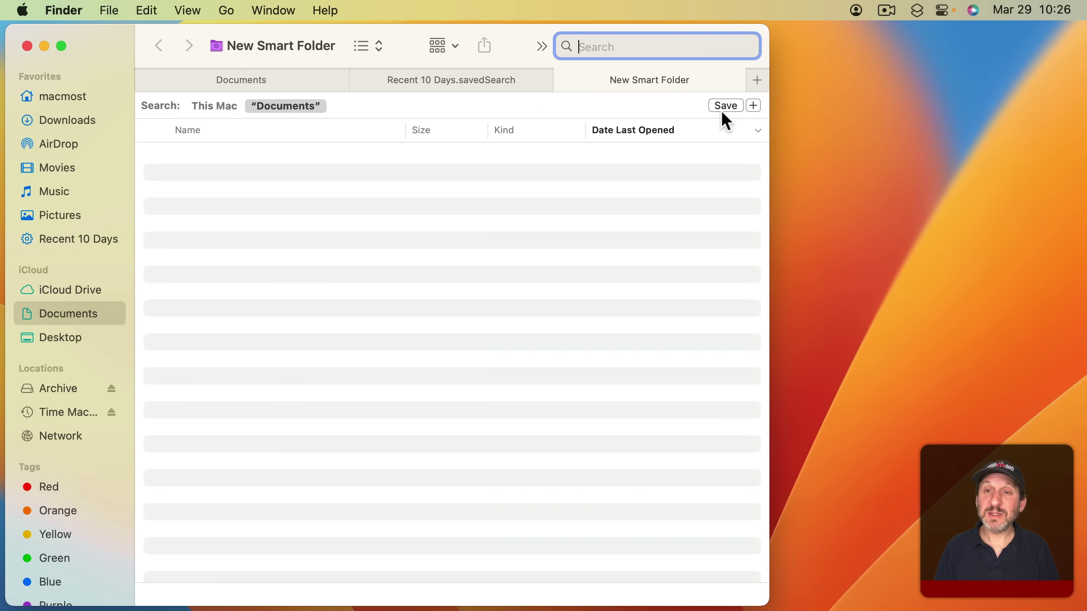
{"action": "left_click", "coordinate": [753, 107]}
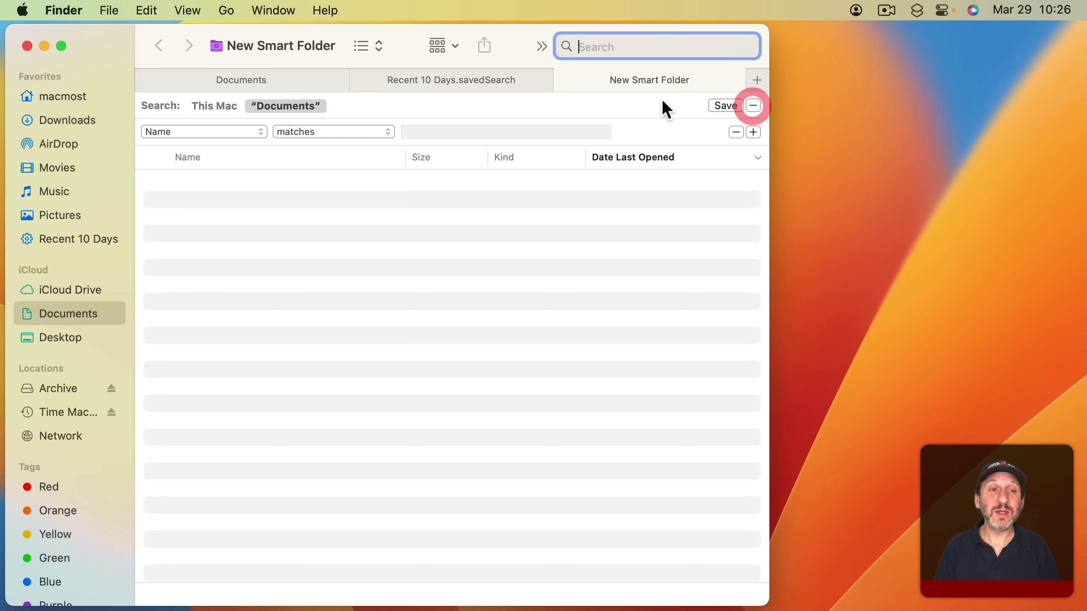
{"action": "left_click", "coordinate": [201, 134]}
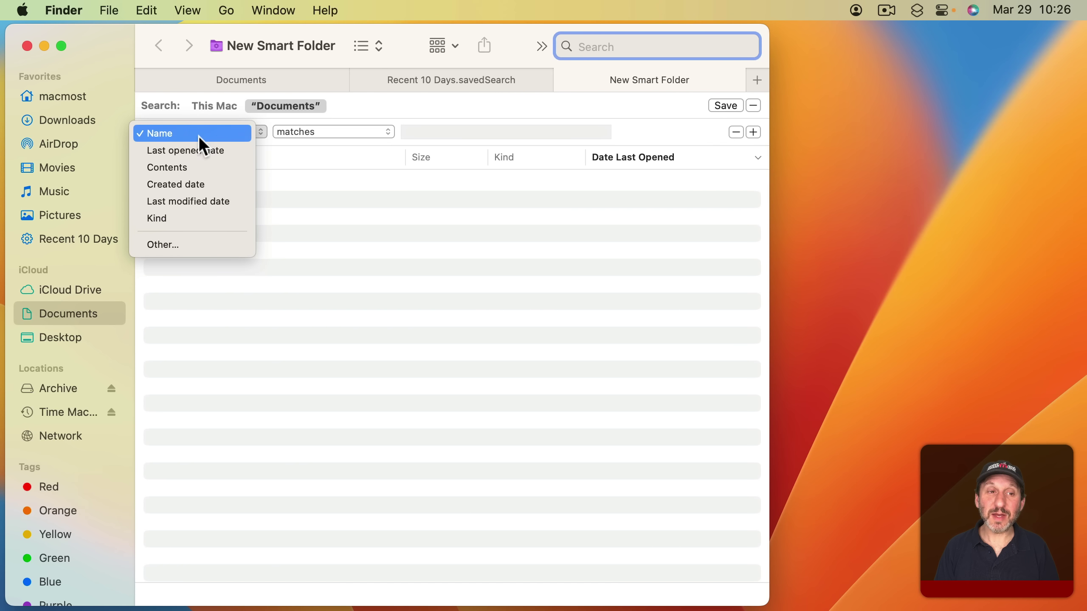
{"action": "left_click", "coordinate": [199, 184]}
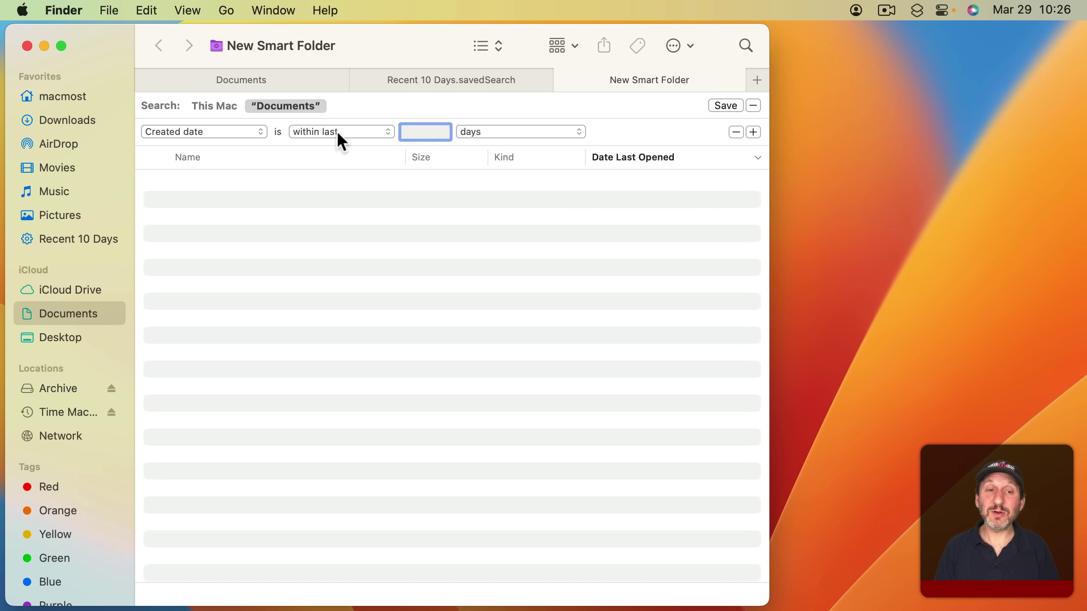
{"action": "type", "text": "30"}
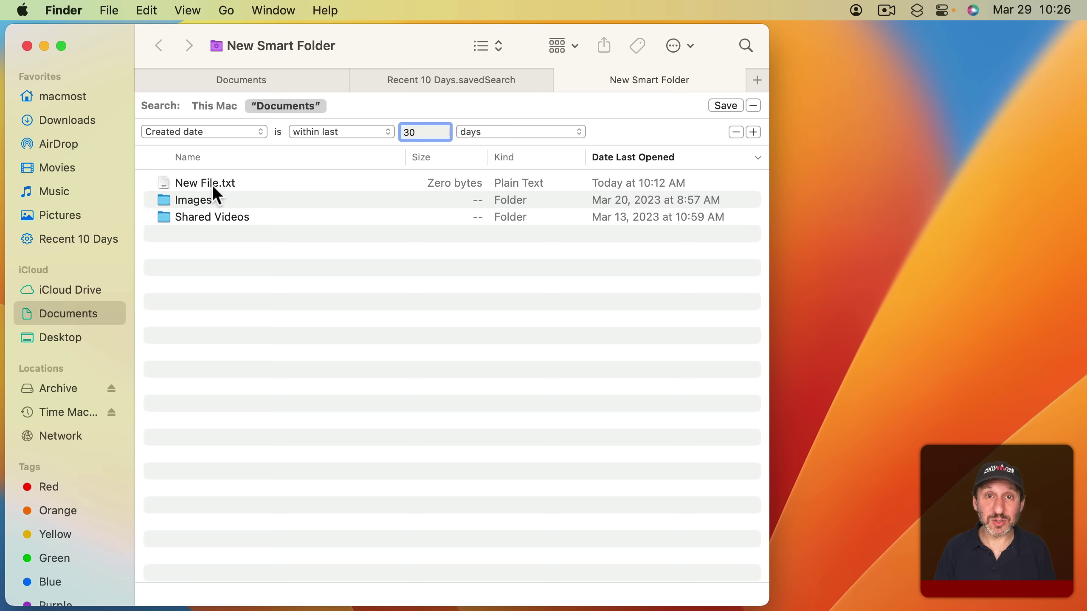
Change the new smart folder's criterion to last modified date within the last 30 days
{"action": "left_click", "coordinate": [221, 134]}
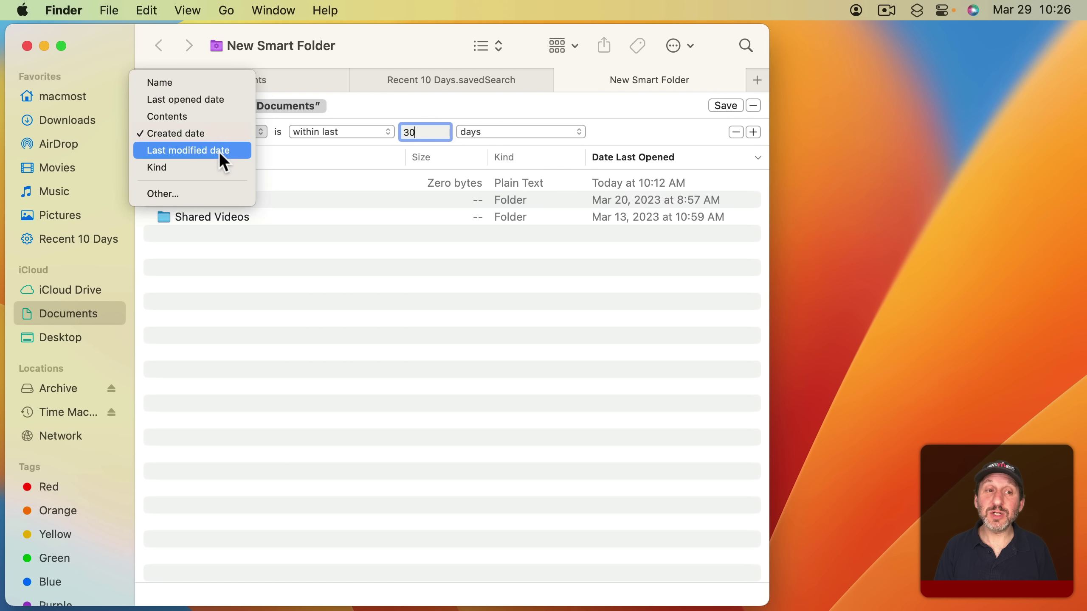
{"action": "left_click", "coordinate": [219, 152]}
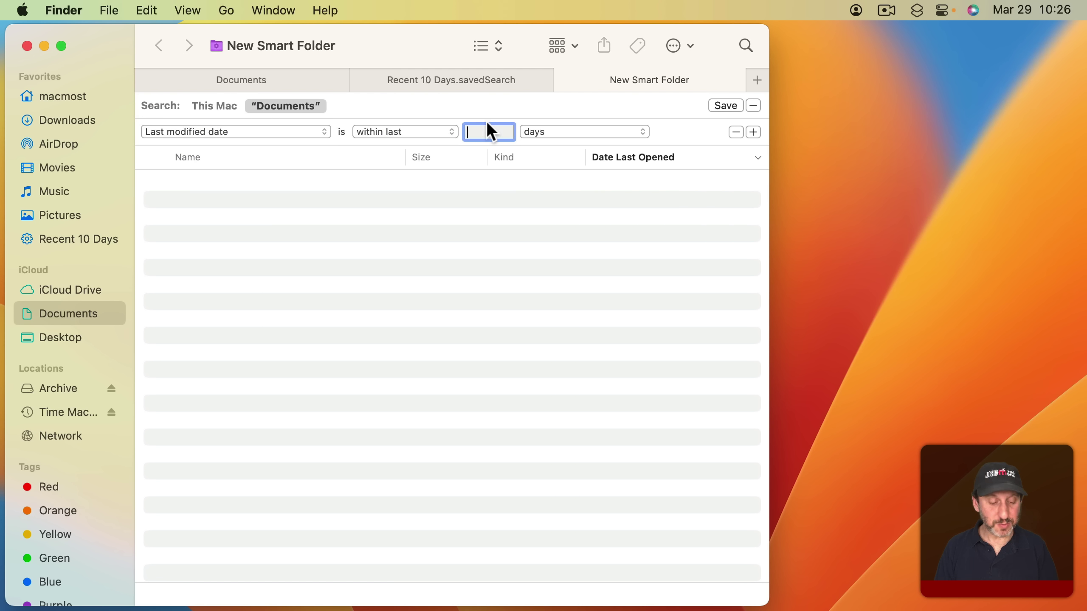
{"action": "type", "text": "30"}
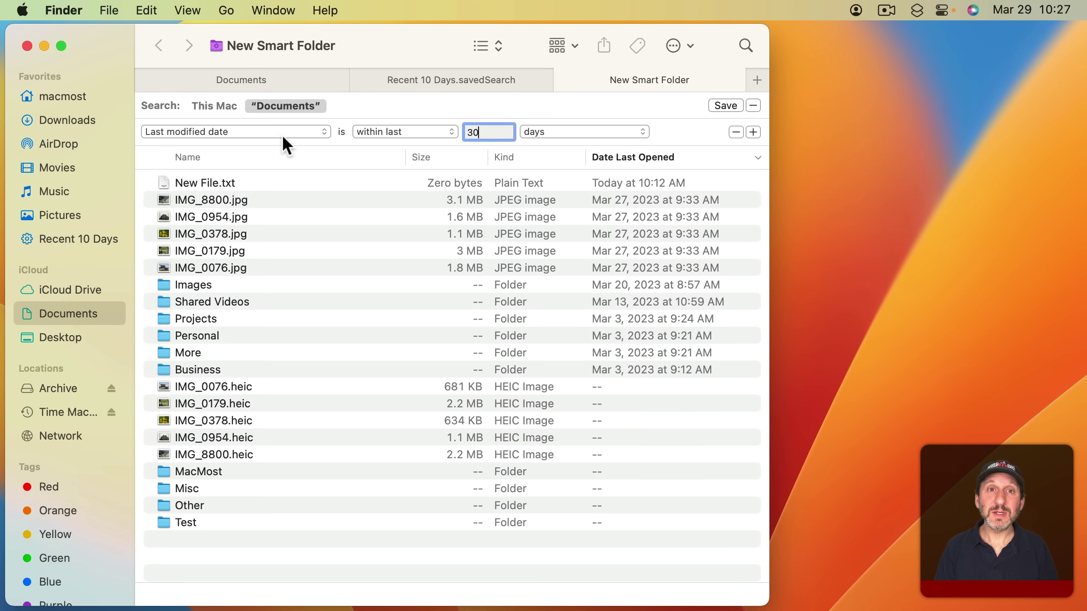
Change the smart folder's criterion from last modified date to Kind is Document
{"action": "left_click", "coordinate": [242, 131]}
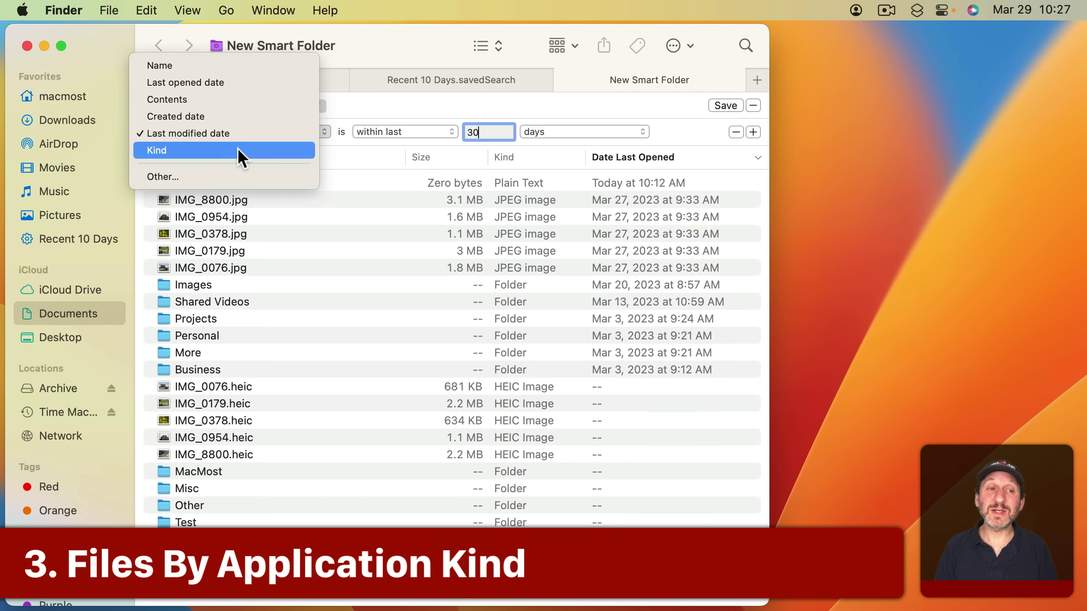
{"action": "left_click", "coordinate": [238, 150]}
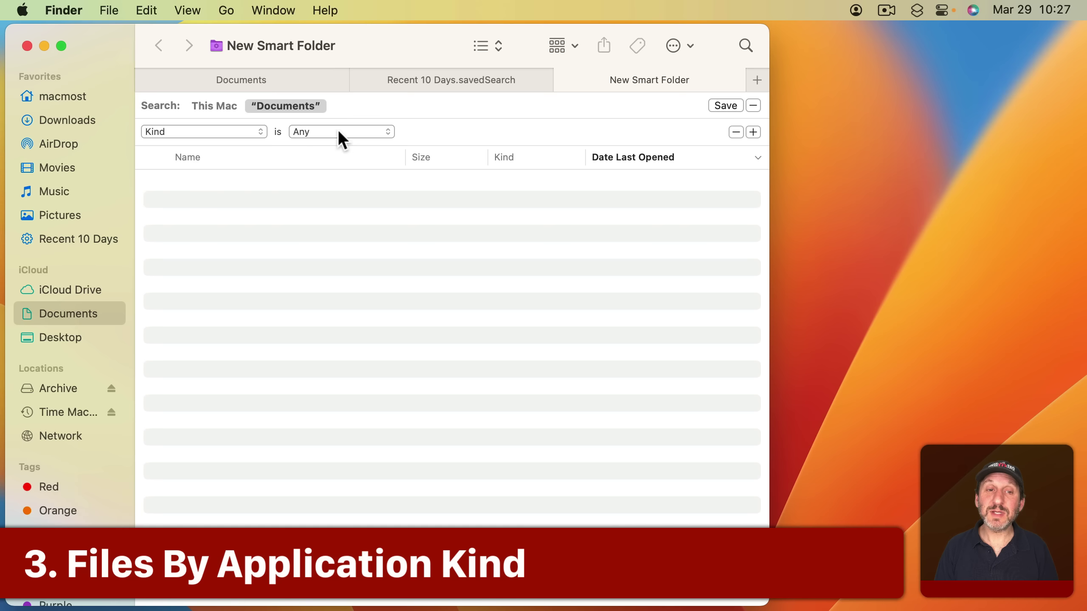
{"action": "left_click", "coordinate": [338, 132]}
{"action": "left_click", "coordinate": [338, 183]}
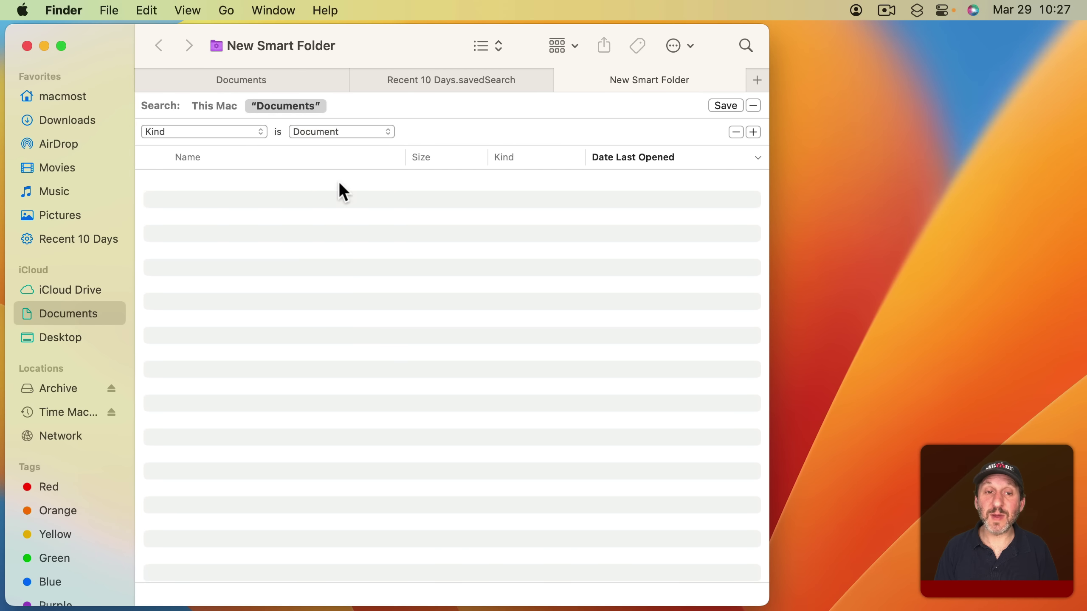
Switch the kind criterion to Image and check the available image formats, keeping All
{"action": "left_click", "coordinate": [339, 133]}
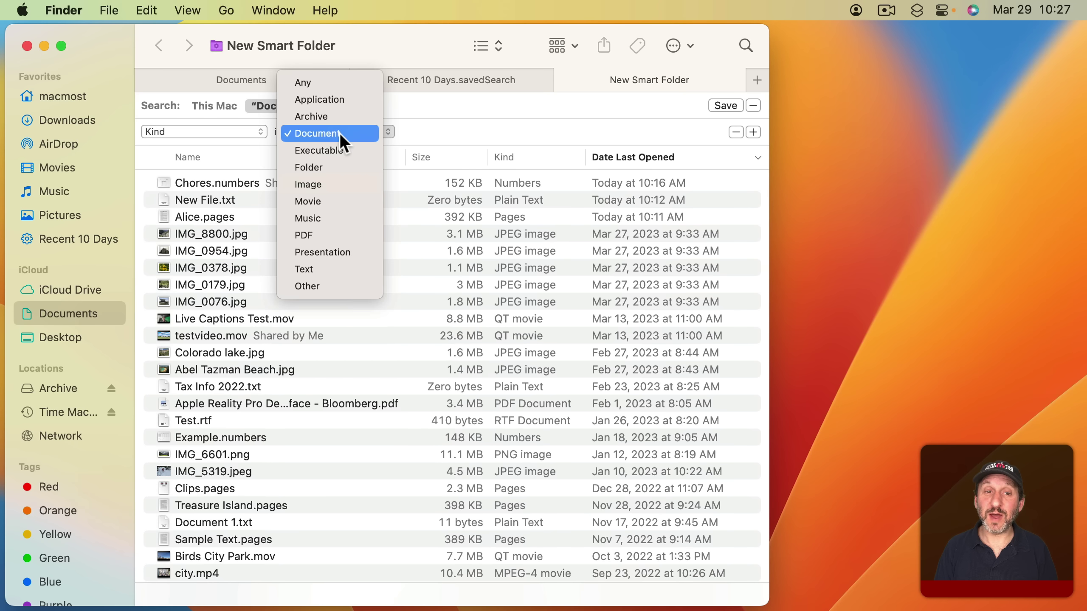
{"action": "left_click", "coordinate": [332, 184]}
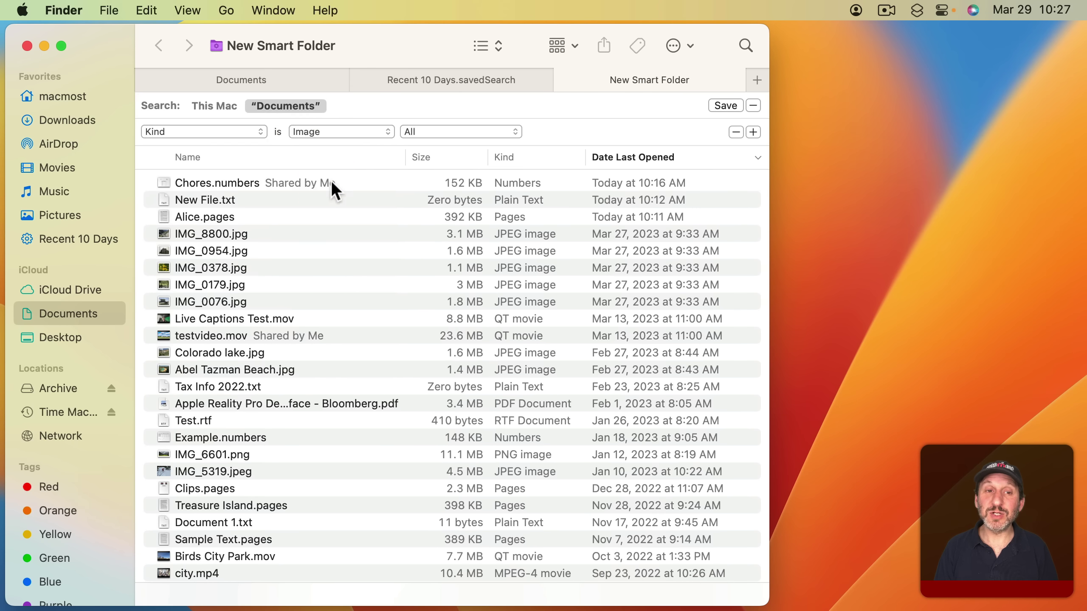
{"action": "left_click", "coordinate": [419, 132]}
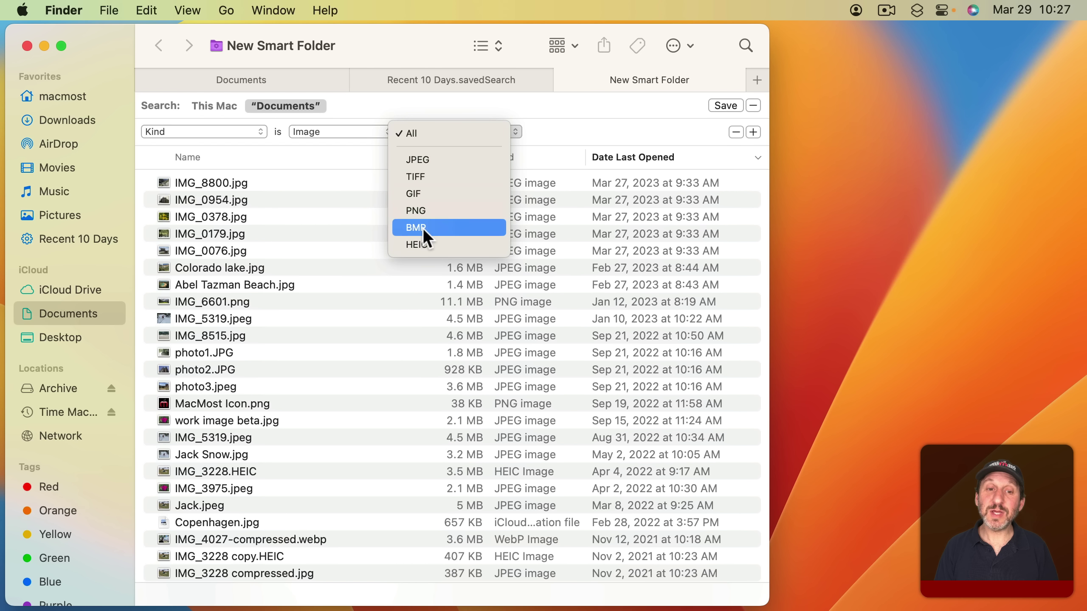
{"action": "left_click", "coordinate": [421, 108]}
Set the kind criterion to Other with the value Pages, and replace that value with Word
{"action": "left_click", "coordinate": [323, 133]}
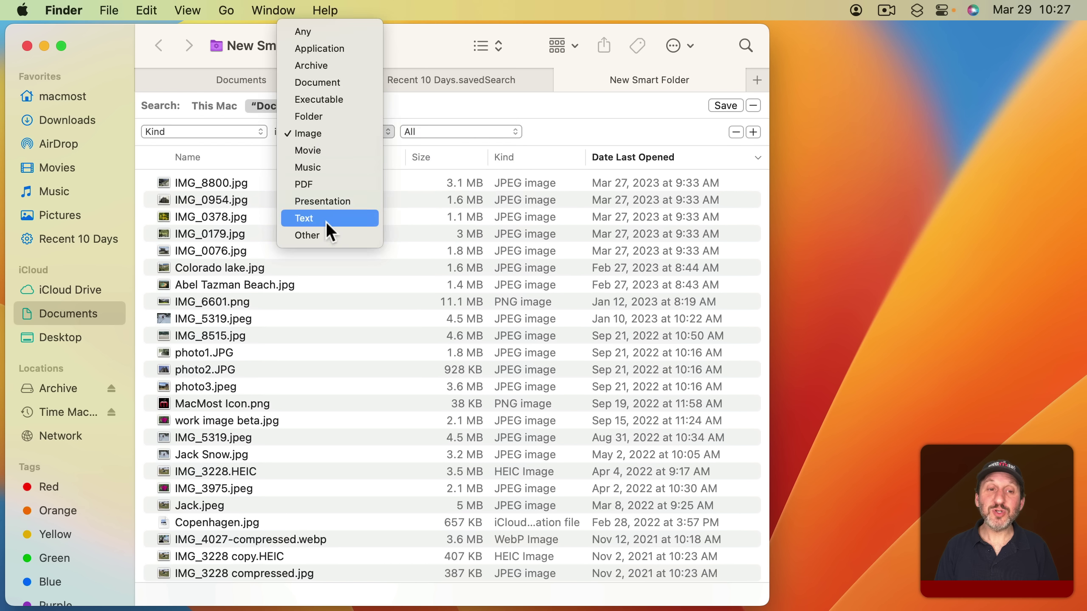
{"action": "left_click", "coordinate": [328, 236]}
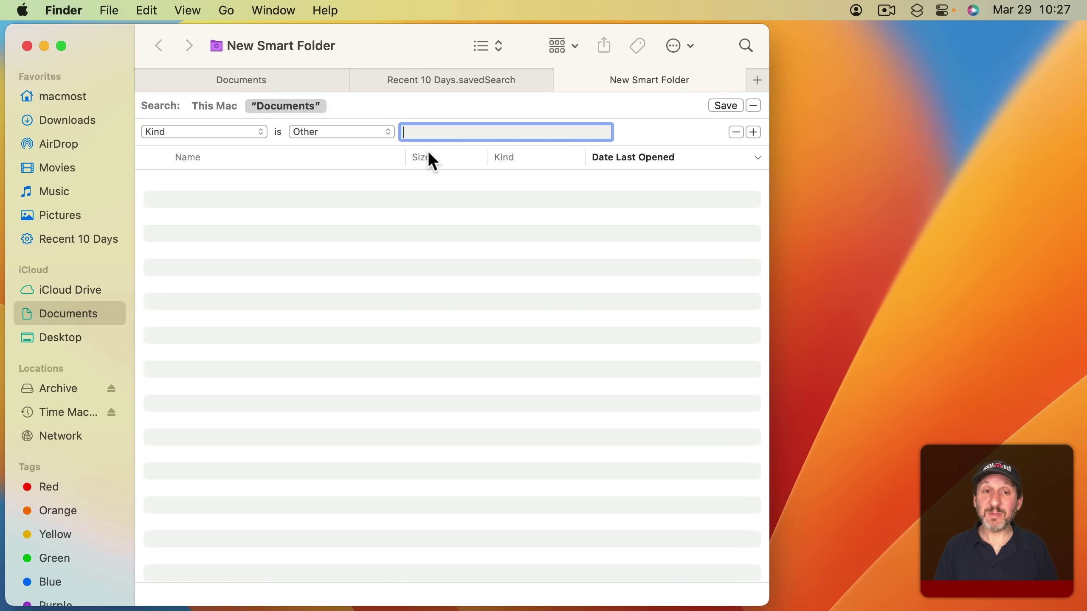
{"action": "type", "text": "Pages"}
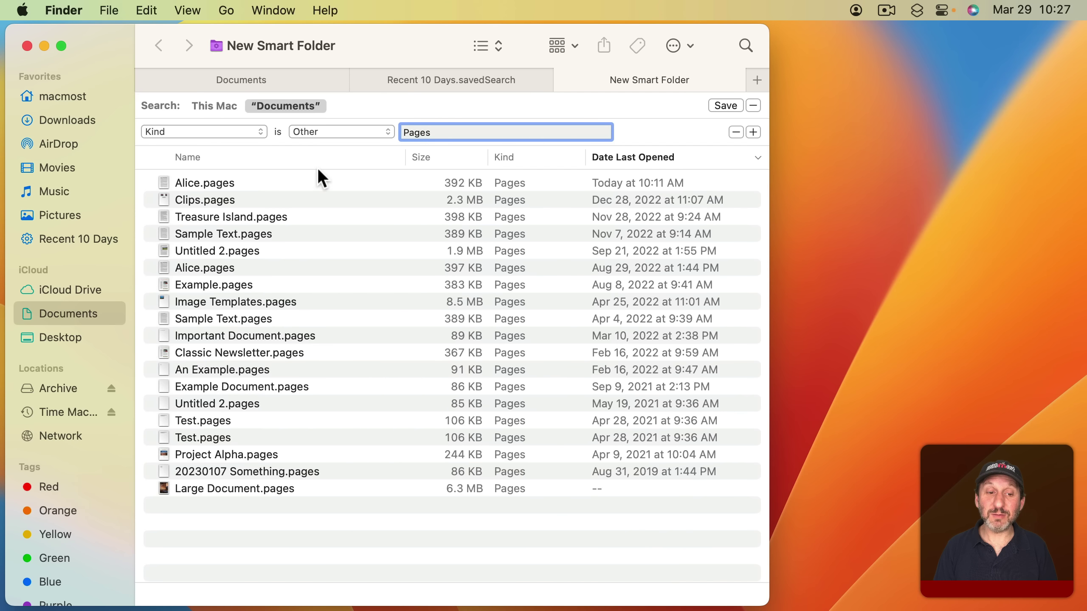
{"action": "key", "text": "cmd+a"}
{"action": "type", "text": "Wor"}
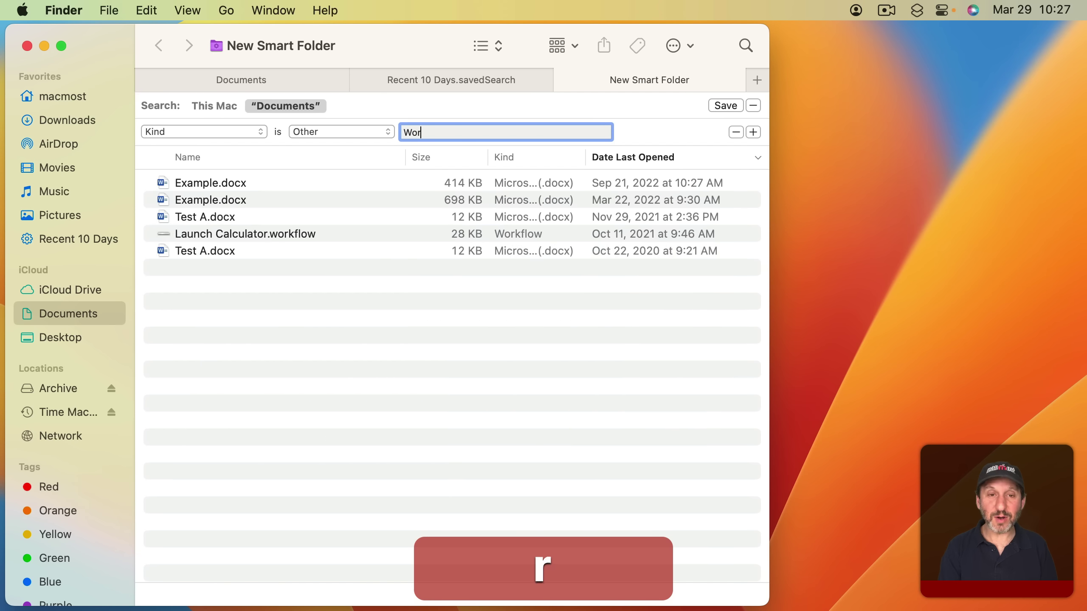
{"action": "type", "text": "d"}
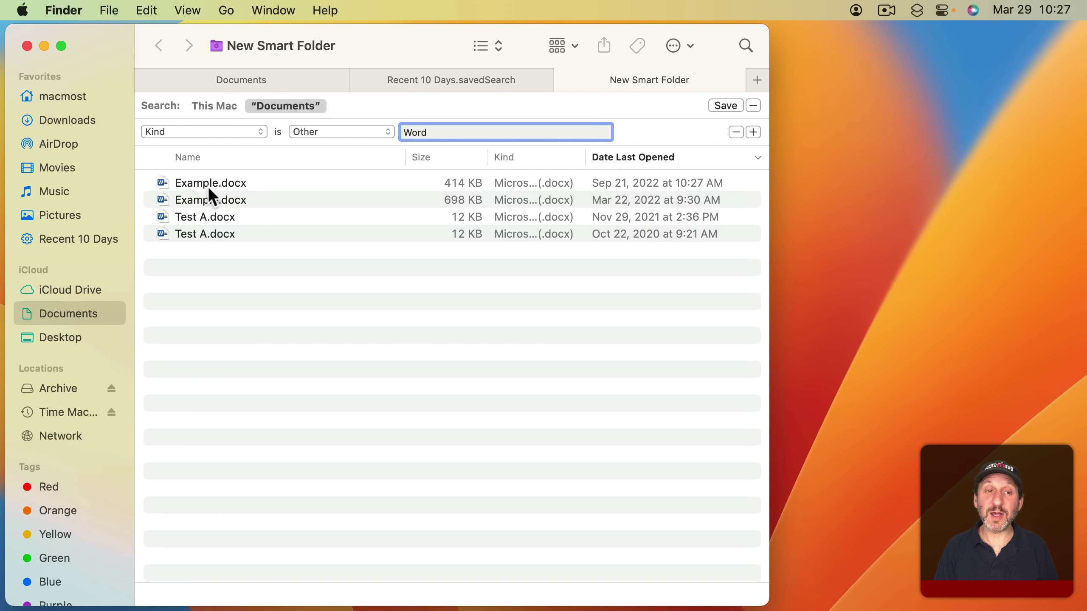
Add a criterion for last opened date within the last 30 days, and change the kind value to Pages
{"action": "left_click", "coordinate": [752, 132]}
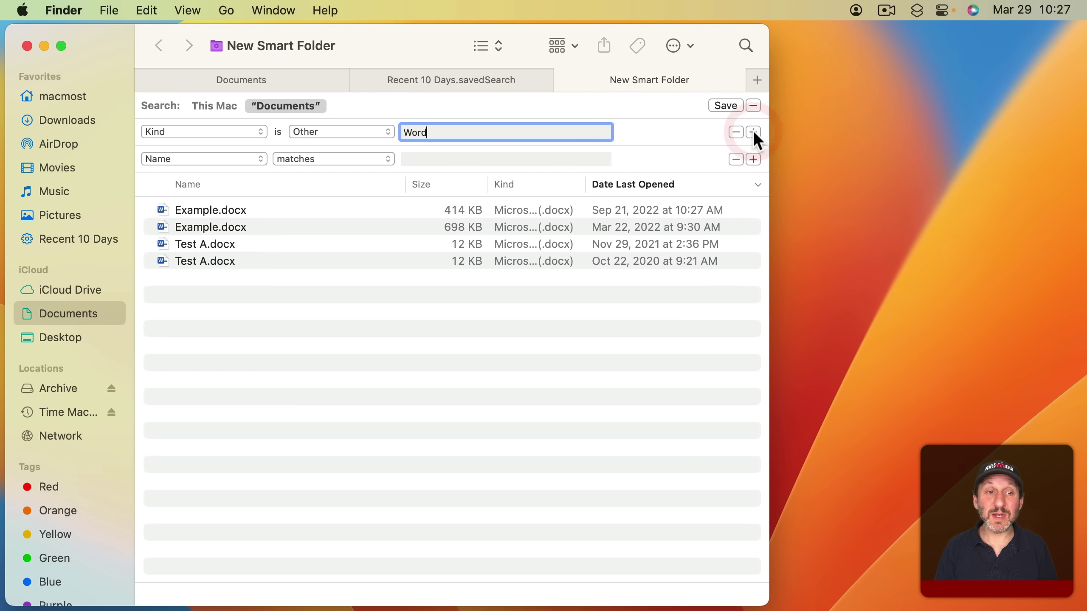
{"action": "left_click", "coordinate": [218, 159]}
{"action": "left_click", "coordinate": [217, 175]}
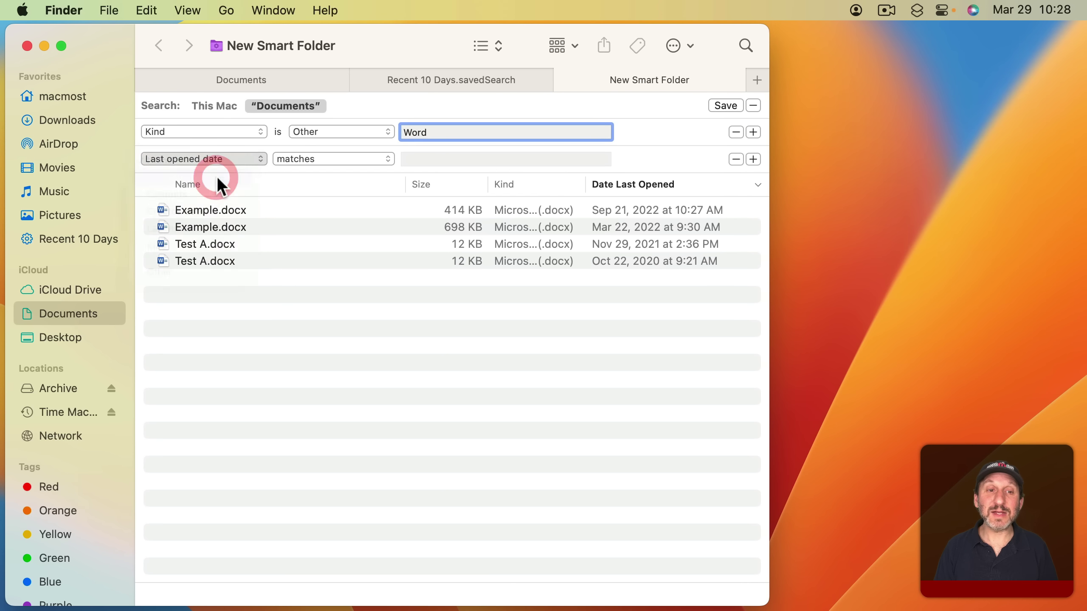
{"action": "type", "text": "30"}
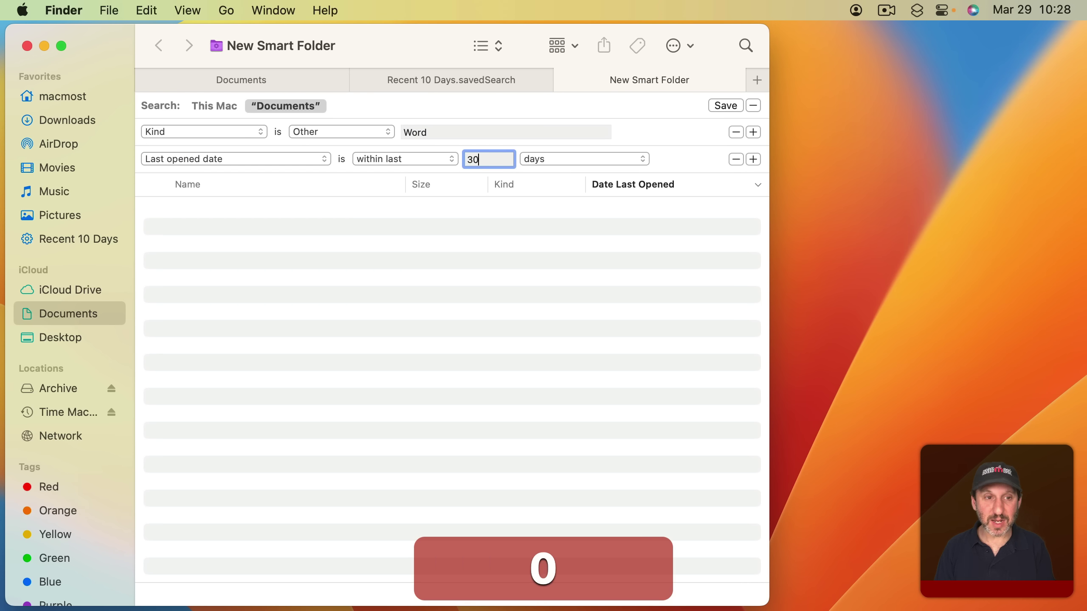
{"action": "double_click", "coordinate": [442, 132]}
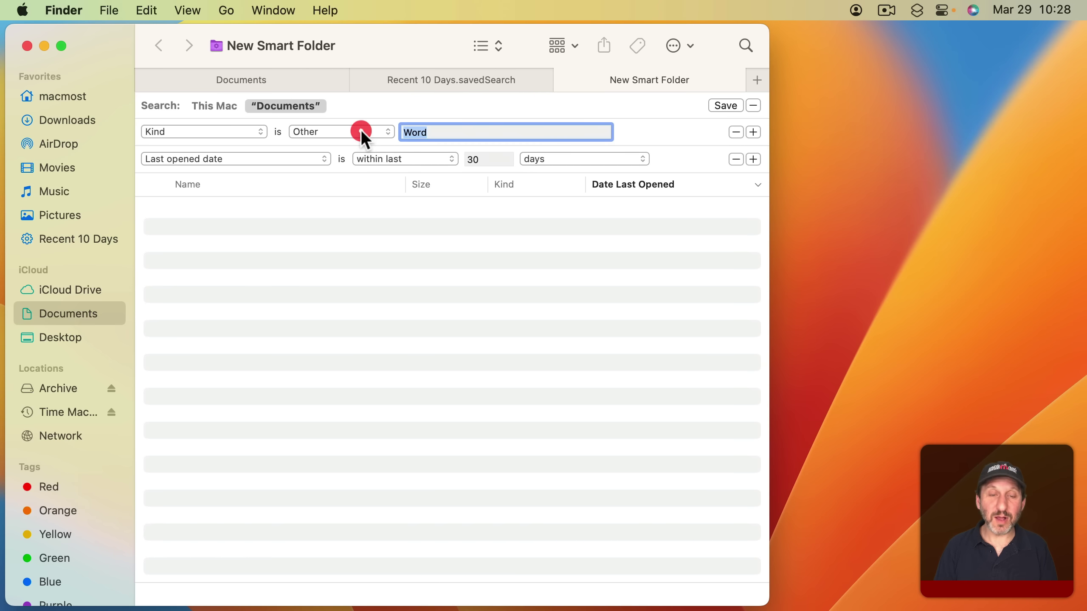
{"action": "type", "text": "Pages"}
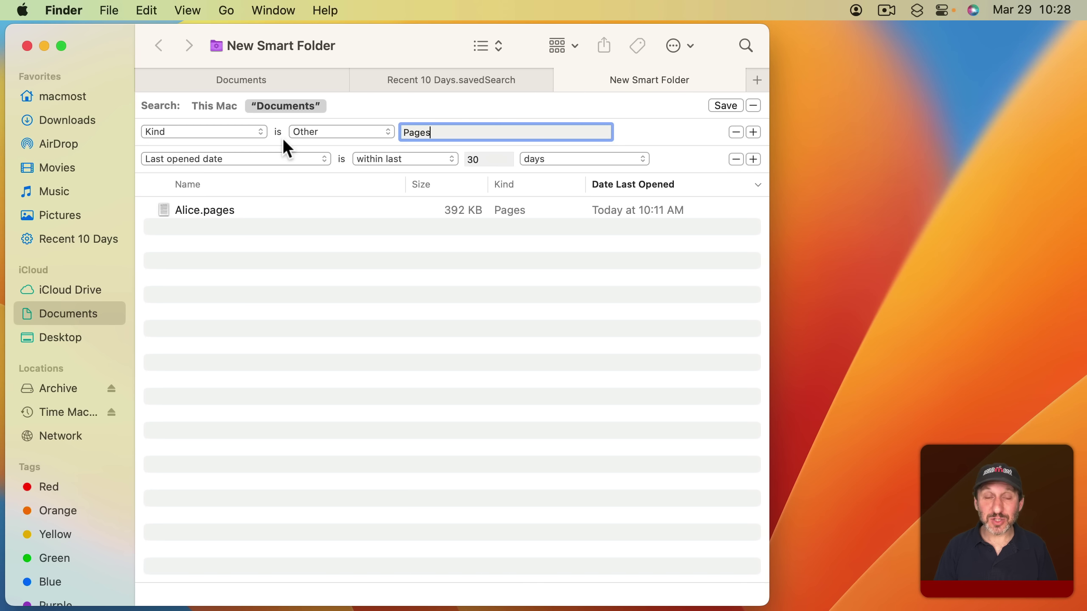
Remove the date and kind criteria from the smart folder and start with a fresh blank Name criterion
{"action": "left_click", "coordinate": [734, 159]}
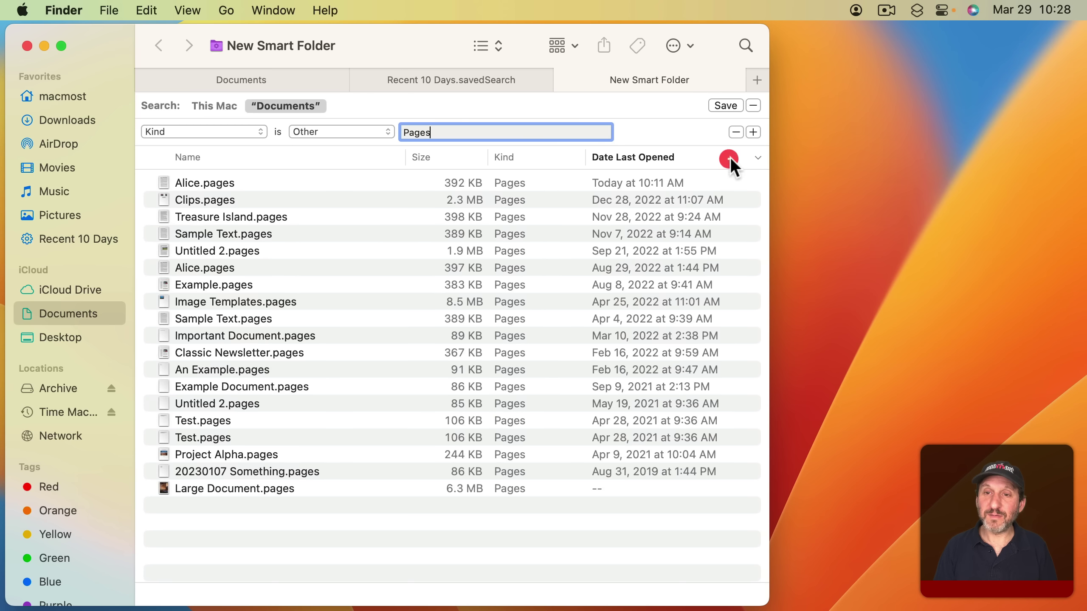
{"action": "left_click", "coordinate": [736, 133]}
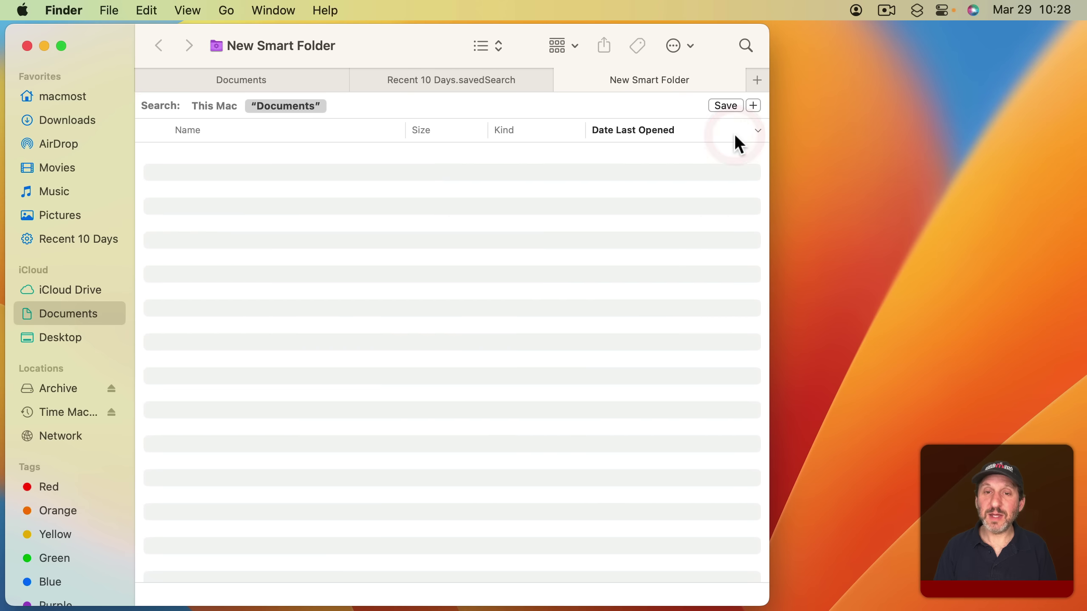
{"action": "left_click", "coordinate": [753, 106]}
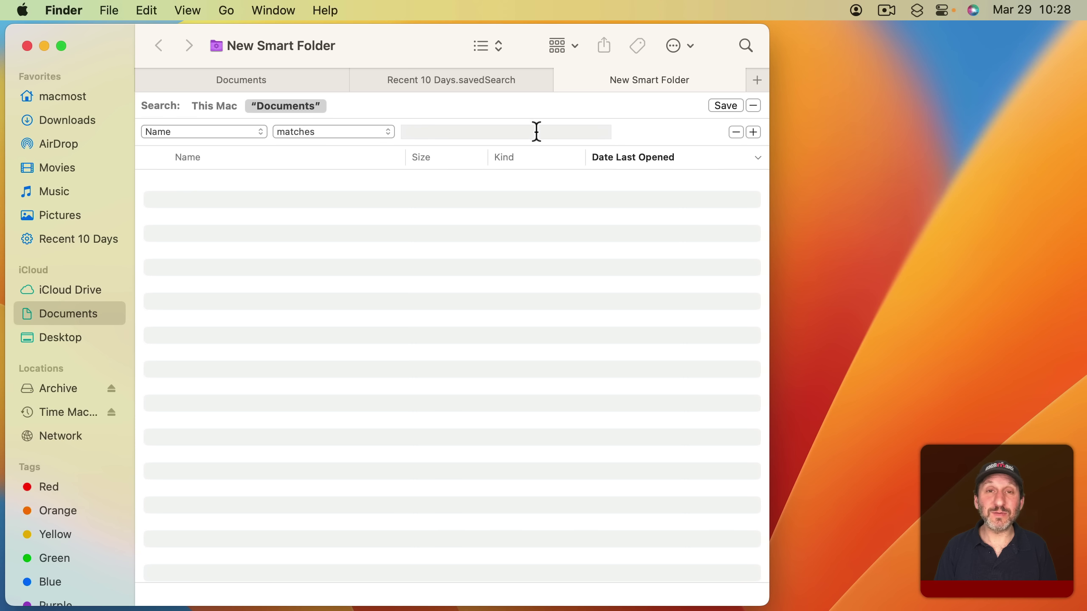
Add a nested condition group below the Name criterion, set so that Any of the following are true
{"action": "key", "text": "alt"}
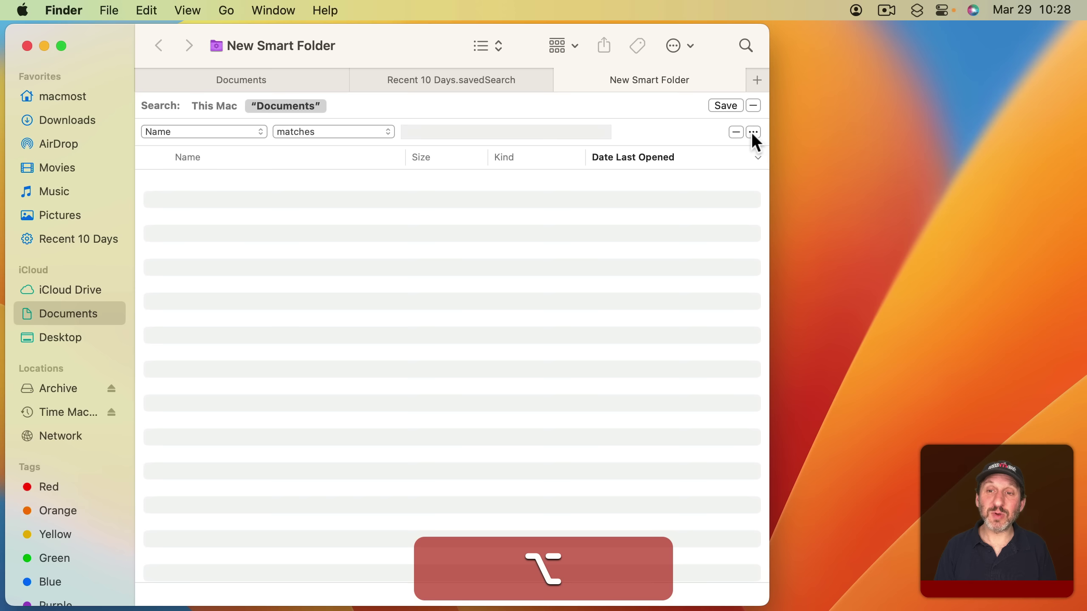
{"action": "left_click", "coordinate": [752, 133], "text": "alt"}
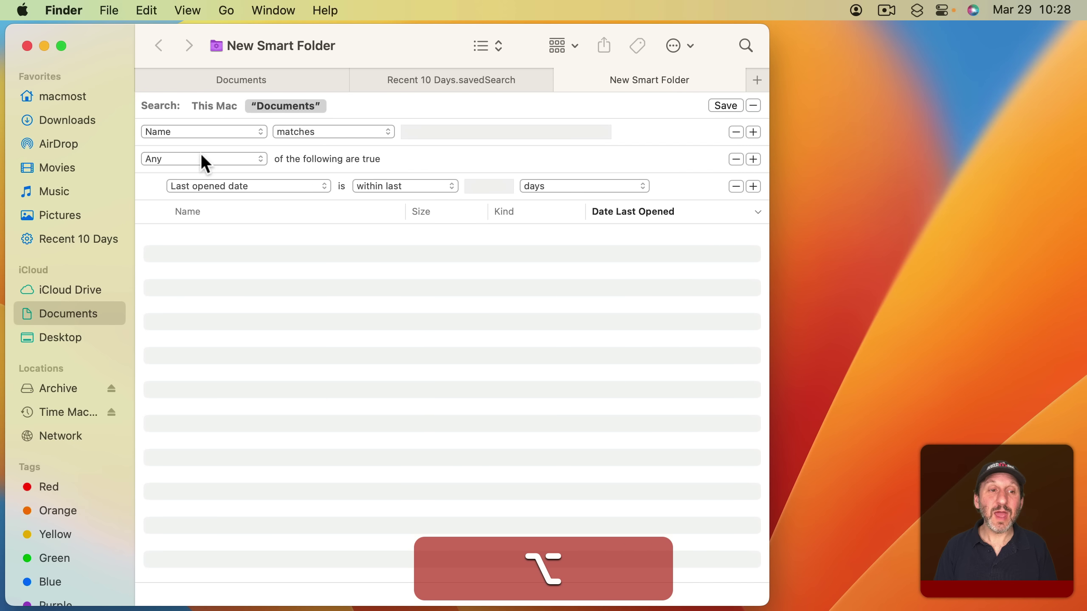
{"action": "left_click", "coordinate": [191, 159]}
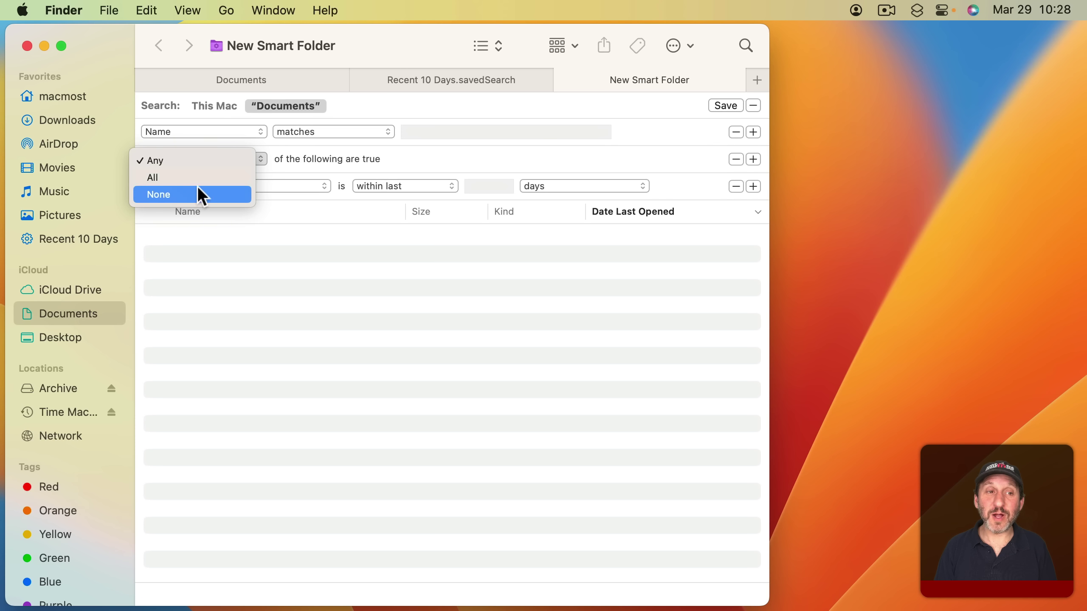
{"action": "left_click", "coordinate": [177, 160]}
Set the first condition inside the Any group to Kind is Other with the value Pages
{"action": "left_click", "coordinate": [233, 187]}
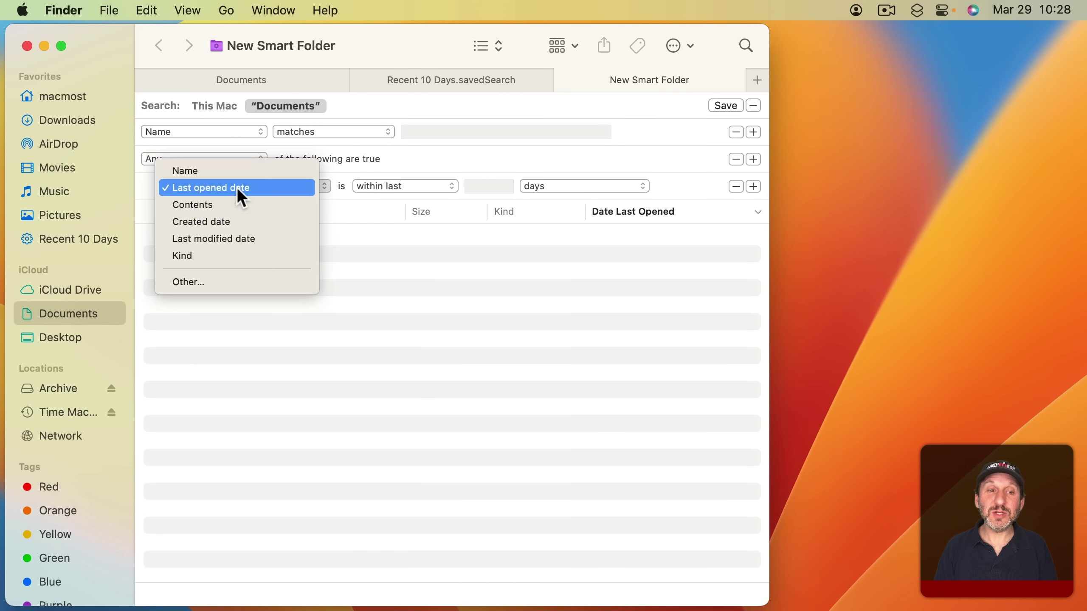
{"action": "left_click", "coordinate": [225, 256]}
{"action": "left_click", "coordinate": [341, 184]}
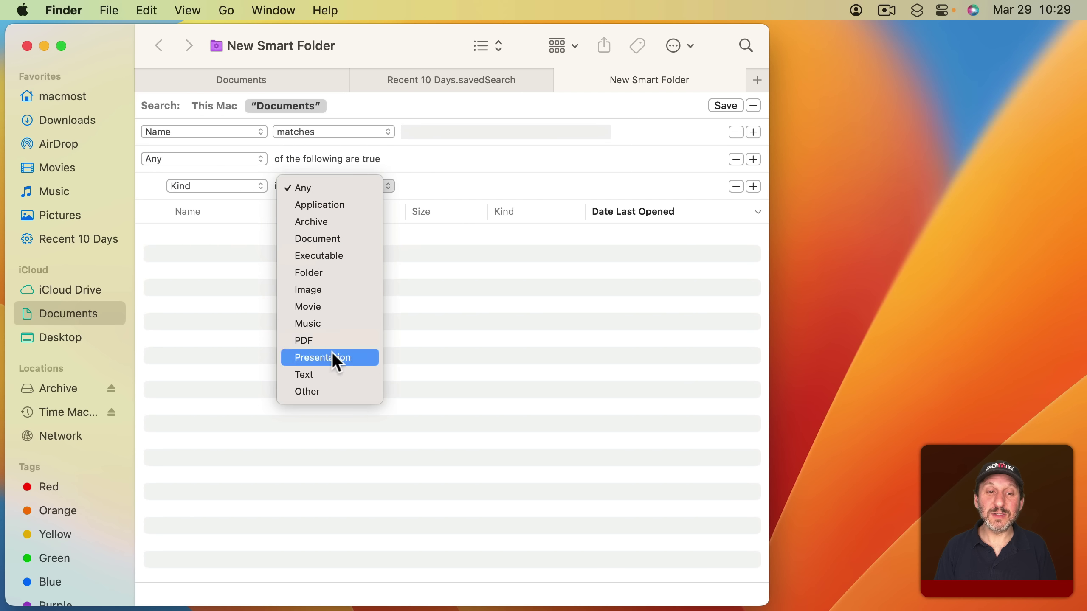
{"action": "left_click", "coordinate": [327, 390]}
{"action": "type", "text": "Pages"}
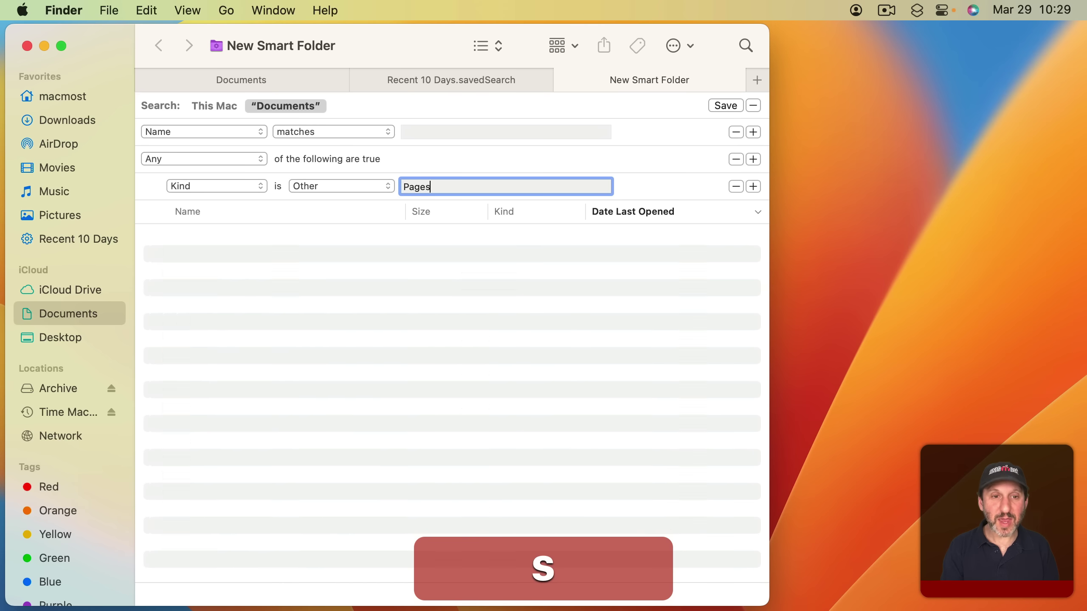
Add a second condition to the Any group, Kind is Other with the value Word, and remove the blank Name criterion
{"action": "left_click", "coordinate": [754, 185]}
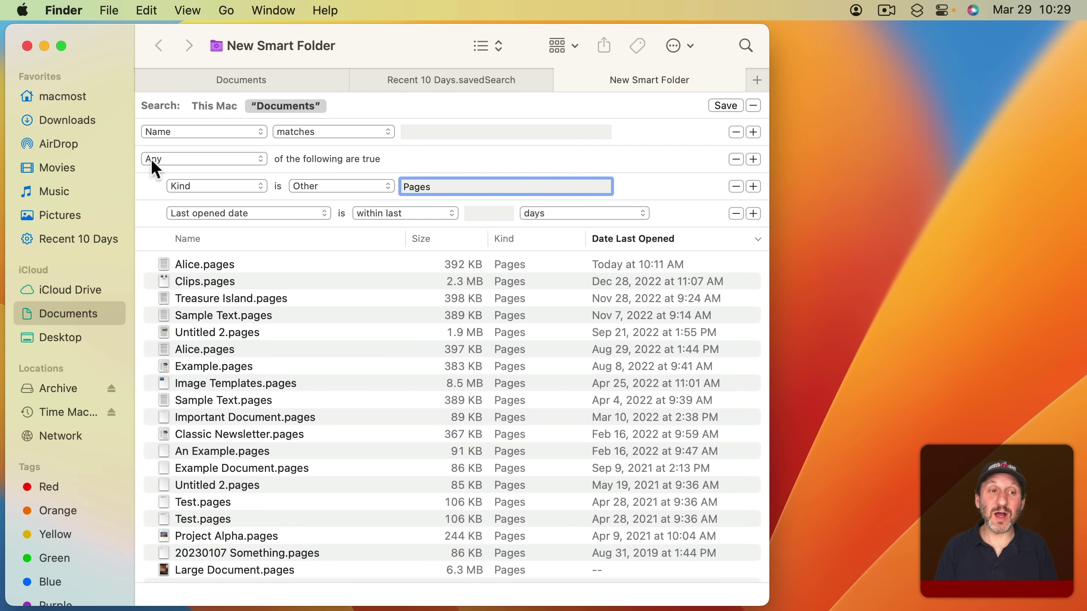
{"action": "left_click", "coordinate": [207, 211]}
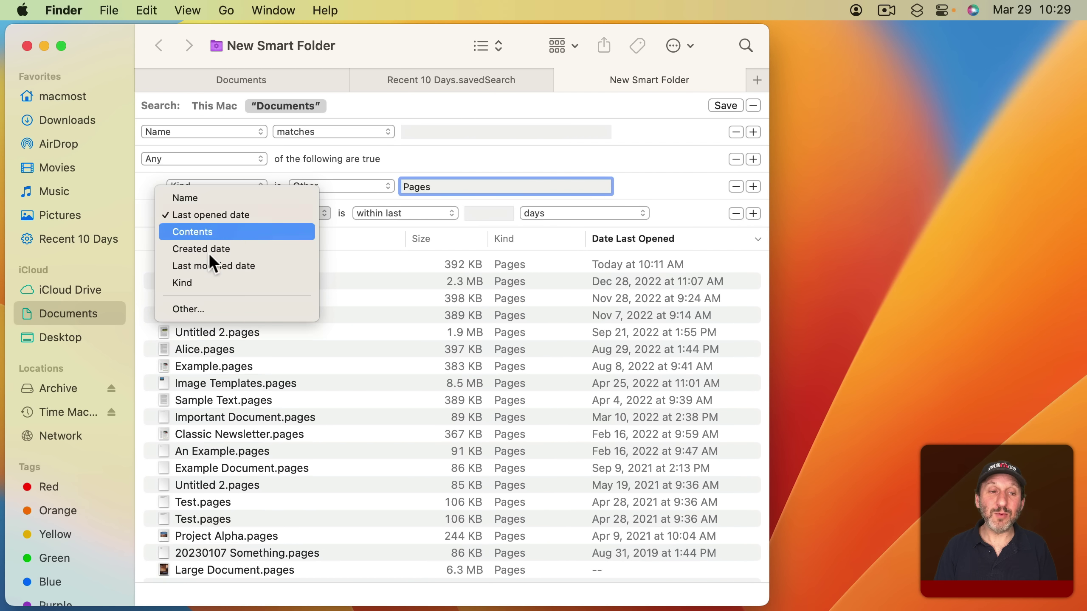
{"action": "left_click", "coordinate": [209, 282]}
{"action": "left_click", "coordinate": [324, 214]}
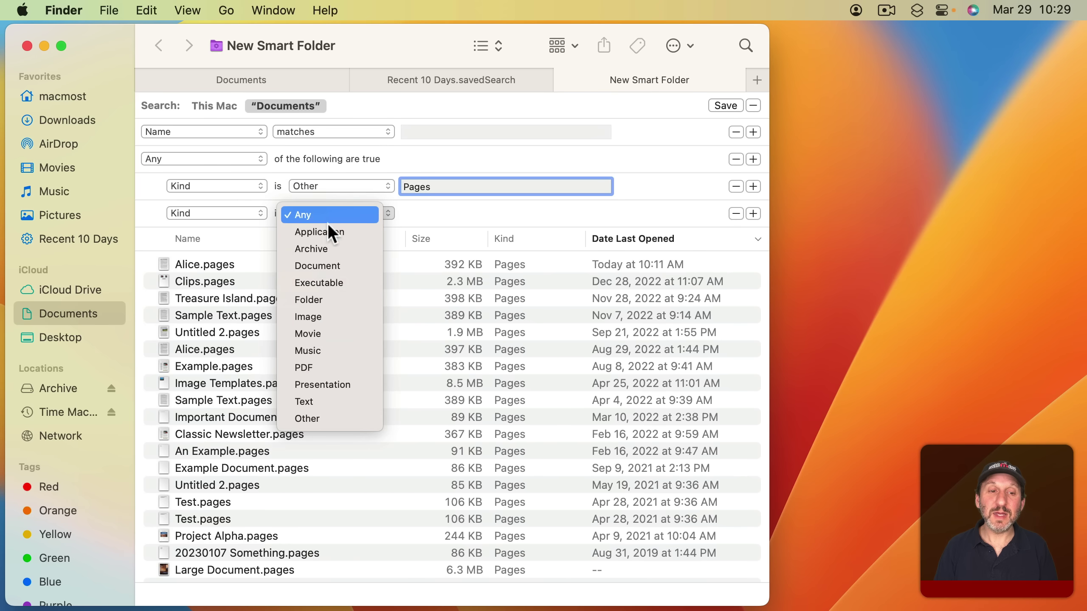
{"action": "left_click", "coordinate": [327, 416]}
{"action": "type", "text": "Word"}
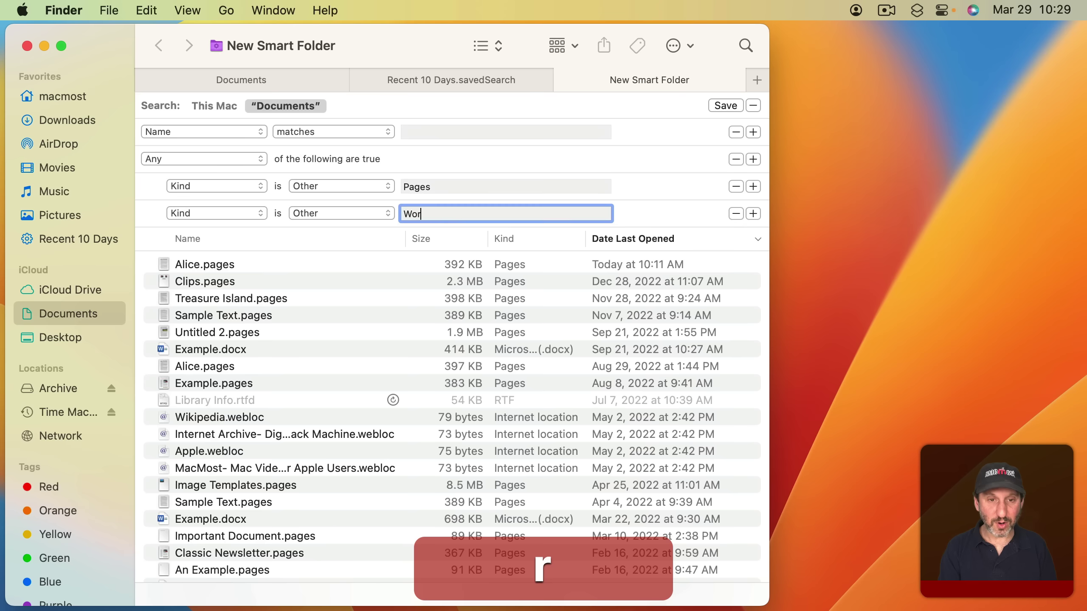
{"action": "left_click", "coordinate": [736, 132]}
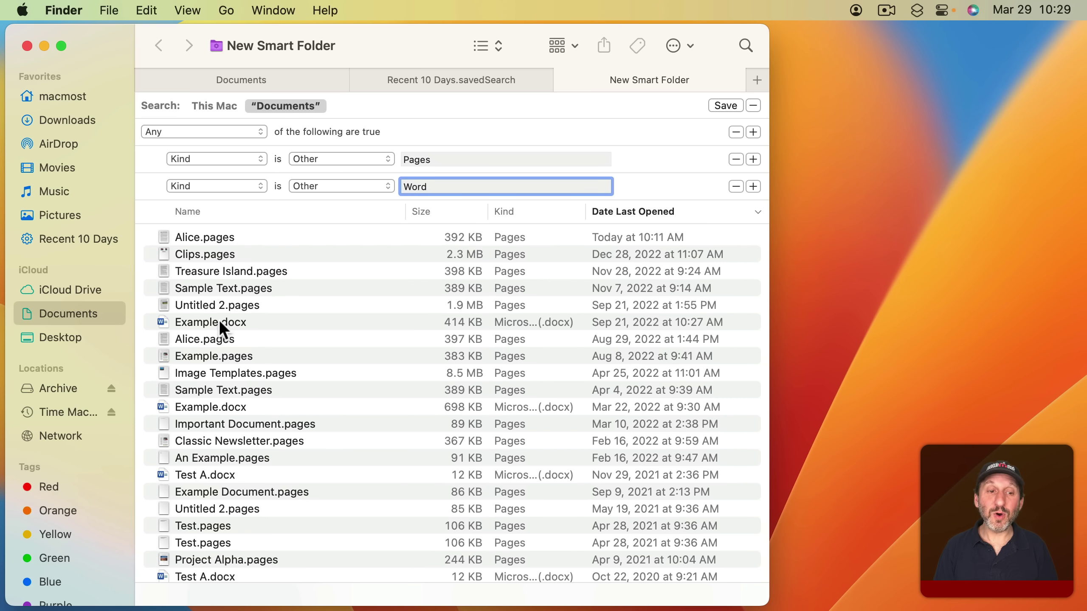
Replace the smart folder's kind conditions with a fresh criterion based on the File Size attribute
{"action": "left_click", "coordinate": [753, 105]}
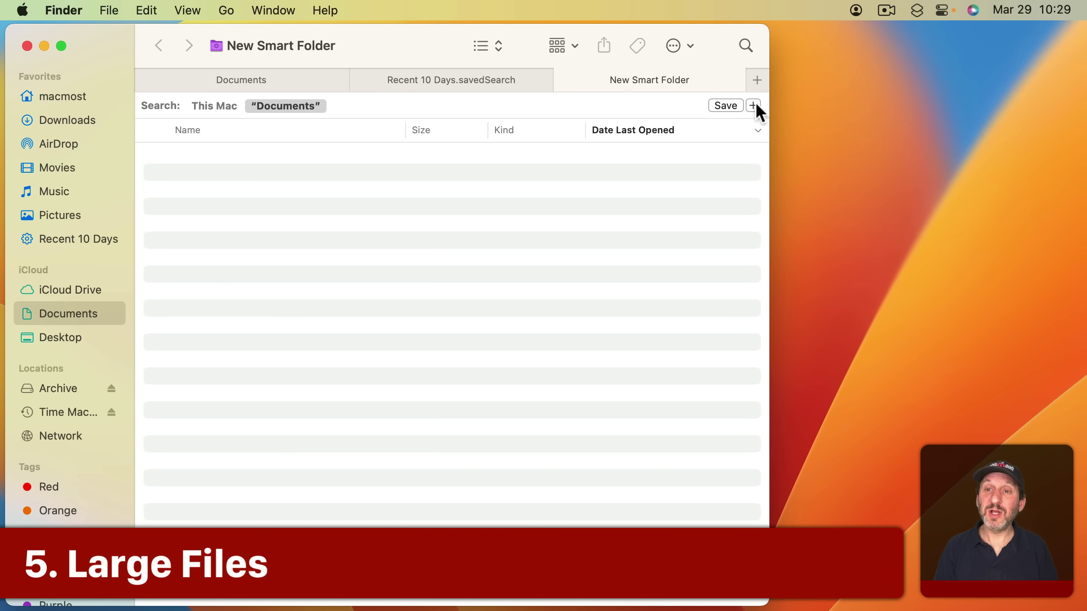
{"action": "left_click", "coordinate": [753, 106]}
{"action": "left_click", "coordinate": [259, 131]}
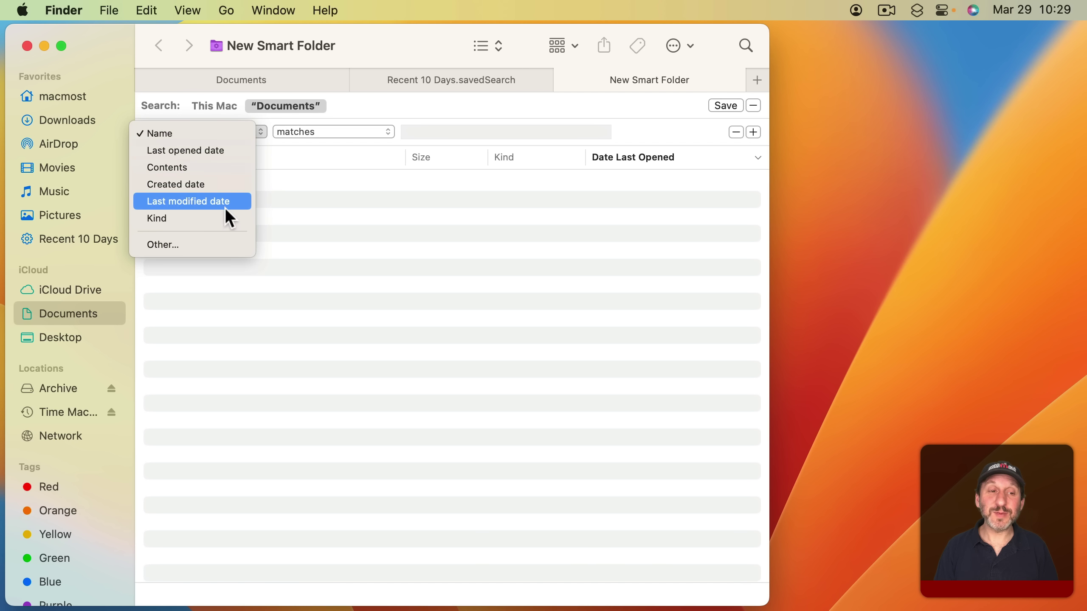
{"action": "left_click", "coordinate": [212, 241]}
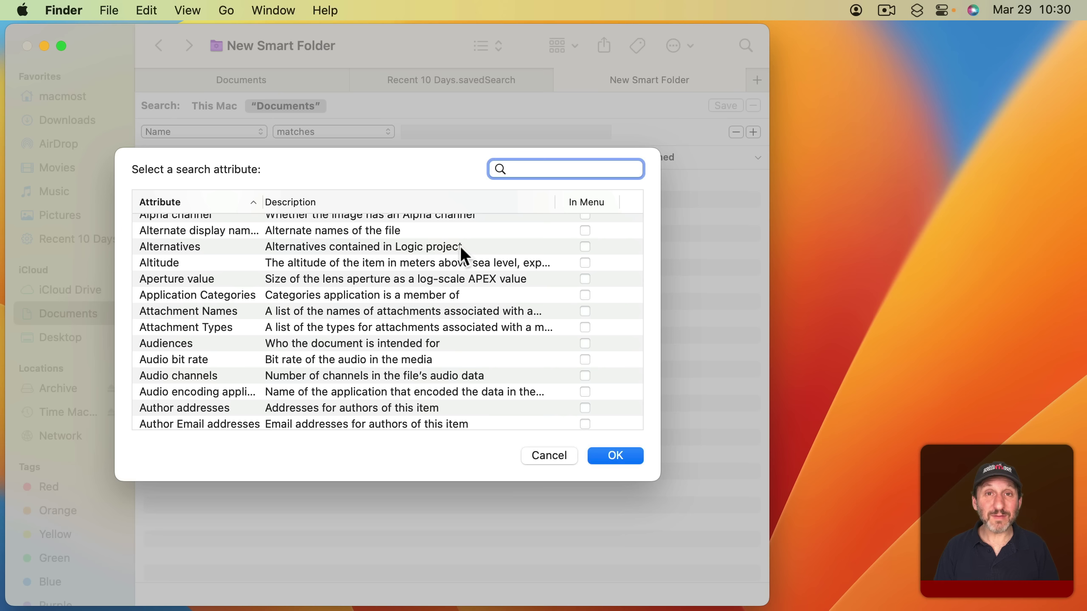
{"action": "type", "text": "si"}
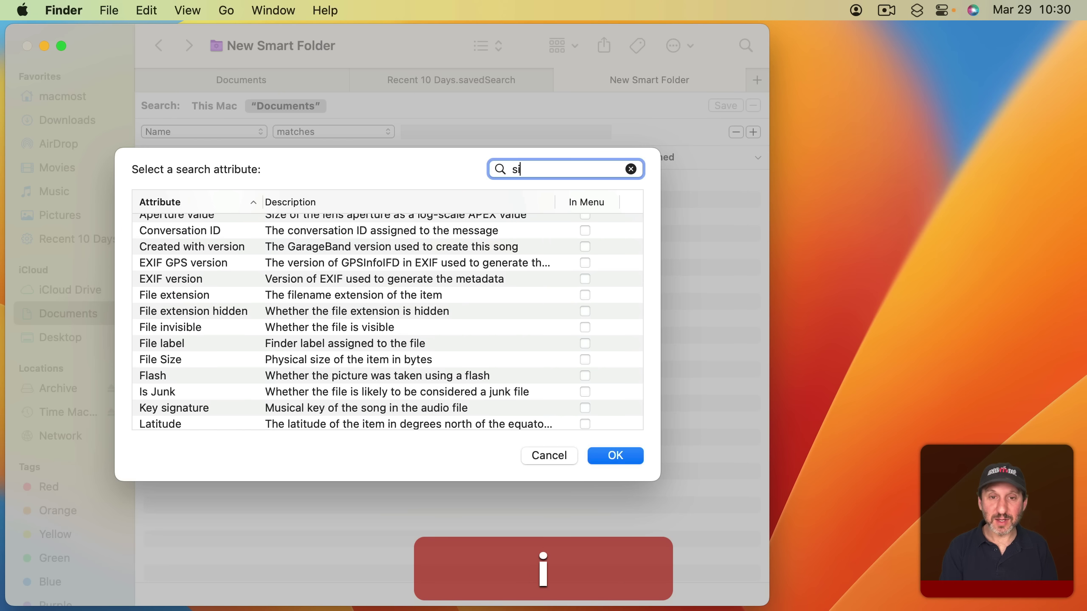
{"action": "type", "text": "ze"}
{"action": "left_click", "coordinate": [180, 240]}
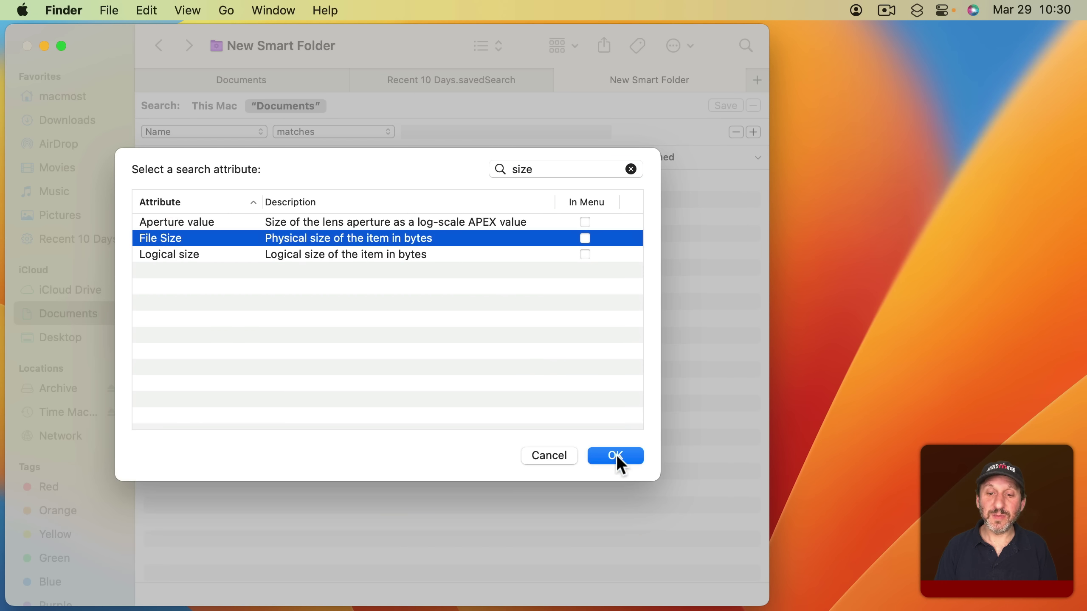
{"action": "left_click", "coordinate": [584, 238]}
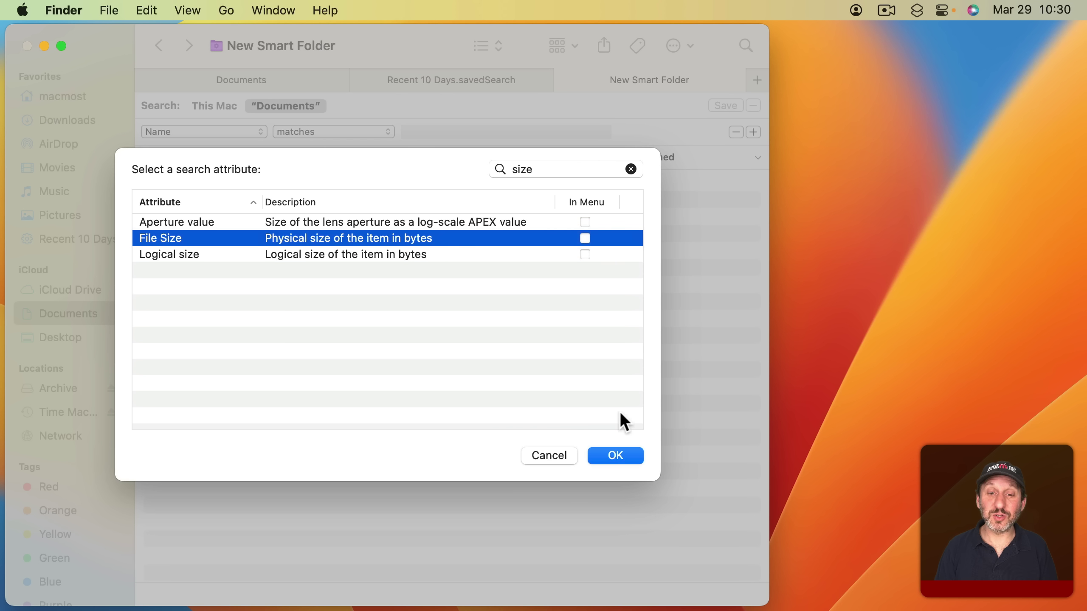
{"action": "left_click", "coordinate": [616, 455]}
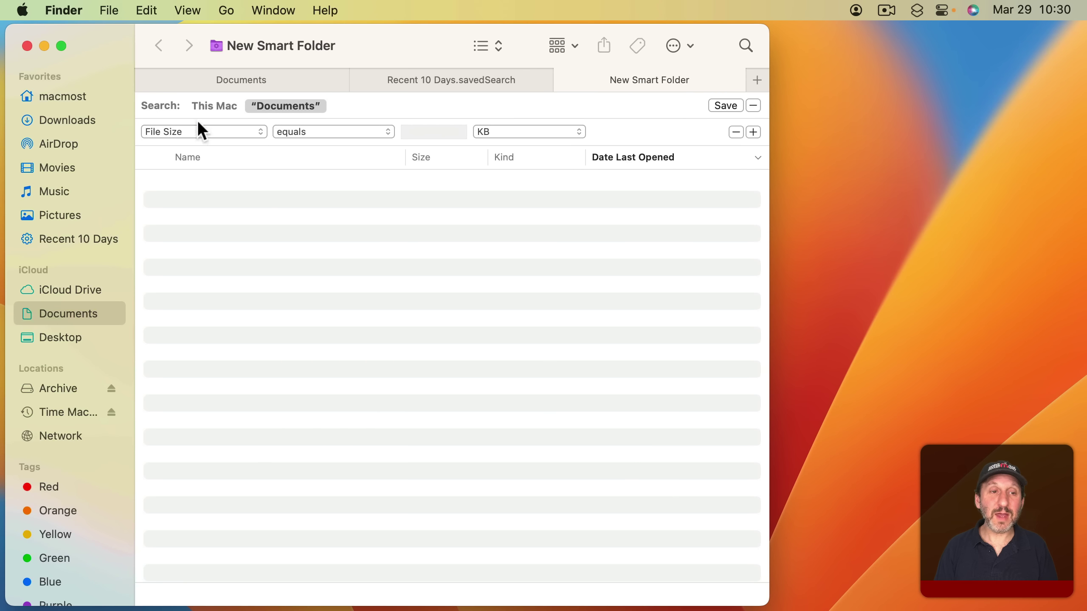
Set the File Size criterion to is greater than 10 MB and sort the matching files by size, largest first
{"action": "left_click", "coordinate": [311, 133]}
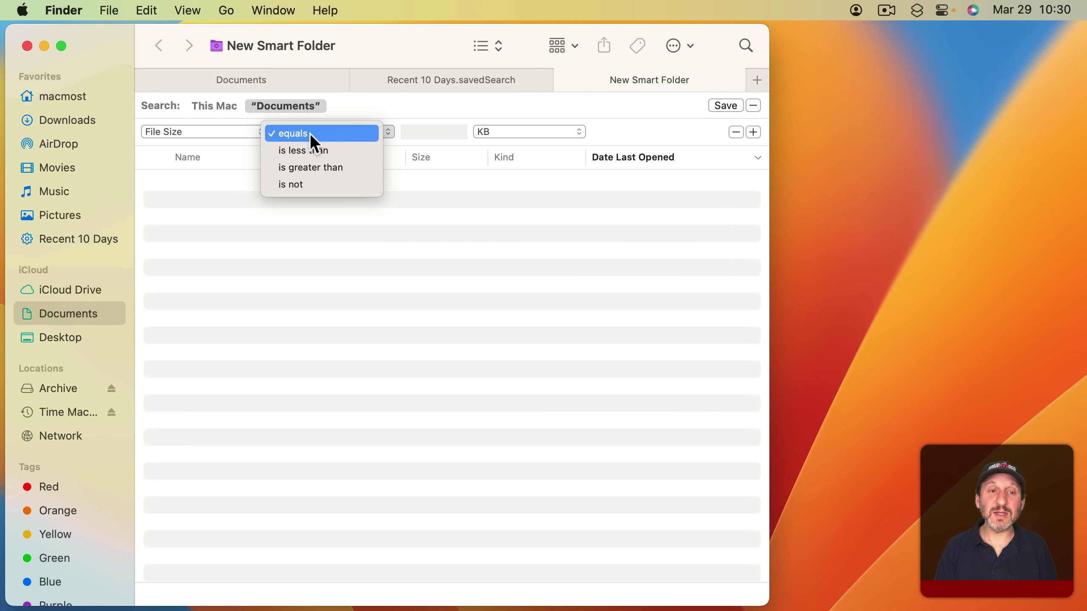
{"action": "left_click", "coordinate": [314, 168]}
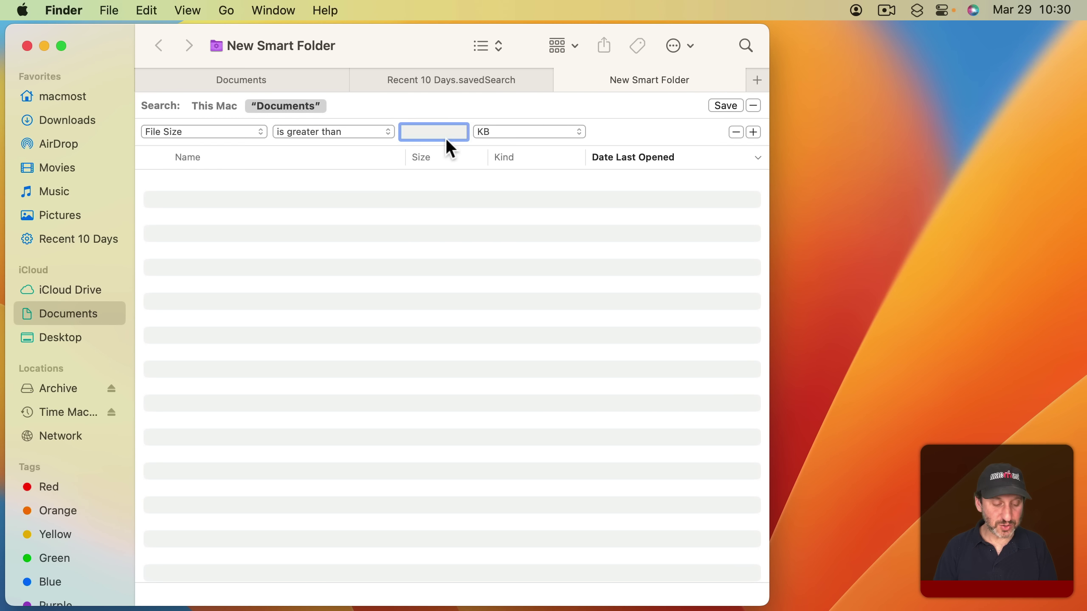
{"action": "type", "text": "10"}
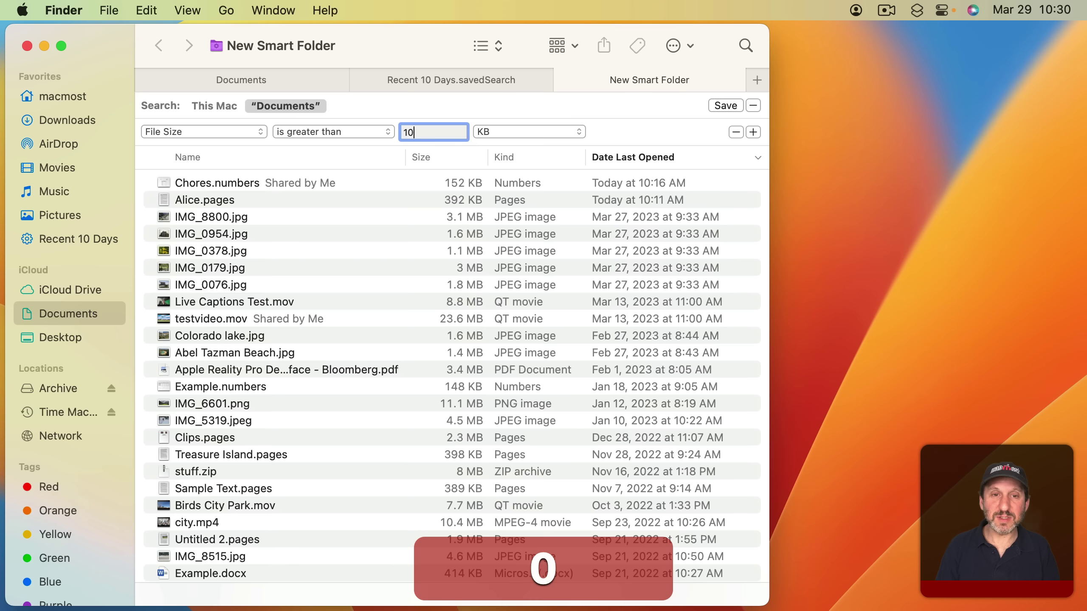
{"action": "left_click", "coordinate": [509, 132]}
{"action": "left_click", "coordinate": [509, 150]}
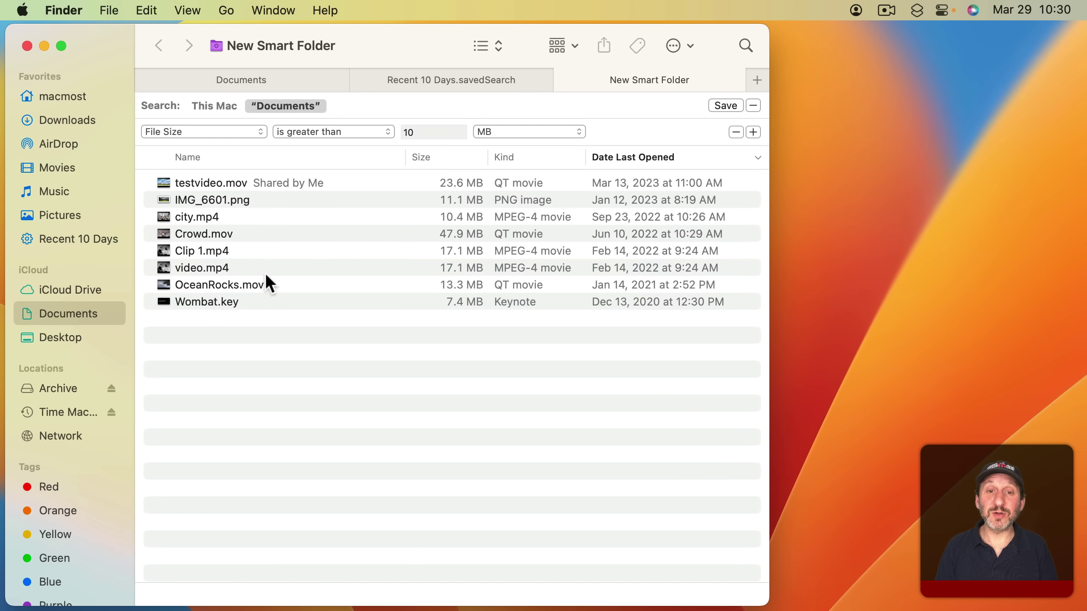
{"action": "left_click", "coordinate": [453, 161]}
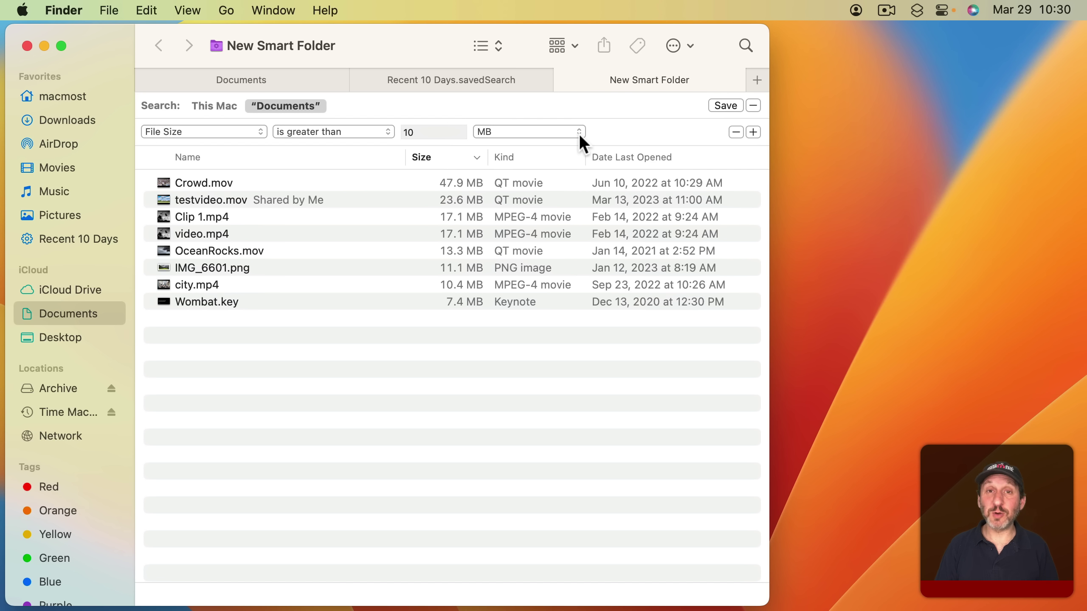
Replace the File Size criterion with a Contents criterion that contains "taxes"
{"action": "left_click", "coordinate": [735, 132]}
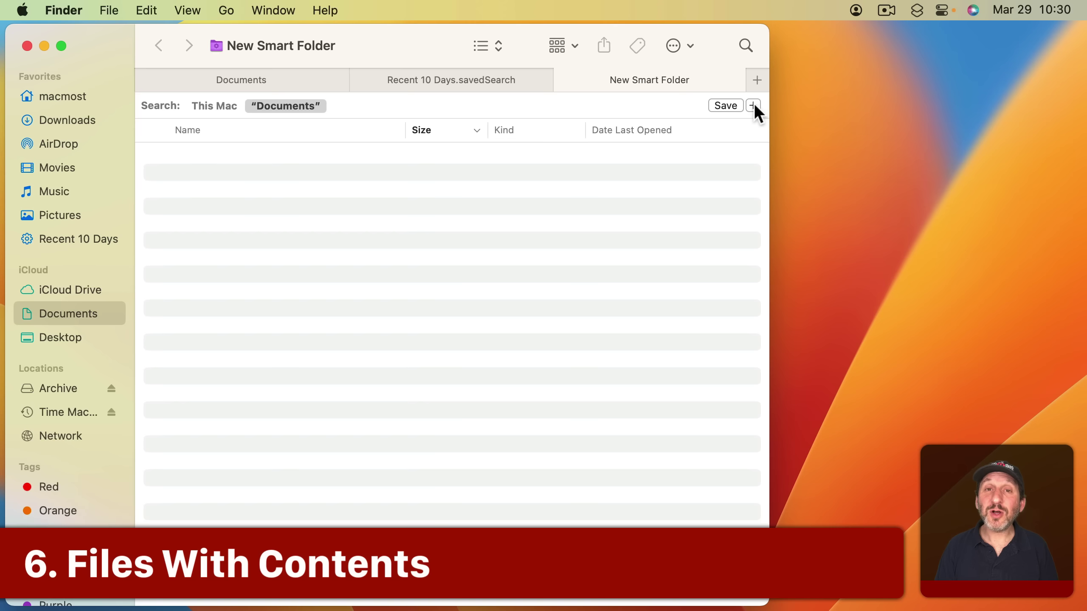
{"action": "left_click", "coordinate": [753, 105]}
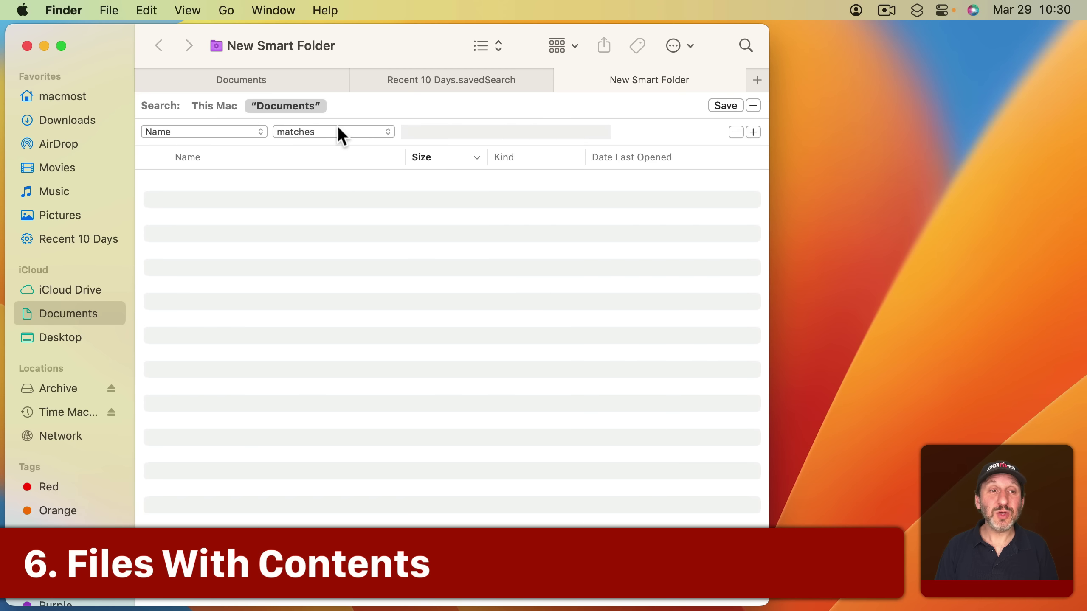
{"action": "left_click", "coordinate": [241, 132]}
{"action": "left_click", "coordinate": [222, 167]}
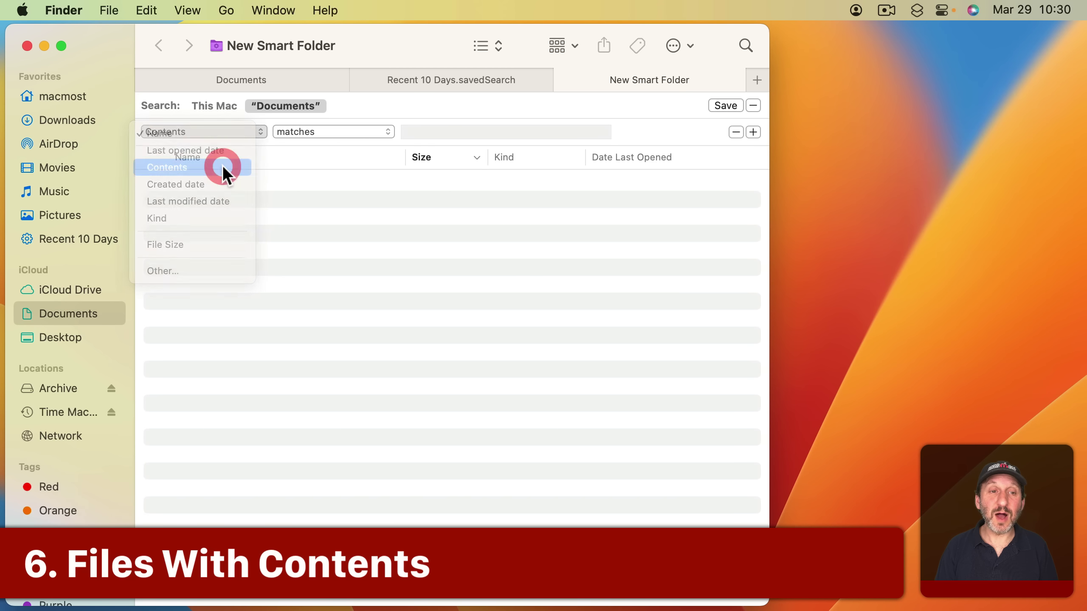
{"action": "type", "text": "taxes"}
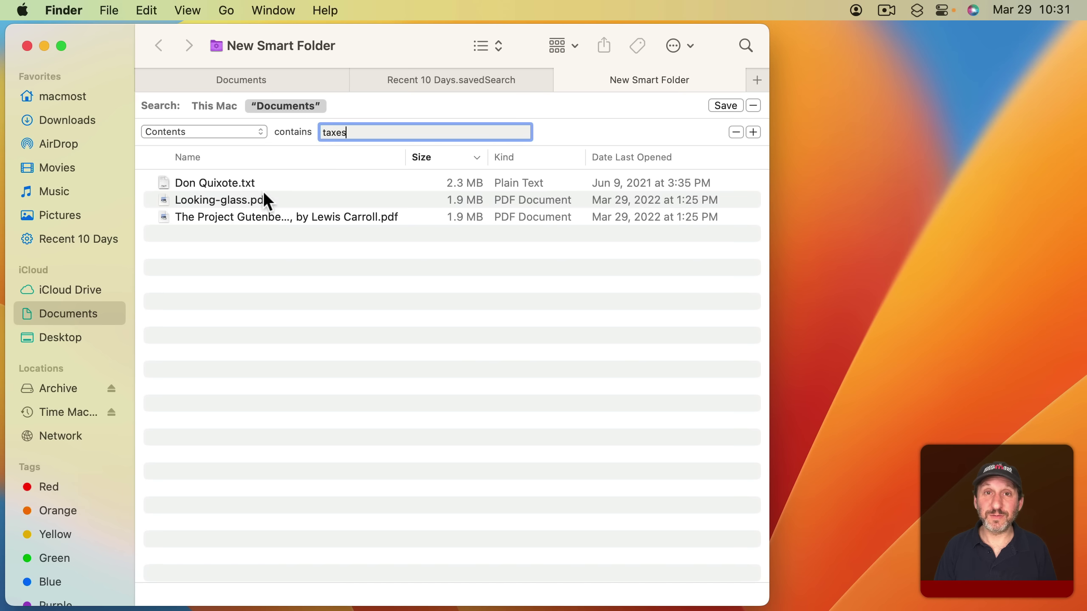
Replace the Contents criterion with one based on the Is shared attribute, set to Yes
{"action": "left_click", "coordinate": [736, 132]}
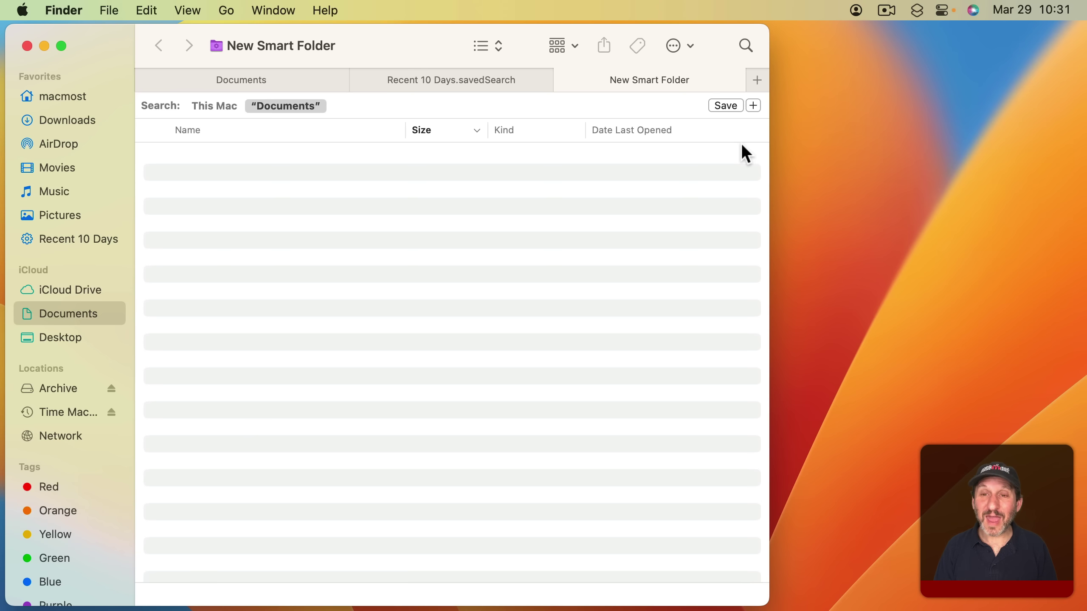
{"action": "left_click", "coordinate": [753, 106]}
{"action": "left_click", "coordinate": [171, 132]}
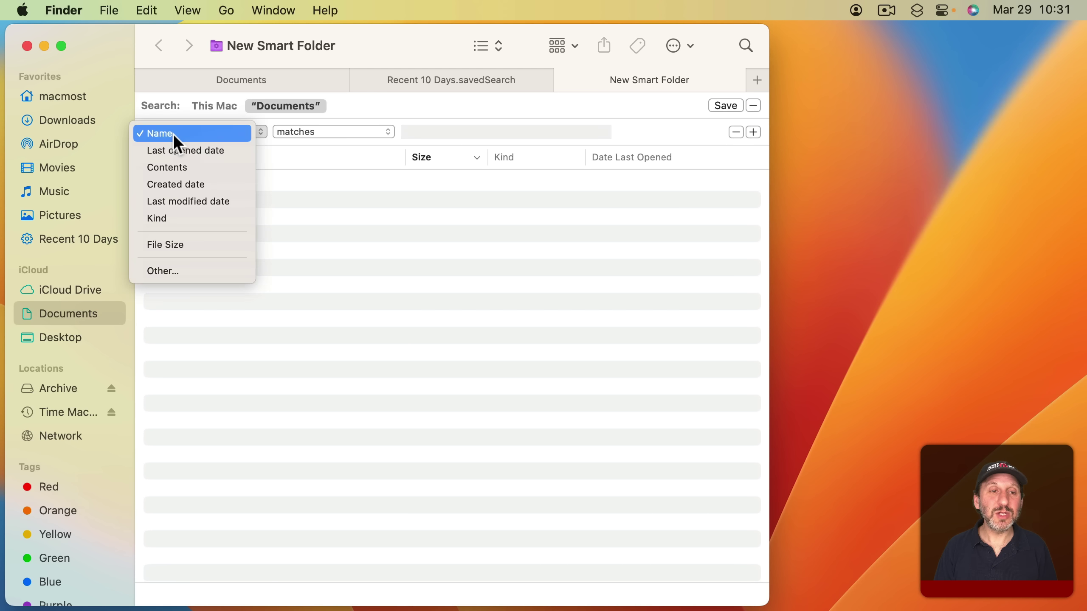
{"action": "left_click", "coordinate": [179, 263]}
{"action": "left_click", "coordinate": [501, 177]}
{"action": "type", "text": "shared"}
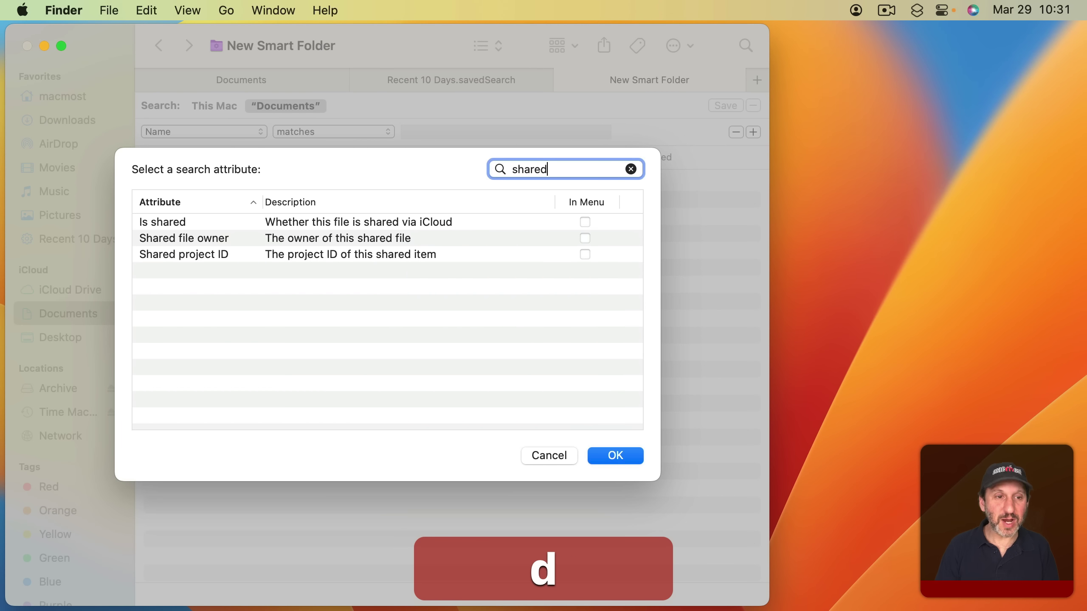
{"action": "left_click", "coordinate": [264, 221]}
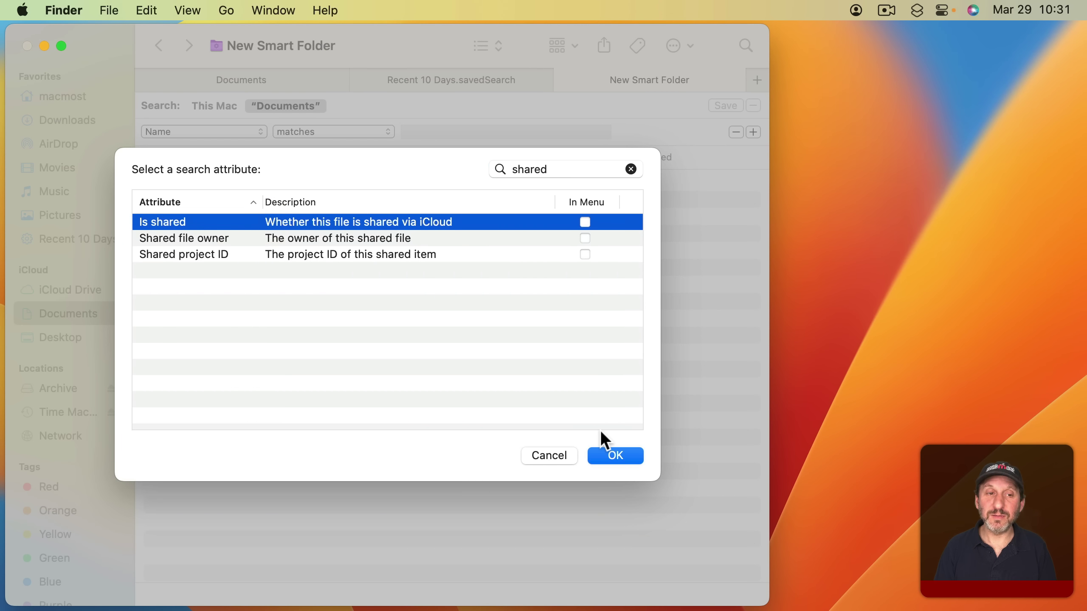
{"action": "left_click", "coordinate": [616, 455]}
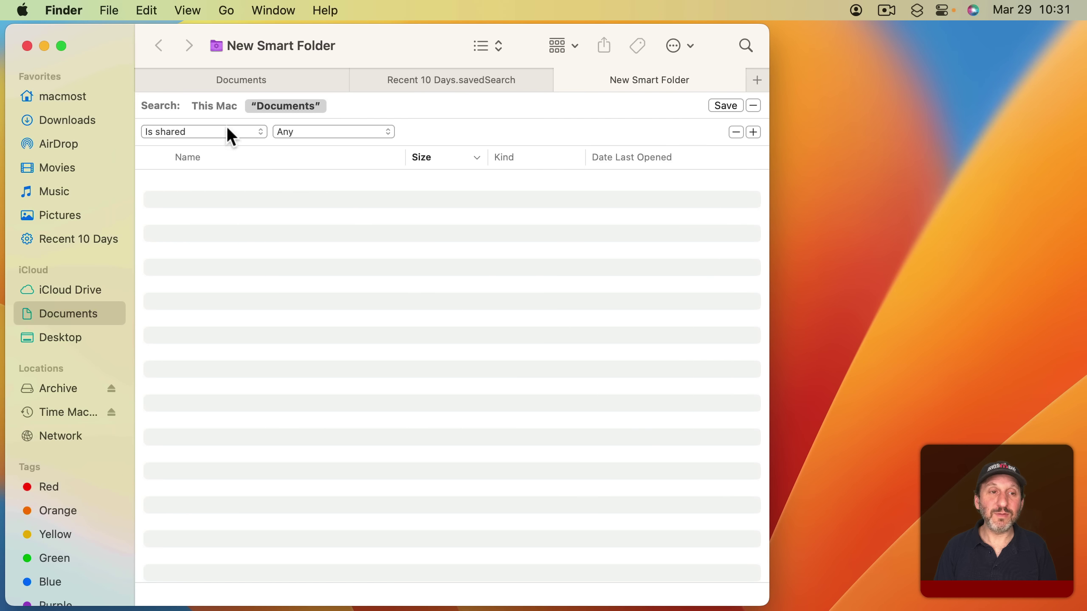
{"action": "left_click", "coordinate": [311, 122]}
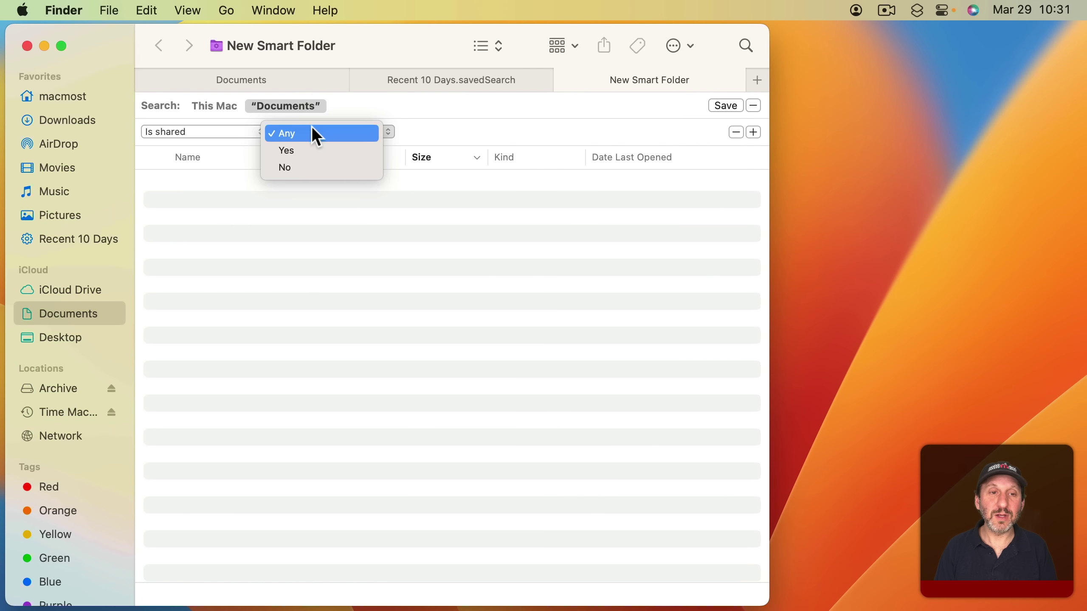
{"action": "left_click", "coordinate": [309, 145]}
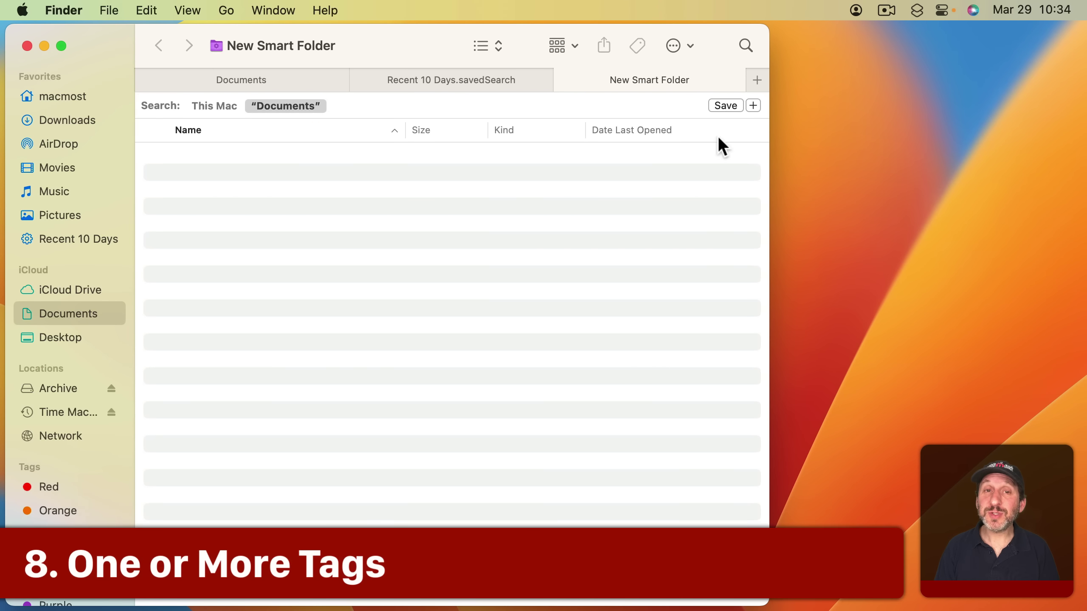
Add a new search criterion to the blank smart folder and base it on the Tags attribute
{"action": "left_click", "coordinate": [753, 106]}
{"action": "left_click", "coordinate": [245, 131]}
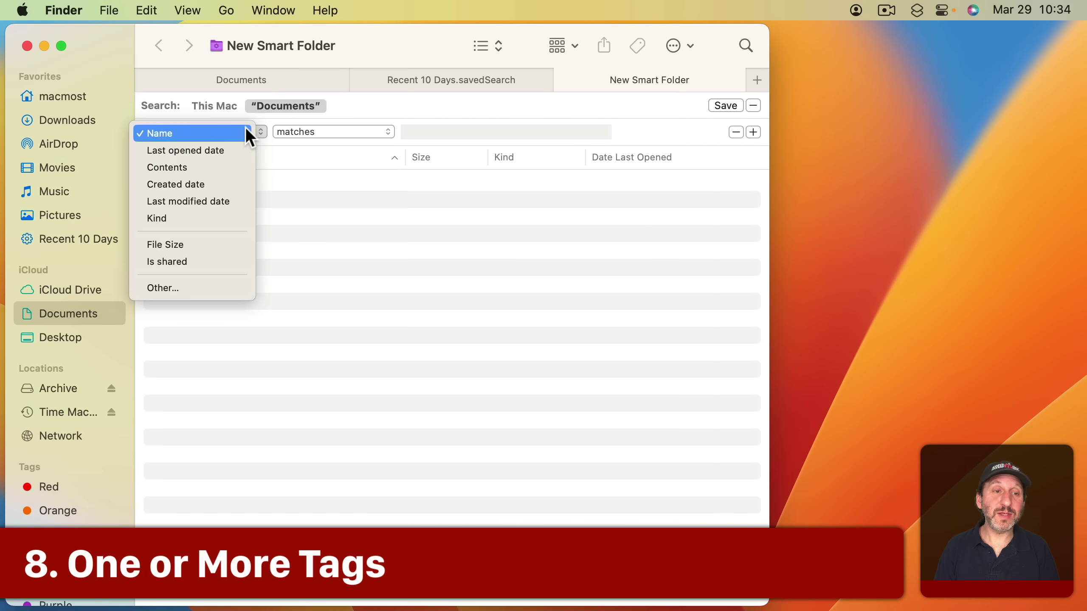
{"action": "left_click", "coordinate": [230, 287]}
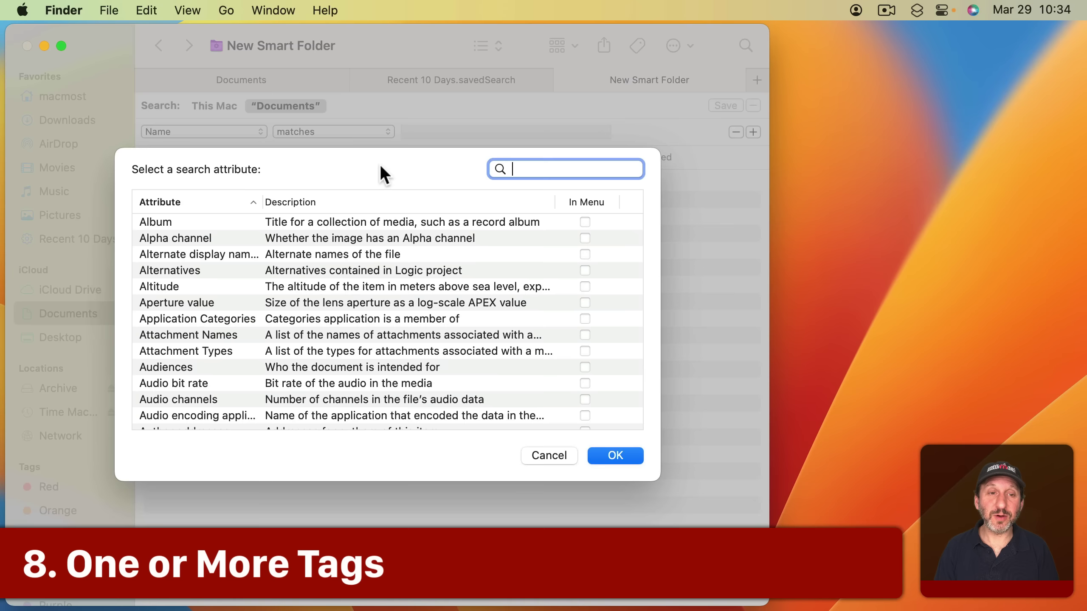
{"action": "type", "text": "tag"}
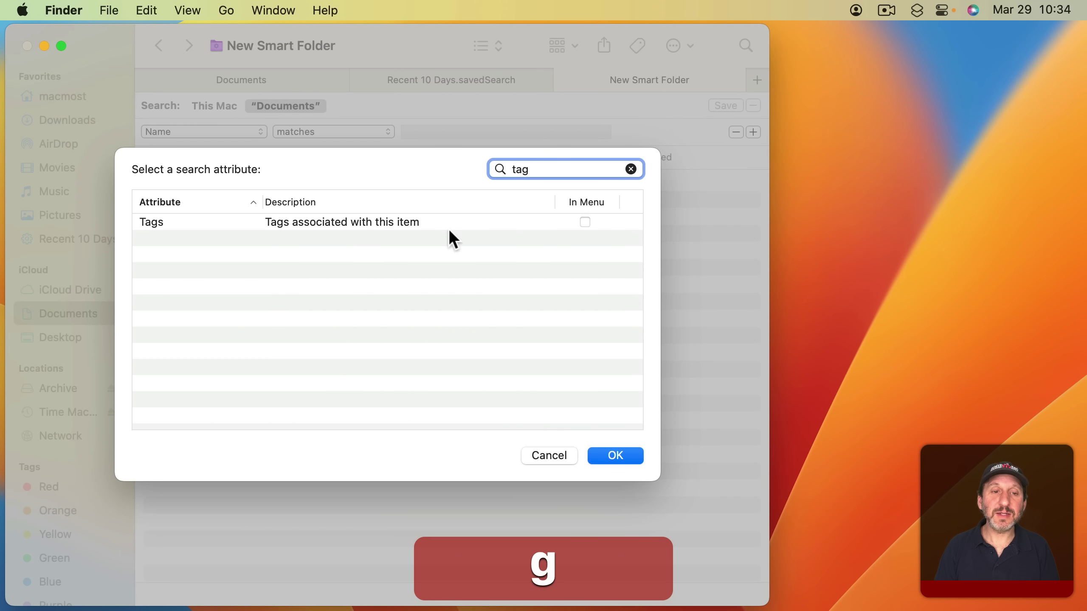
{"action": "left_click", "coordinate": [311, 223]}
{"action": "left_click", "coordinate": [615, 457]}
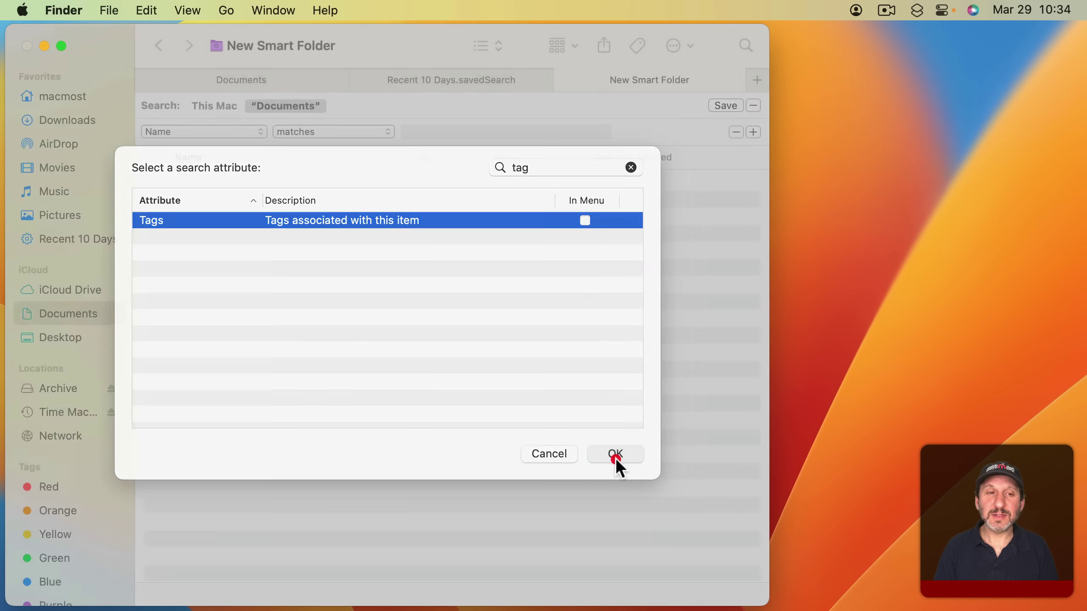
Filter for files whose Tags criterion matches "work", and change the matched tag to "red"
{"action": "left_click", "coordinate": [311, 132]}
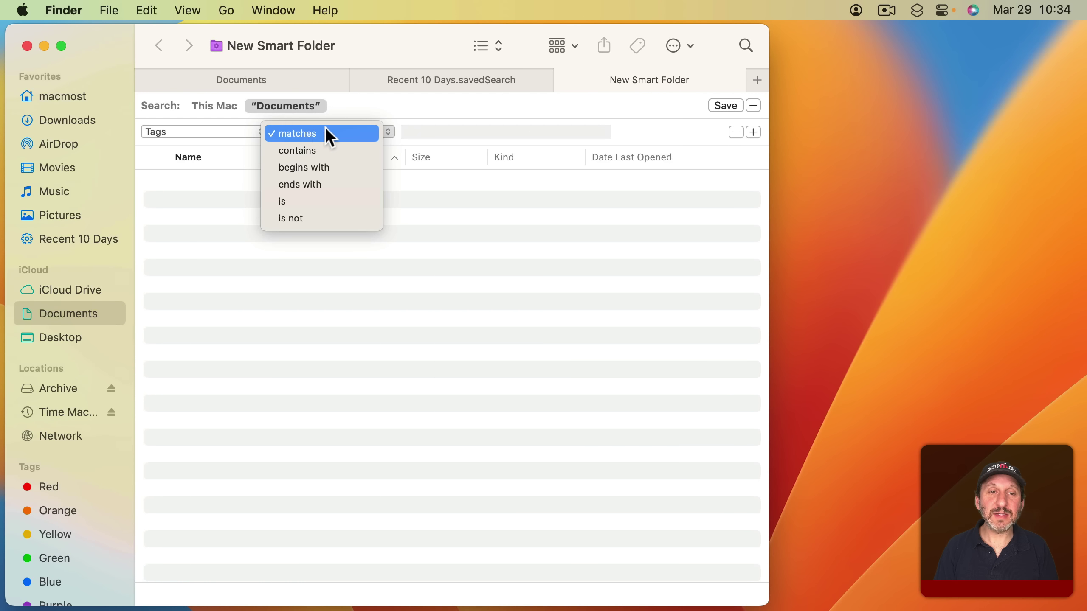
{"action": "left_click", "coordinate": [324, 133]}
{"action": "left_click", "coordinate": [424, 133]}
{"action": "type", "text": "work"}
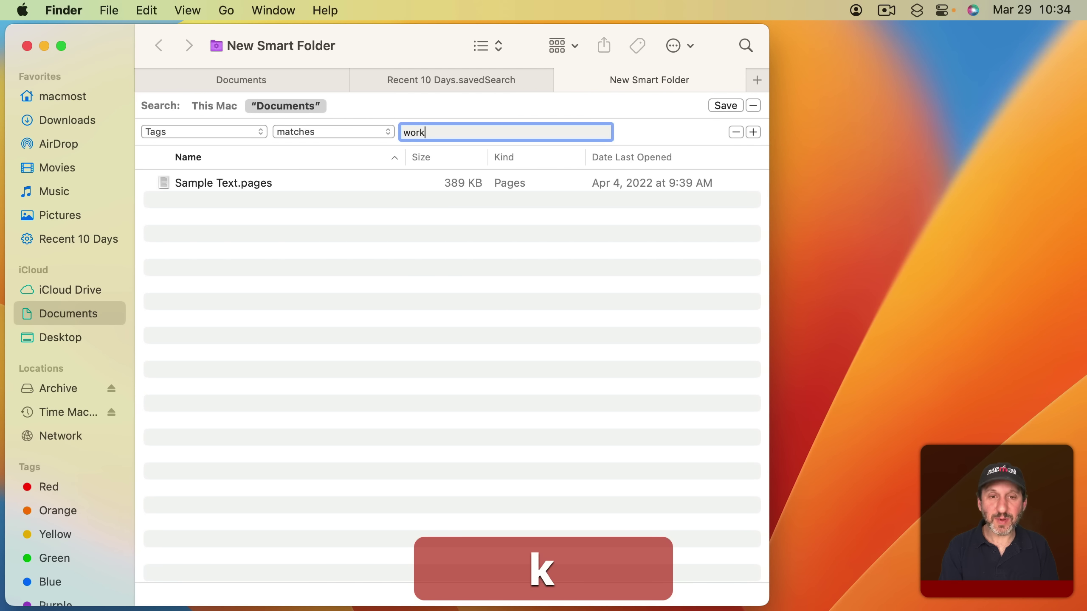
{"action": "key", "text": "super+a"}
{"action": "type", "text": "red"}
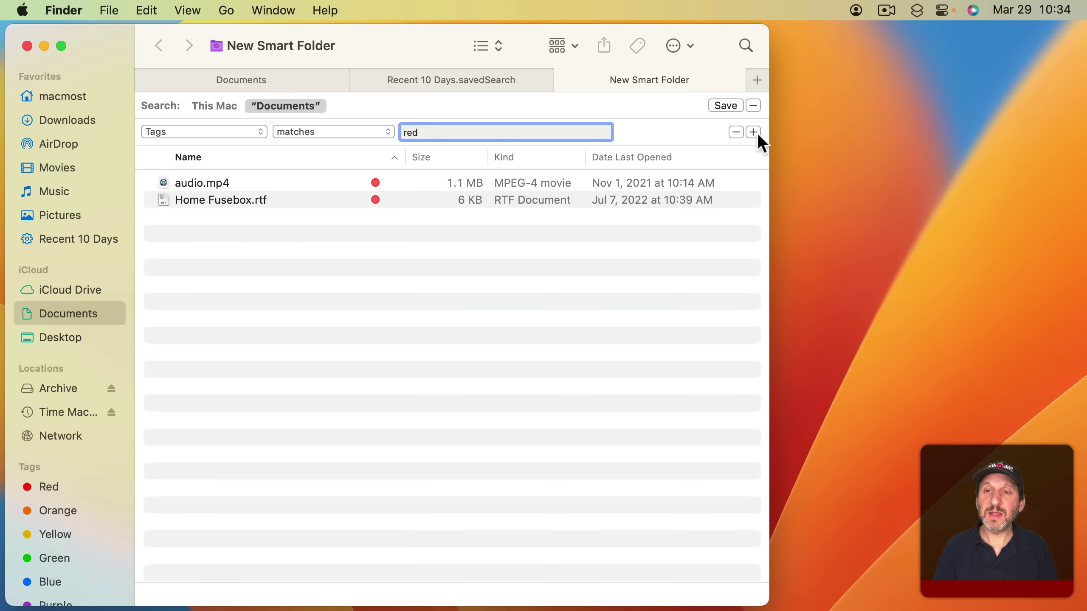
Add a nested group where Any of the following are true, and remove the separate "red" Tags criterion above it
{"action": "key", "text": "alt"}
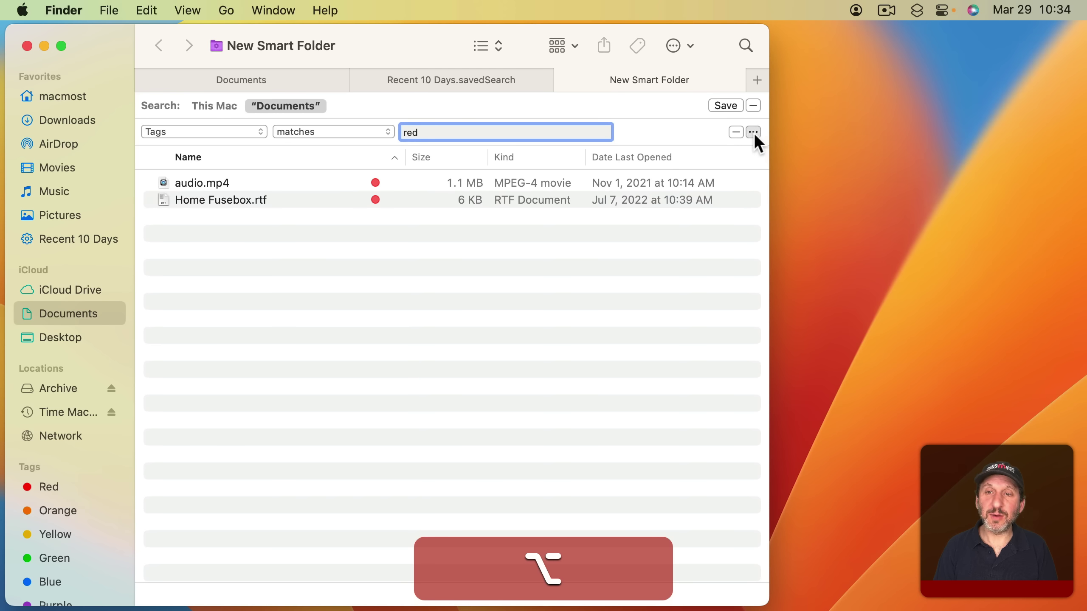
{"action": "left_click", "coordinate": [752, 133], "text": "alt"}
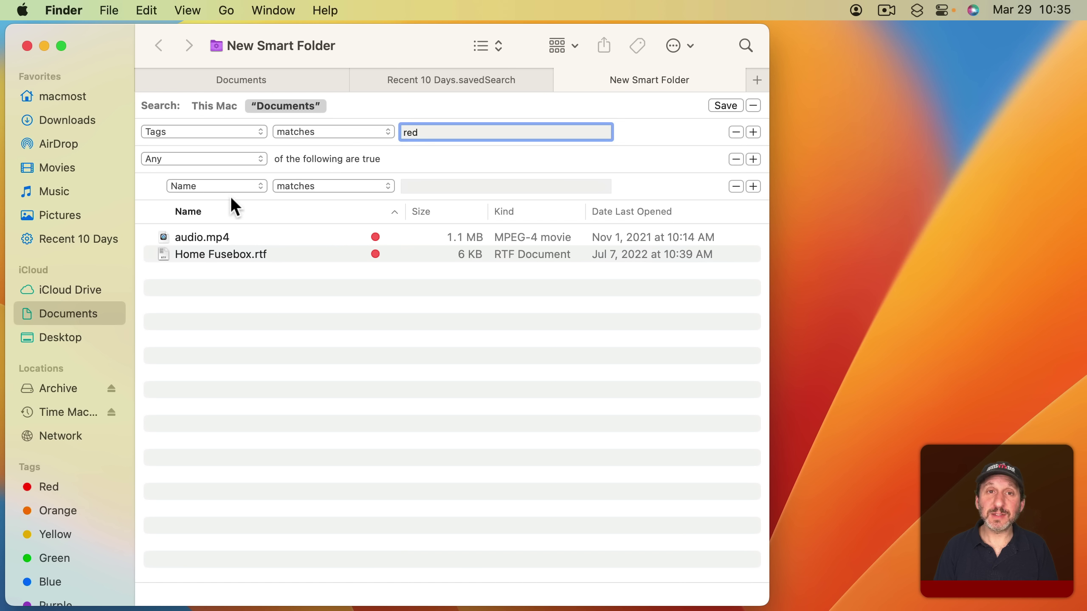
{"action": "left_click", "coordinate": [736, 133]}
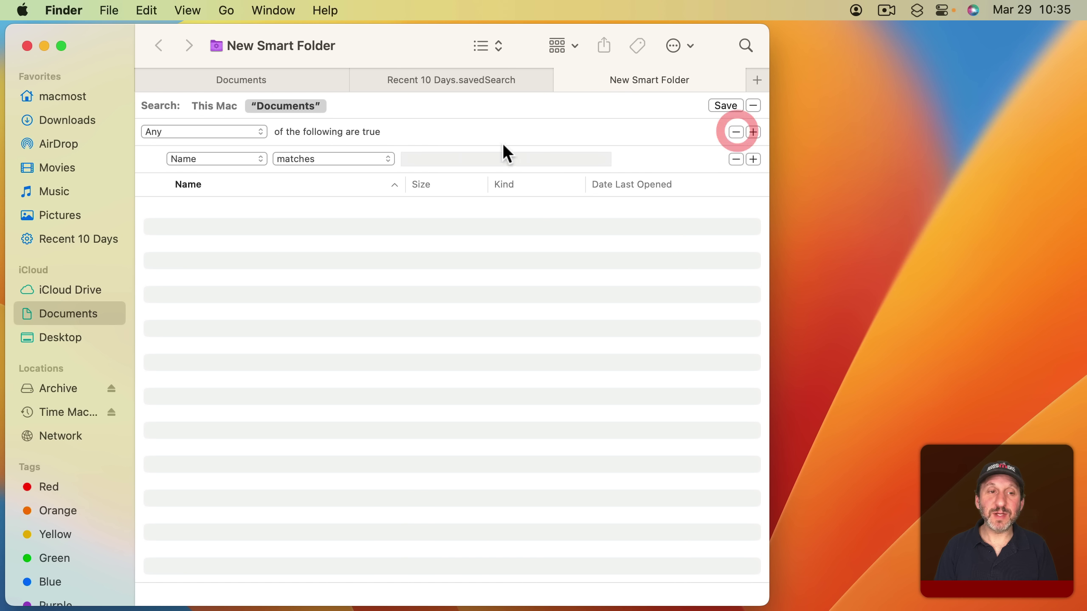
Base the first criterion in the Any group on the Tags attribute and match it to "red"
{"action": "left_click", "coordinate": [449, 158]}
{"action": "left_click", "coordinate": [195, 159]}
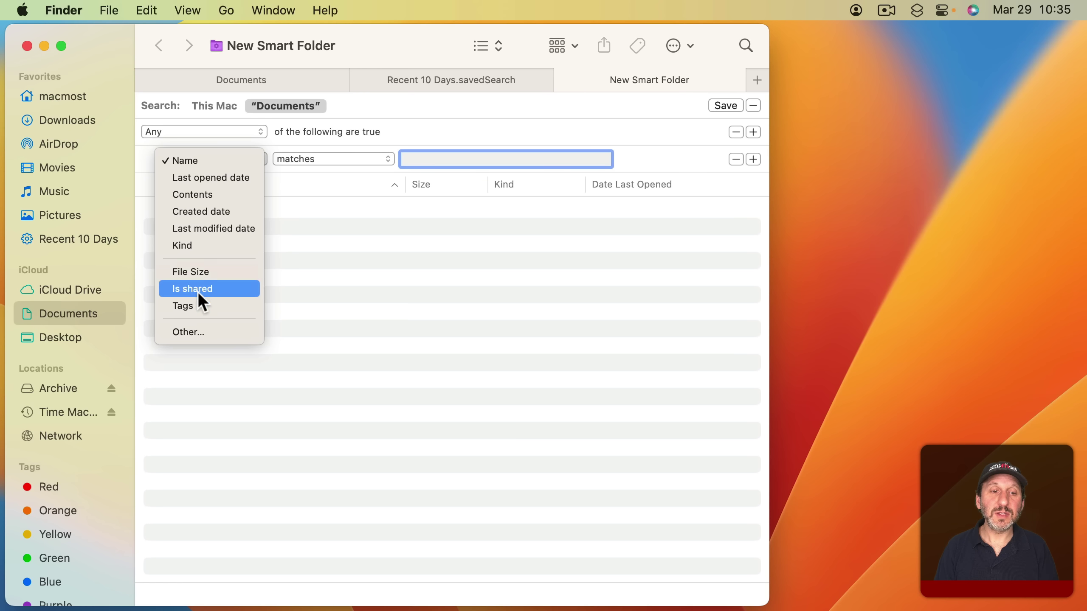
{"action": "left_click", "coordinate": [196, 305]}
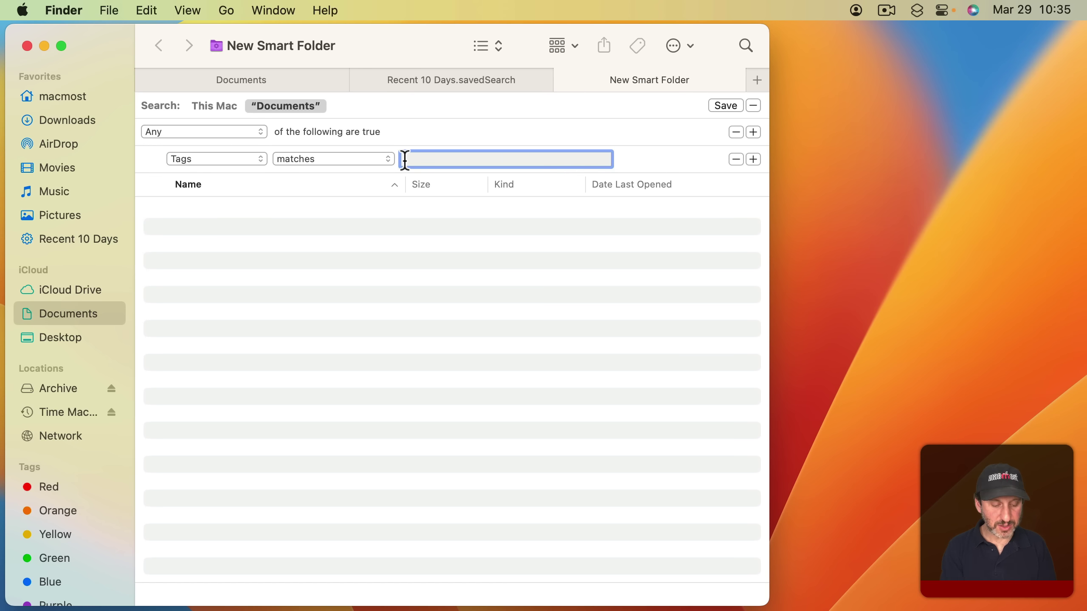
{"action": "type", "text": "red"}
Add a second criterion to the Any group for files whose Tags attribute matches "work"
{"action": "left_click", "coordinate": [753, 159]}
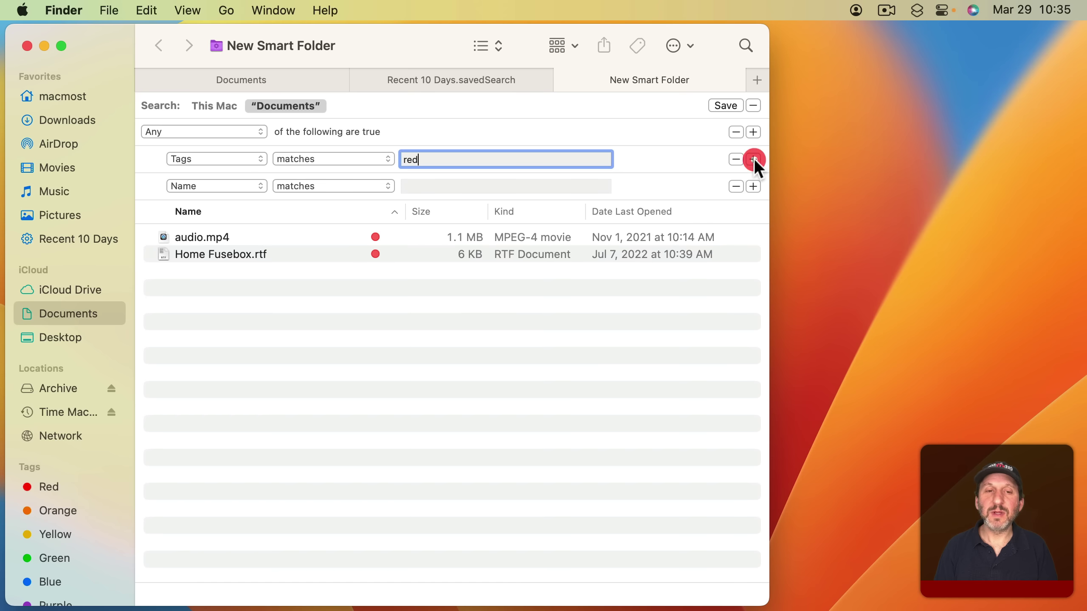
{"action": "left_click", "coordinate": [239, 186]}
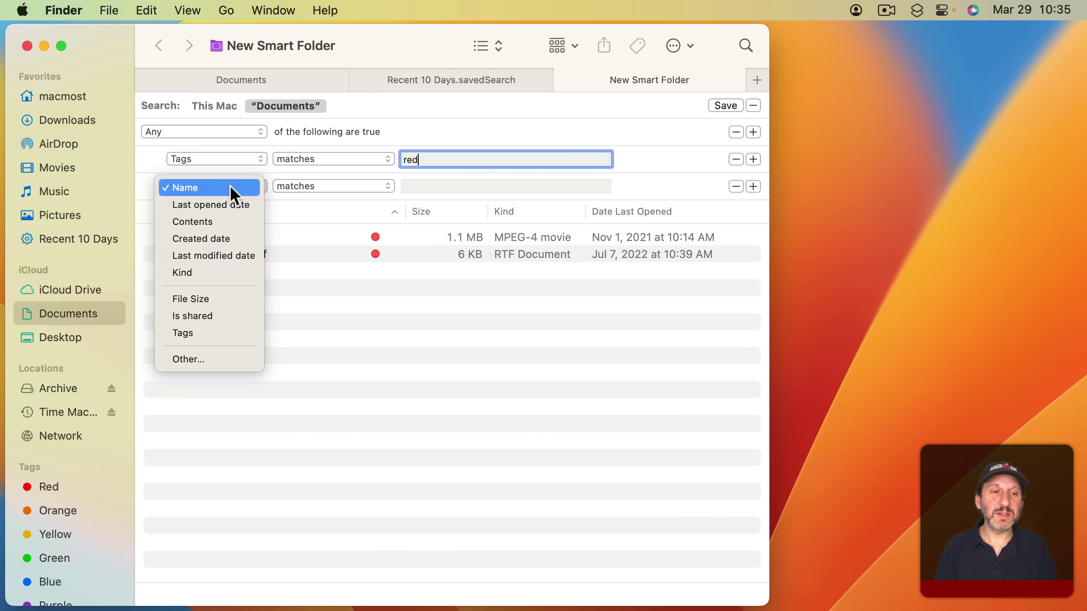
{"action": "left_click", "coordinate": [215, 333]}
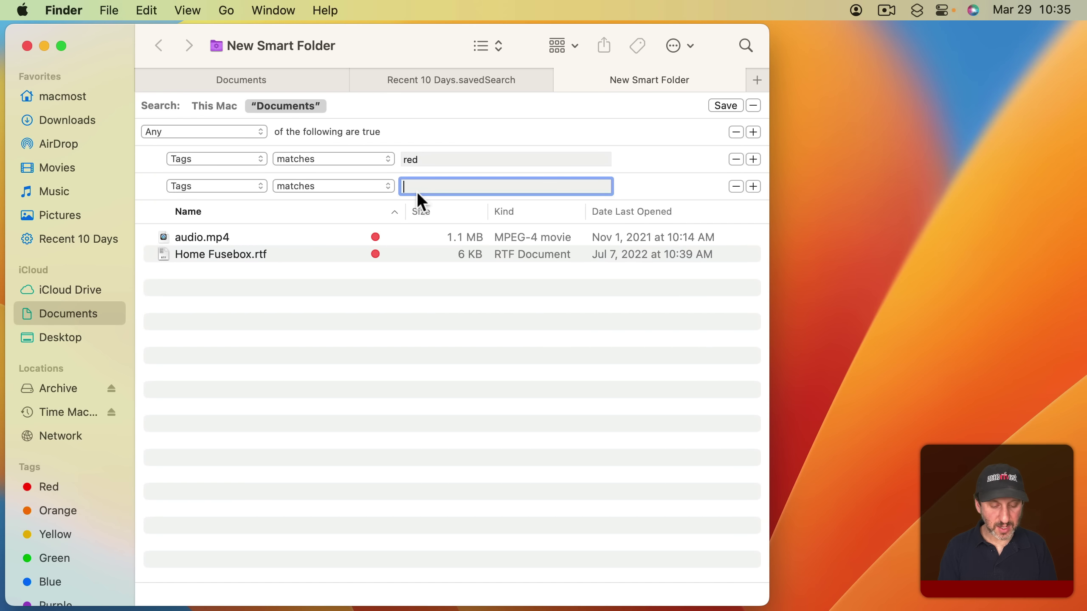
{"action": "type", "text": "work"}
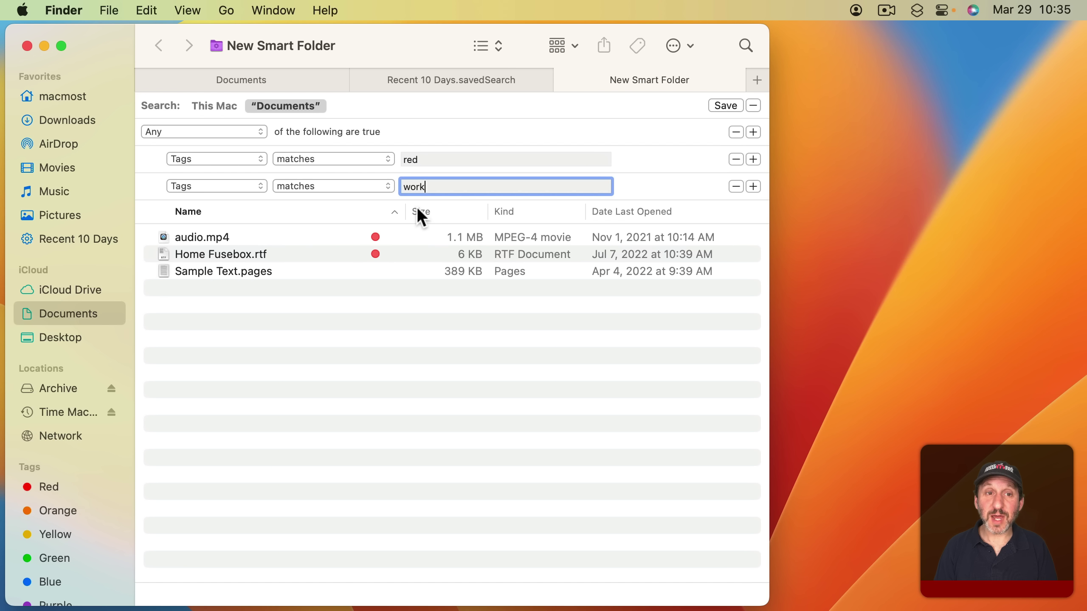
Clear the tag criteria and add a new criterion based on the Where from attribute, found by searching attributes for "where"
{"action": "left_click", "coordinate": [753, 105]}
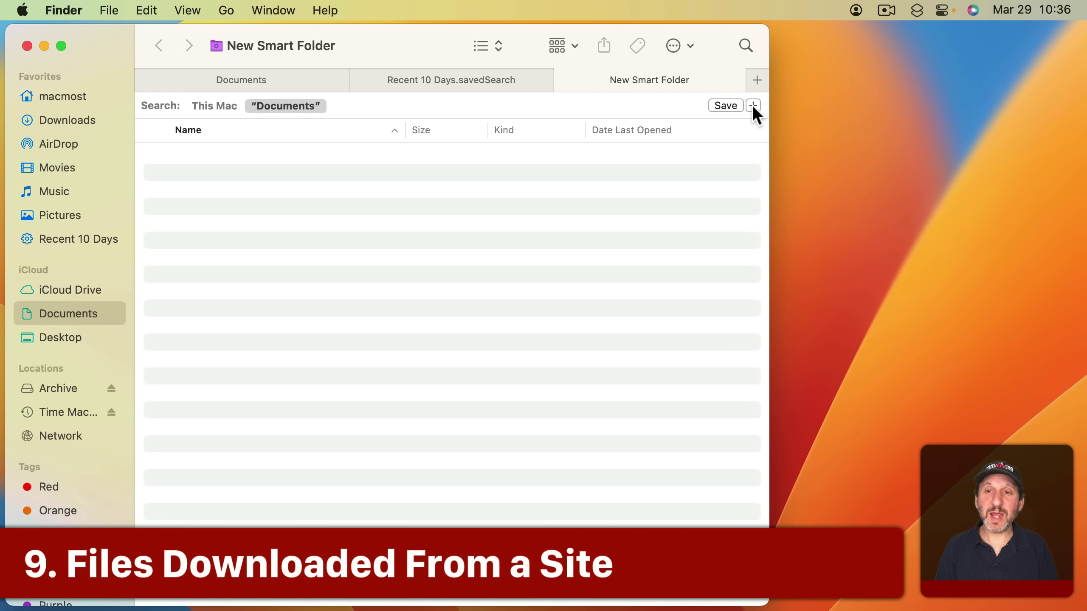
{"action": "left_click", "coordinate": [752, 105]}
{"action": "left_click", "coordinate": [228, 132]}
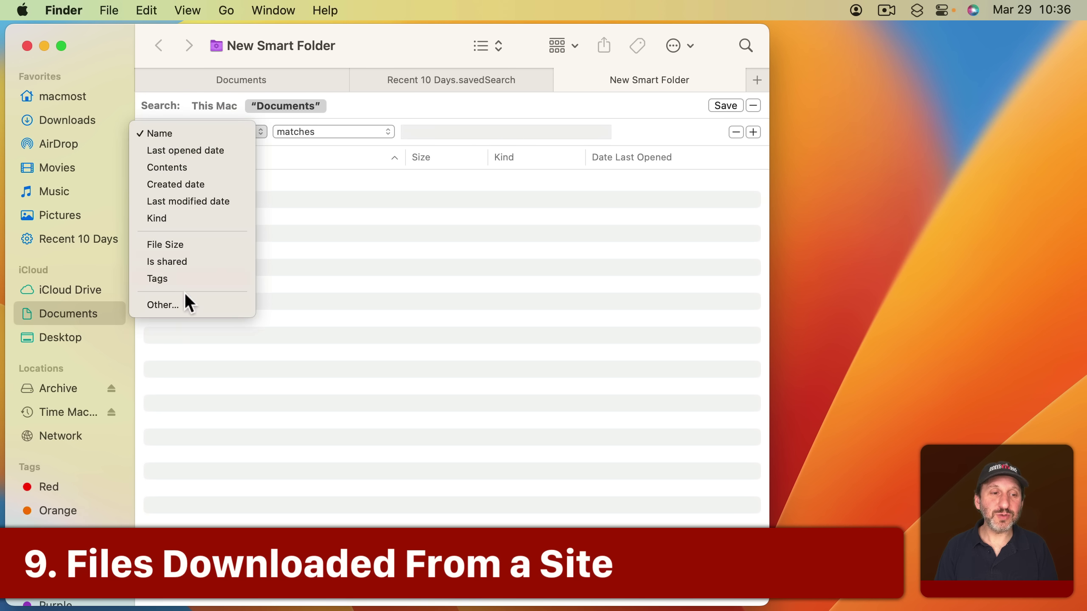
{"action": "left_click", "coordinate": [179, 305]}
{"action": "type", "text": "where"}
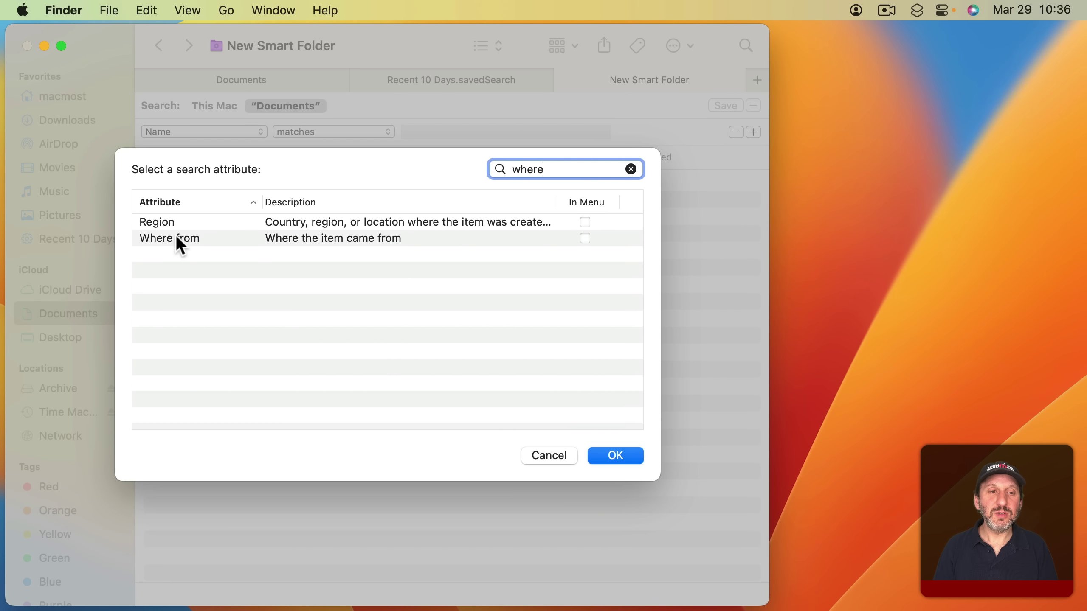
{"action": "left_click", "coordinate": [176, 238]}
{"action": "left_click", "coordinate": [624, 456]}
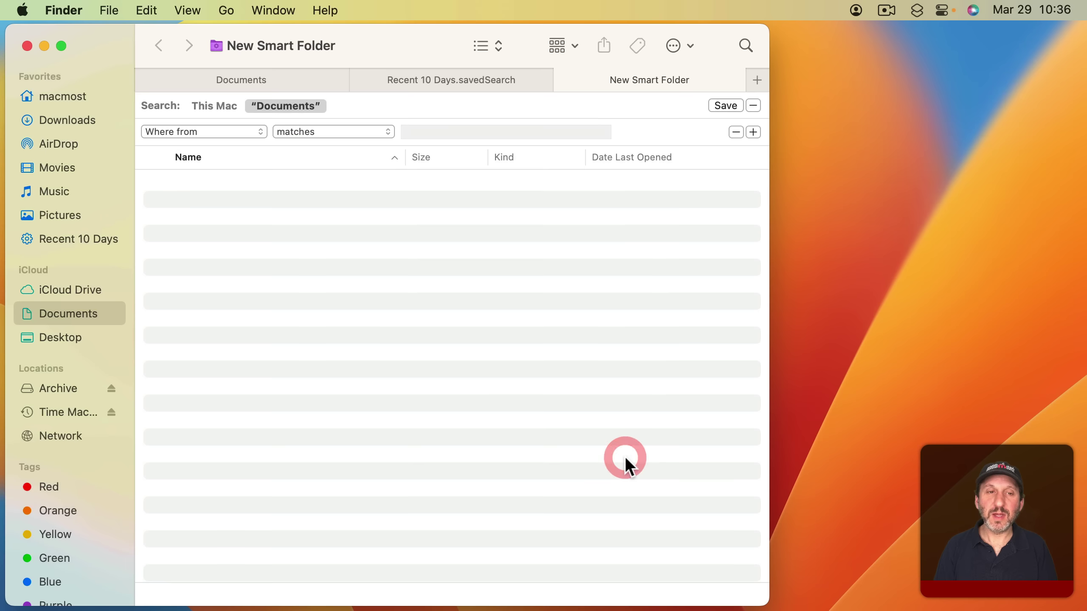
Set the Where from criterion to contains "http"
{"action": "left_click", "coordinate": [336, 132]}
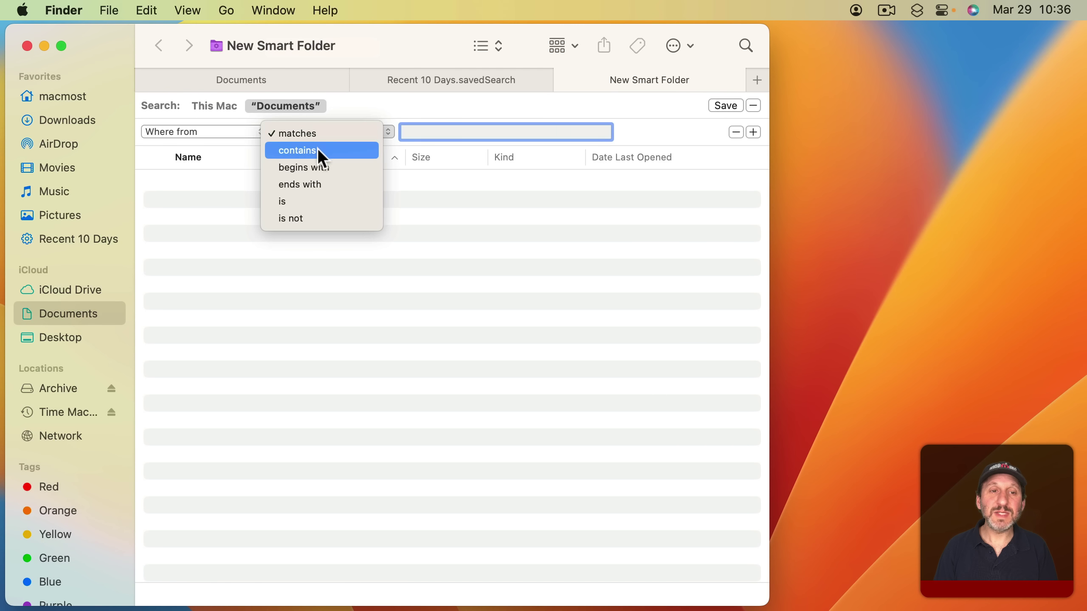
{"action": "left_click", "coordinate": [317, 147]}
{"action": "left_click", "coordinate": [436, 131]}
{"action": "type", "text": "http"}
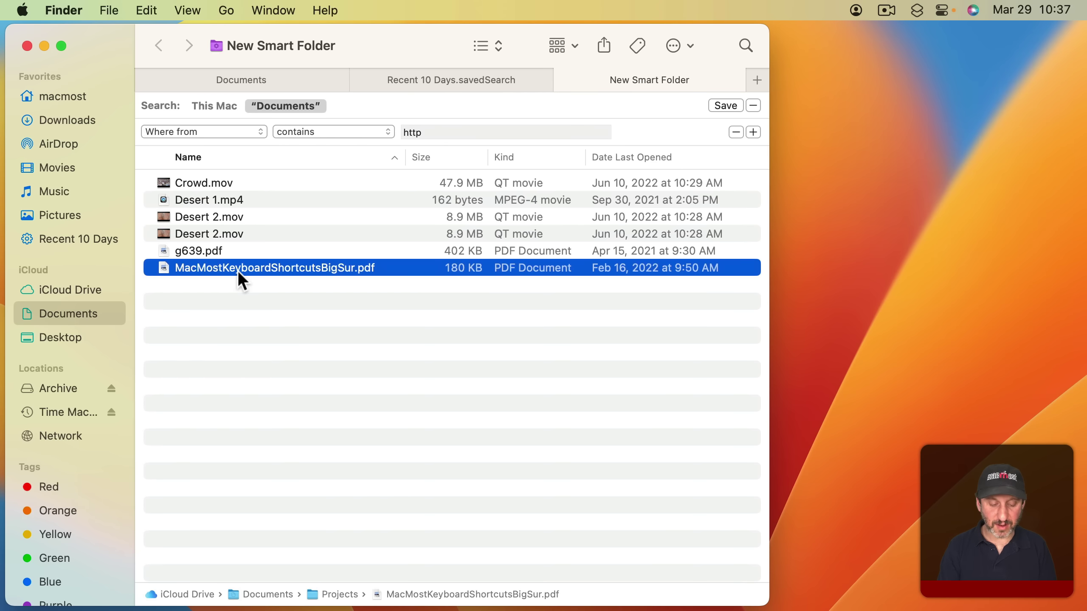
Inspect the download source of MacMostKeyboardShortcutsBigSur.pdf in its file info, including the More Info details, and close the info window
{"action": "key", "text": "super+i"}
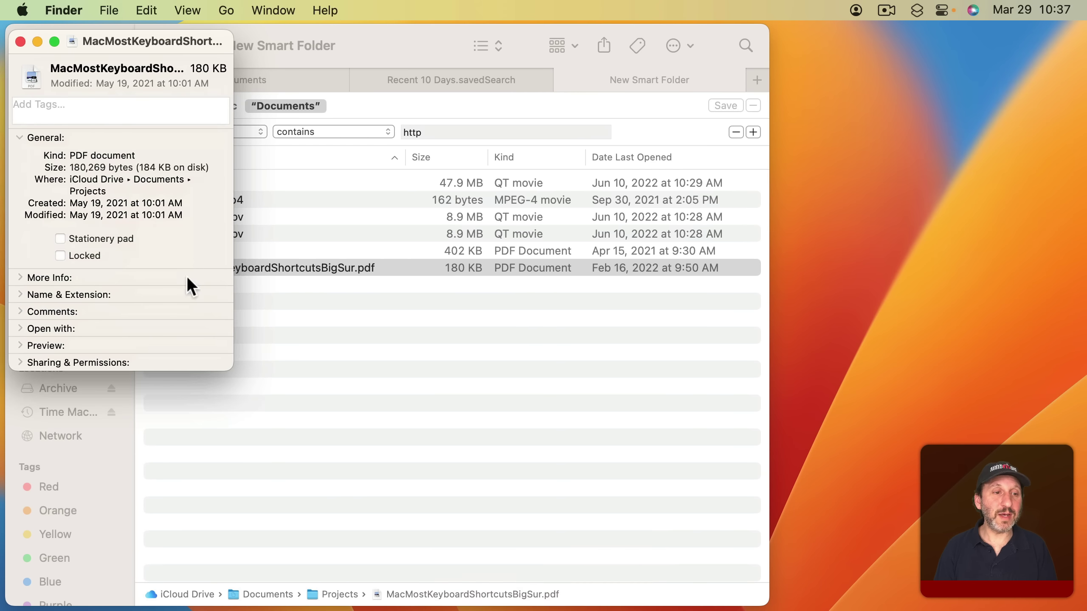
{"action": "left_click", "coordinate": [19, 277]}
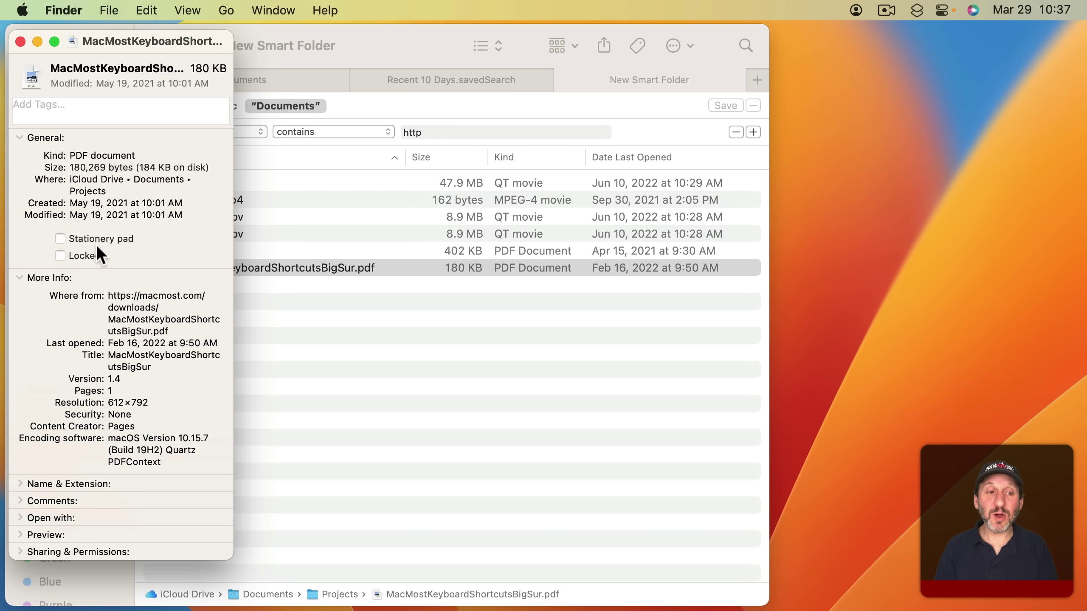
{"action": "left_click", "coordinate": [20, 41]}
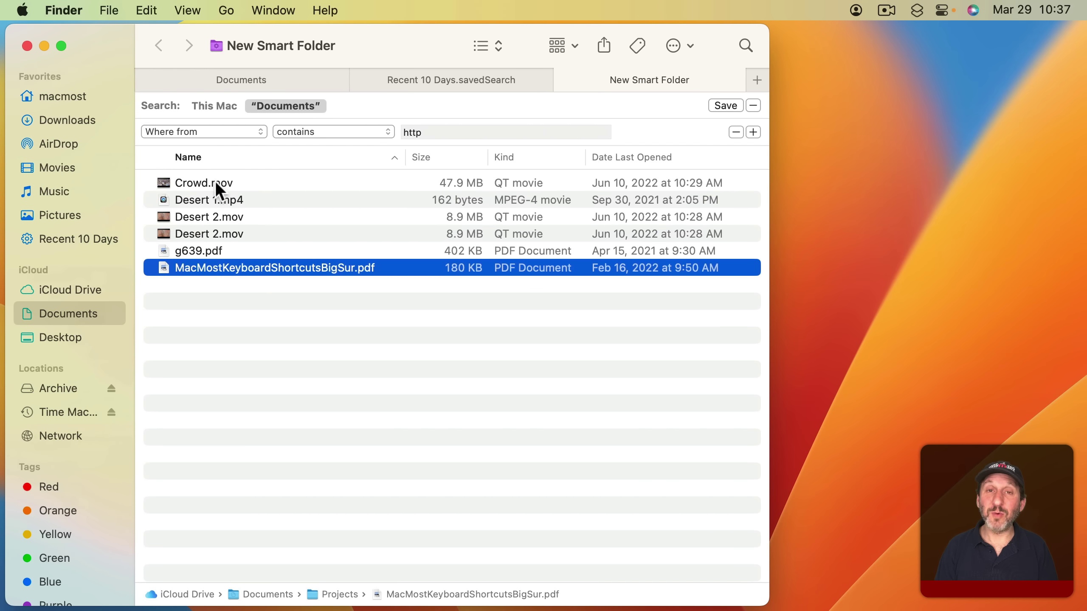
{"action": "left_click", "coordinate": [231, 251]}
{"action": "key", "text": "cmd+w"}
{"action": "key", "text": "super+i"}
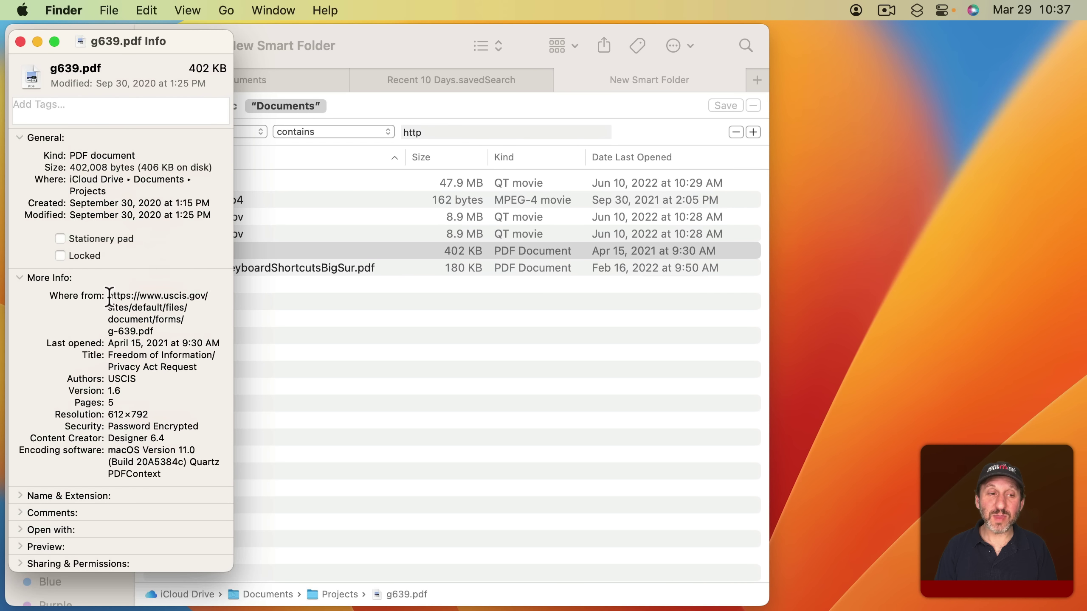
{"action": "left_click_drag", "start_coordinate": [107, 296], "coordinate": [207, 294]}
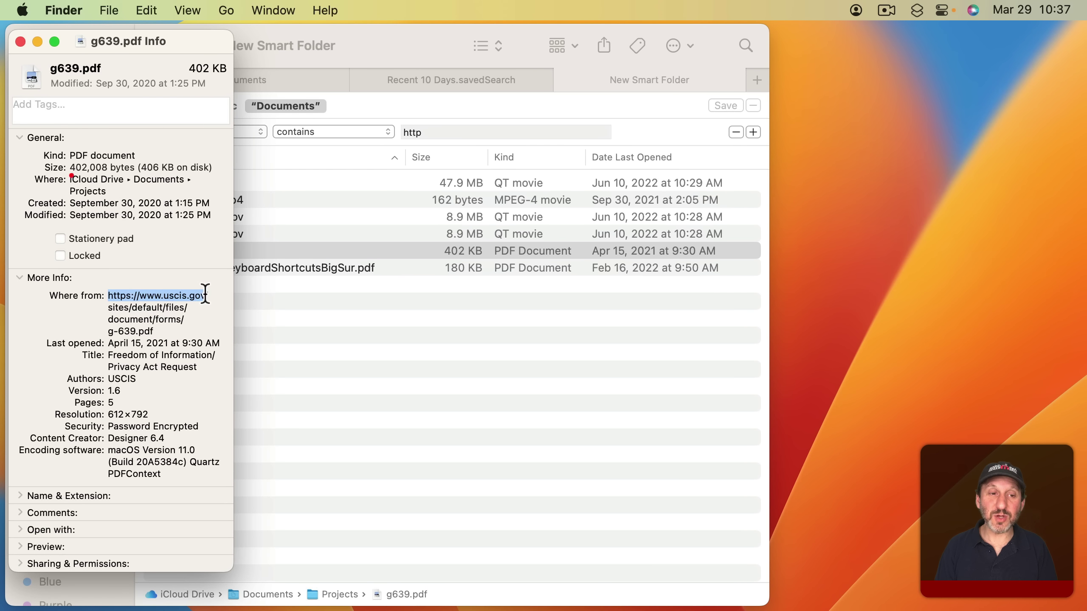
{"action": "key", "text": "super+c"}
{"action": "left_click", "coordinate": [20, 41]}
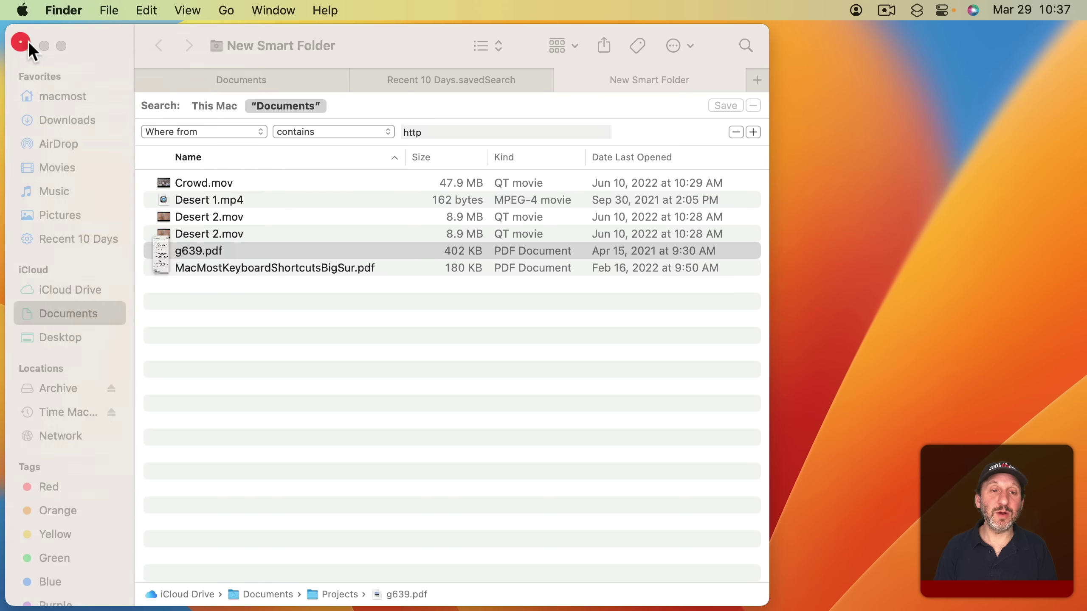
Replace the Where from criterion's "http" text with the copied uscis.gov site address
{"action": "left_click", "coordinate": [439, 127]}
{"action": "key", "text": "super+a"}
{"action": "key", "text": "super+v"}
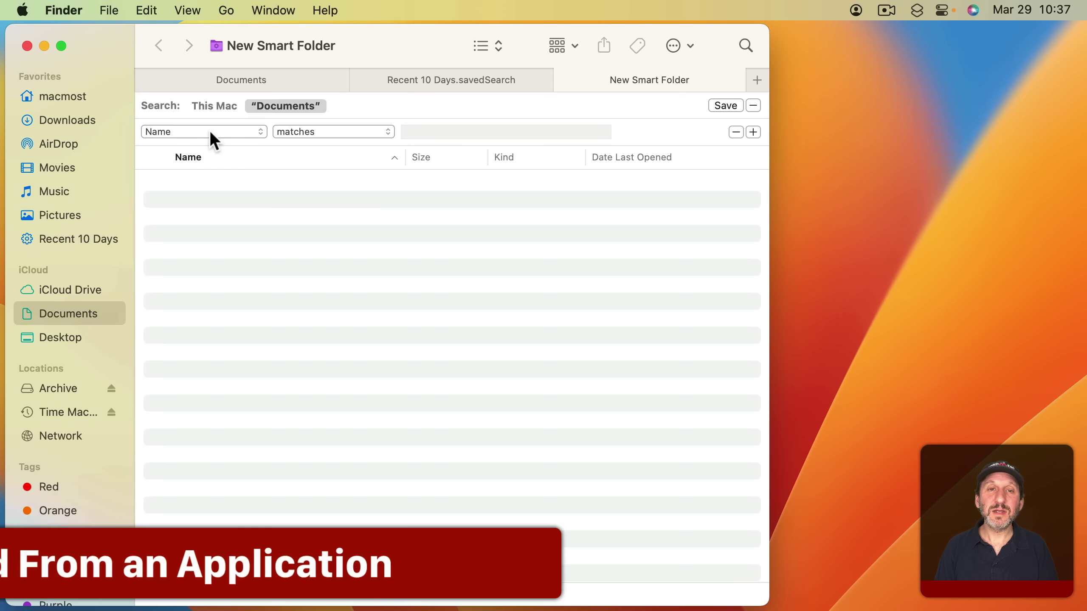
Base the blank criterion on the Content Creator attribute, found by searching for "creator", and match it to "Pages"
{"action": "left_click", "coordinate": [209, 131]}
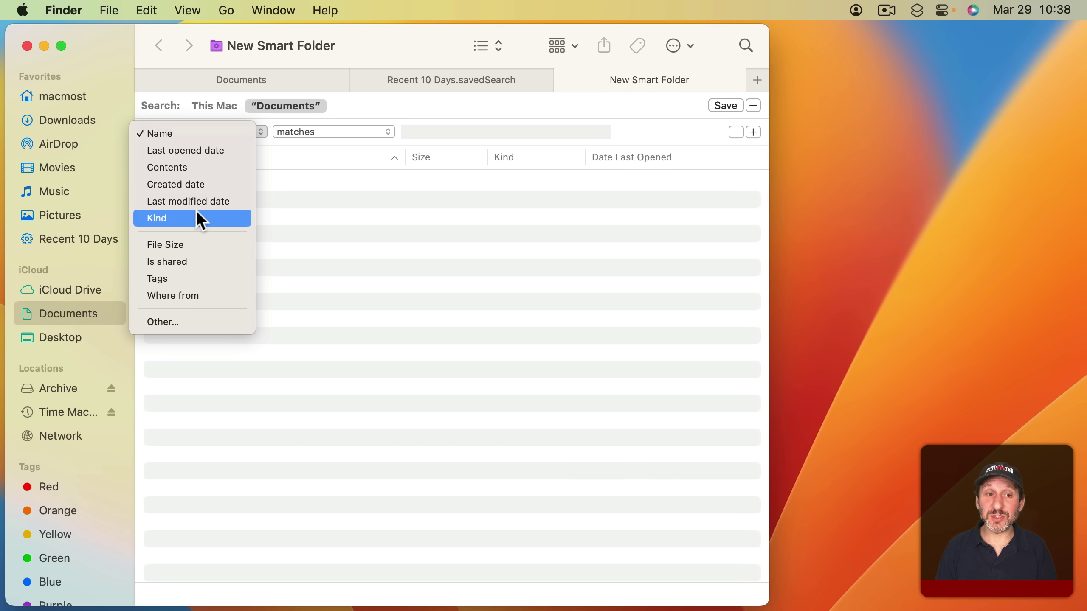
{"action": "left_click", "coordinate": [193, 322]}
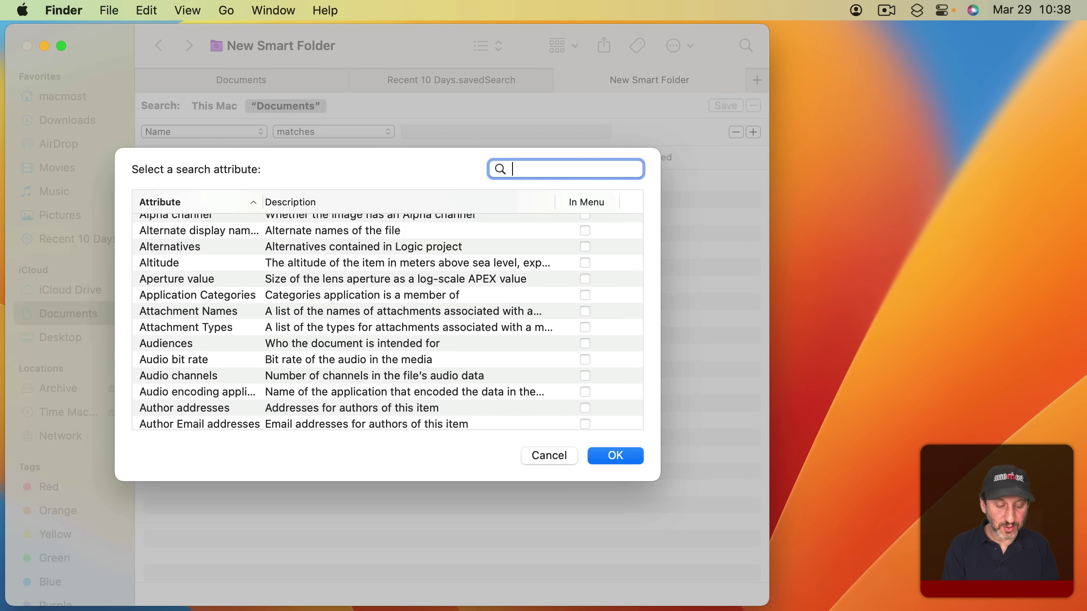
{"action": "type", "text": "creator"}
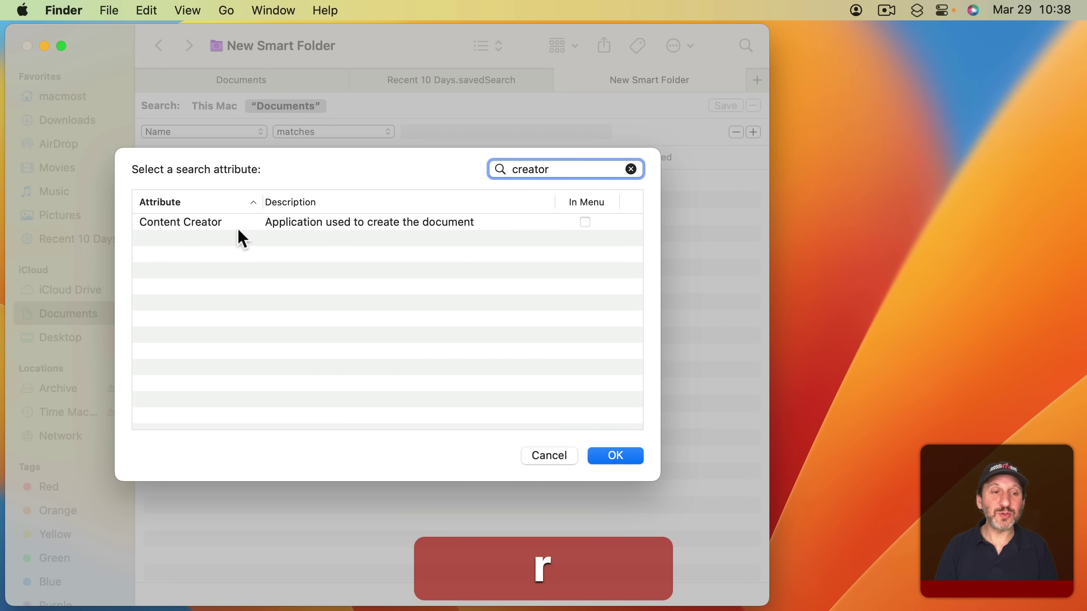
{"action": "left_click", "coordinate": [180, 223]}
{"action": "left_click", "coordinate": [620, 455]}
{"action": "left_click", "coordinate": [505, 131]}
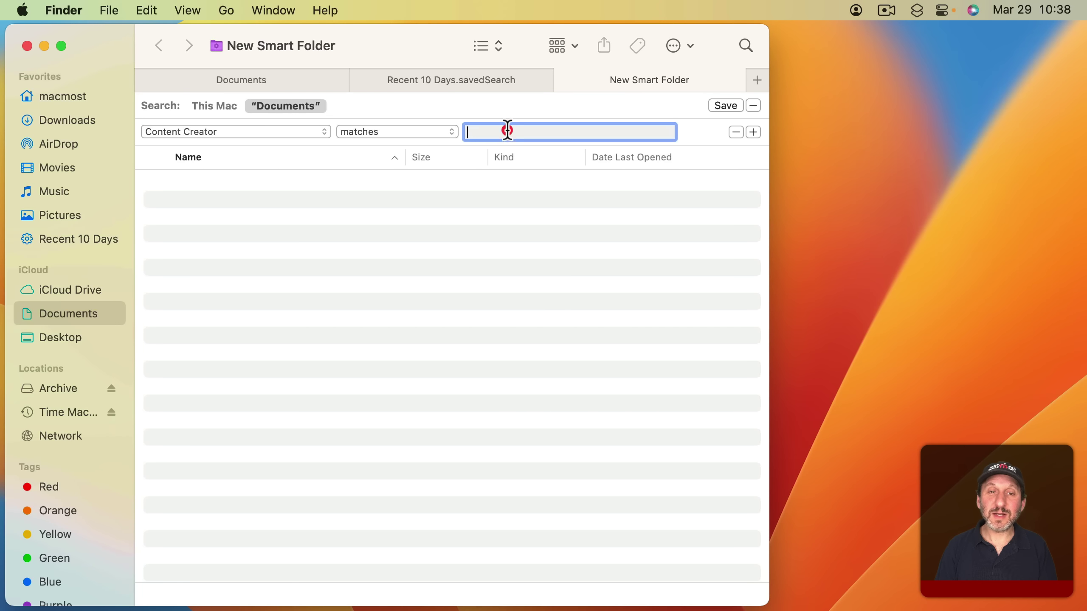
{"action": "type", "text": "Pages"}
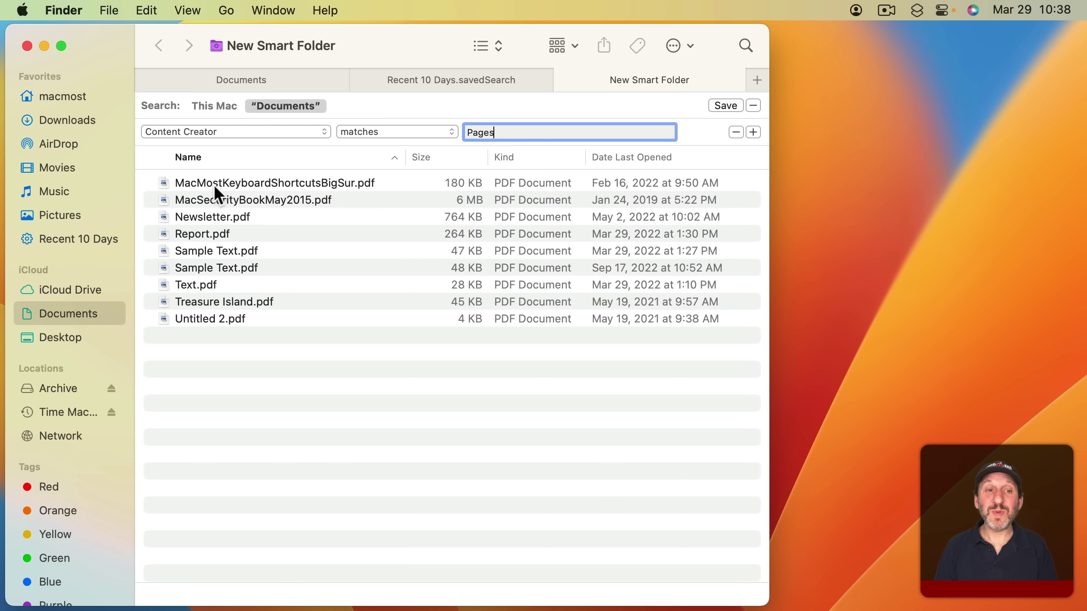
Select Report.pdf among the matching files, and change the Content Creator criterion's value to "Pixelmator"
{"action": "left_click", "coordinate": [213, 239]}
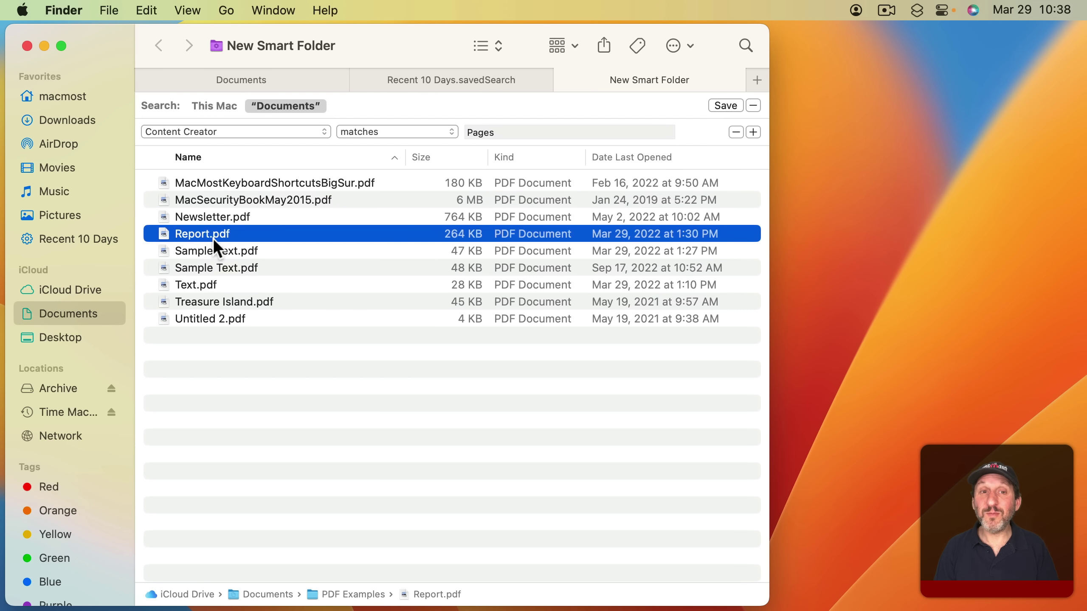
{"action": "double_click", "coordinate": [479, 133]}
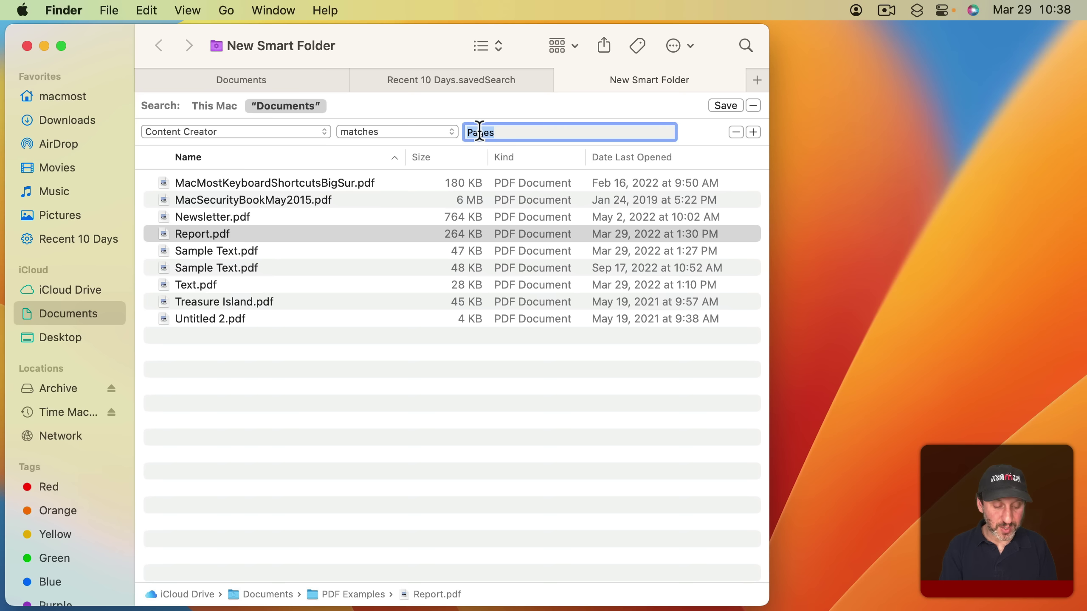
{"action": "type", "text": "Pixel"}
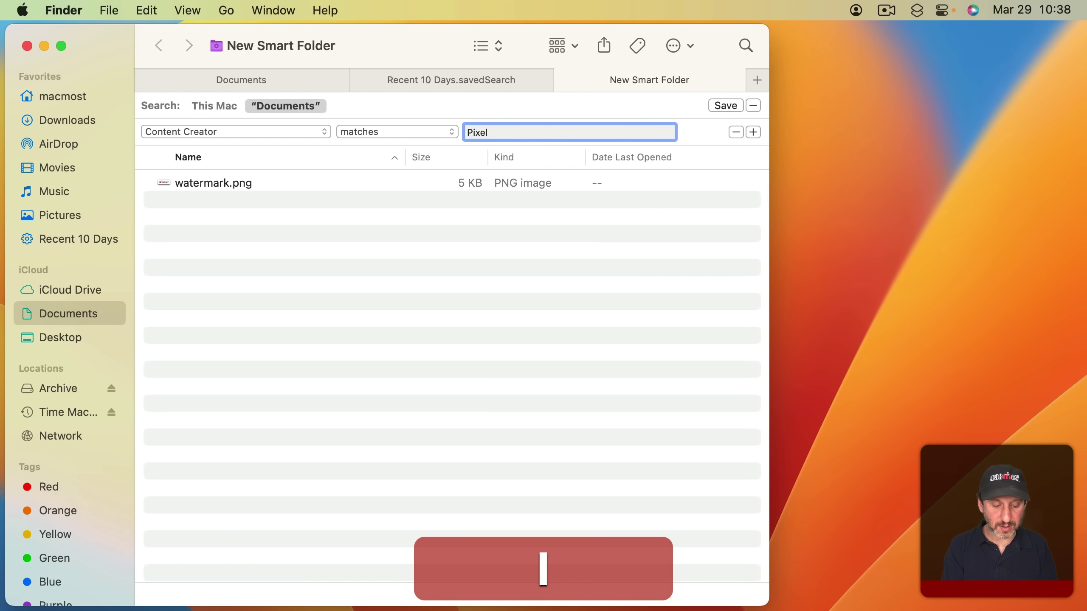
{"action": "type", "text": "mator"}
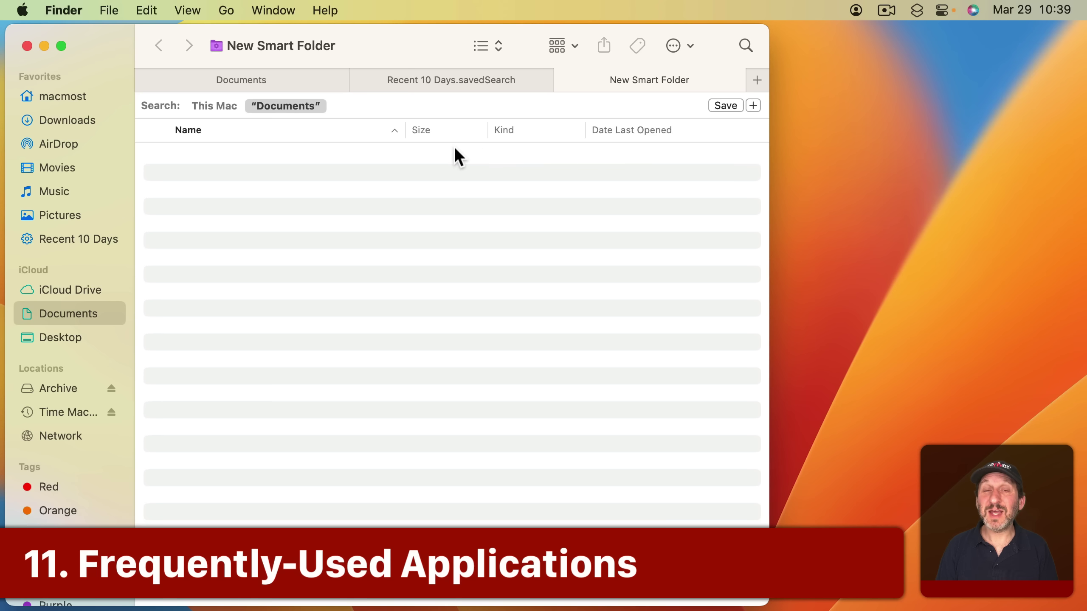
Add a new criterion to the blank smart folder and set it to Kind is Application
{"action": "left_click", "coordinate": [752, 105]}
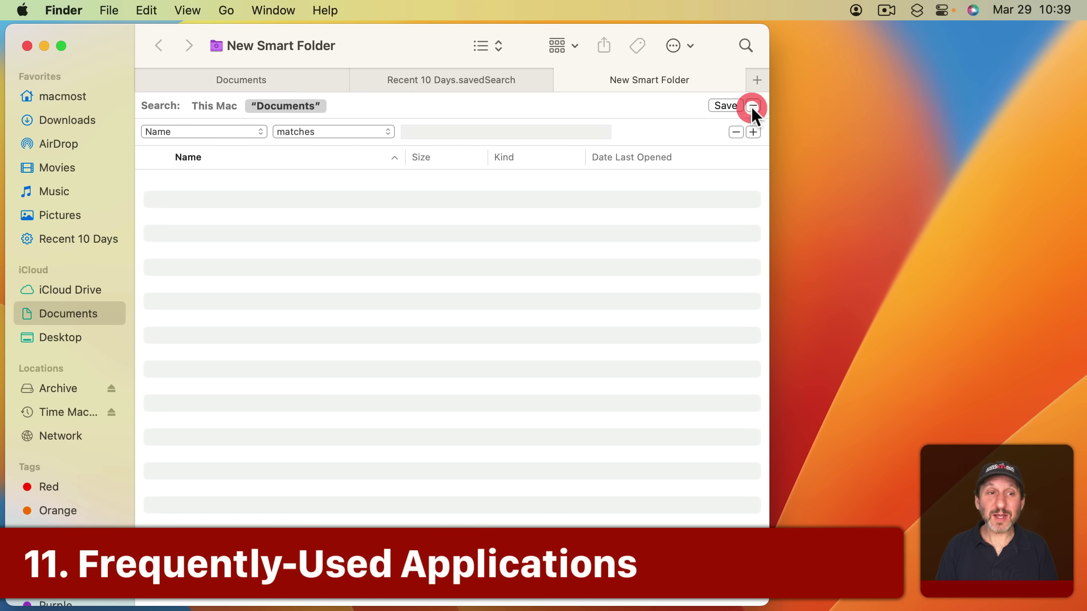
{"action": "left_click", "coordinate": [241, 132]}
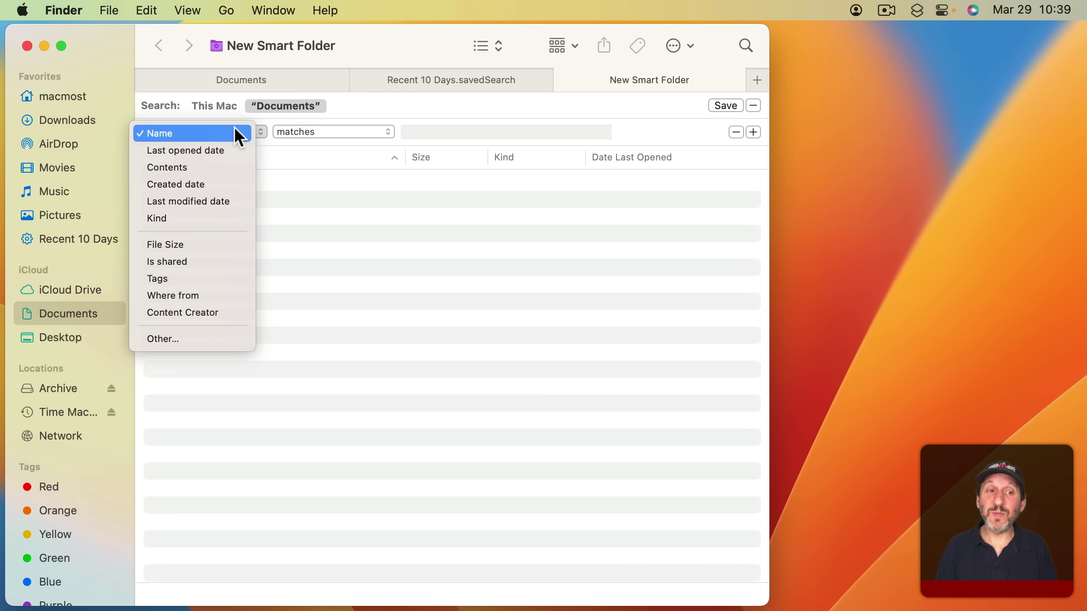
{"action": "left_click", "coordinate": [202, 220]}
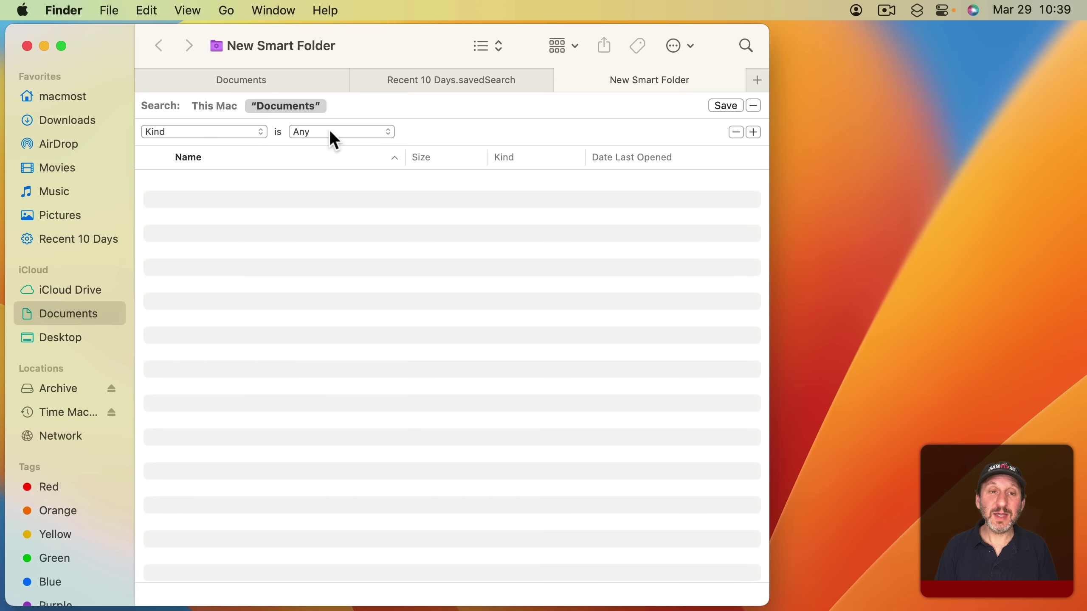
{"action": "left_click", "coordinate": [330, 132]}
{"action": "left_click", "coordinate": [330, 150]}
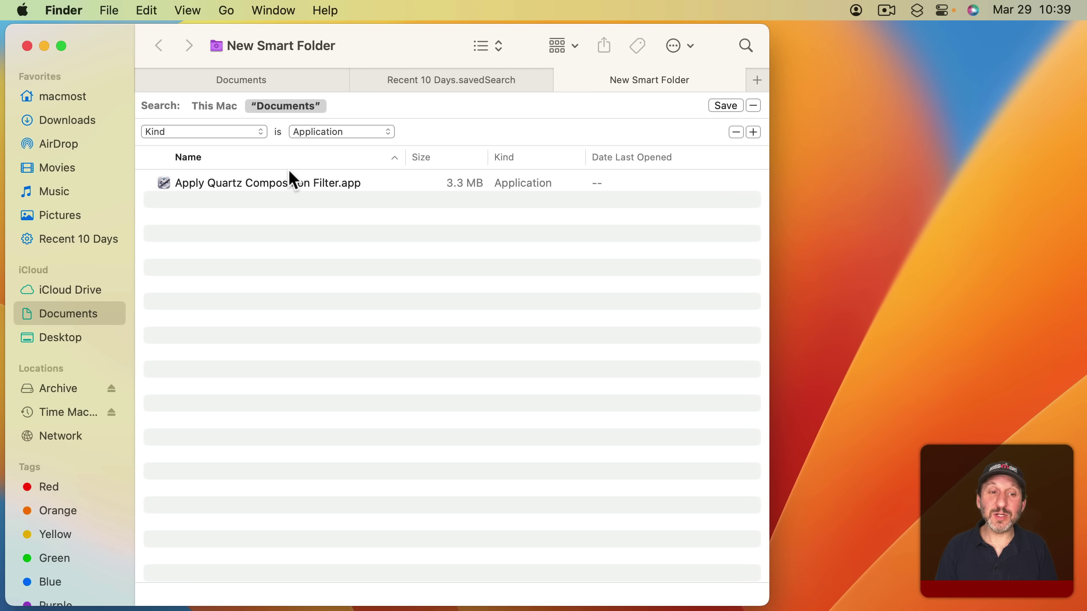
Go to the Applications folder and create a new smart folder from there
{"action": "key", "text": "super+shift+a"}
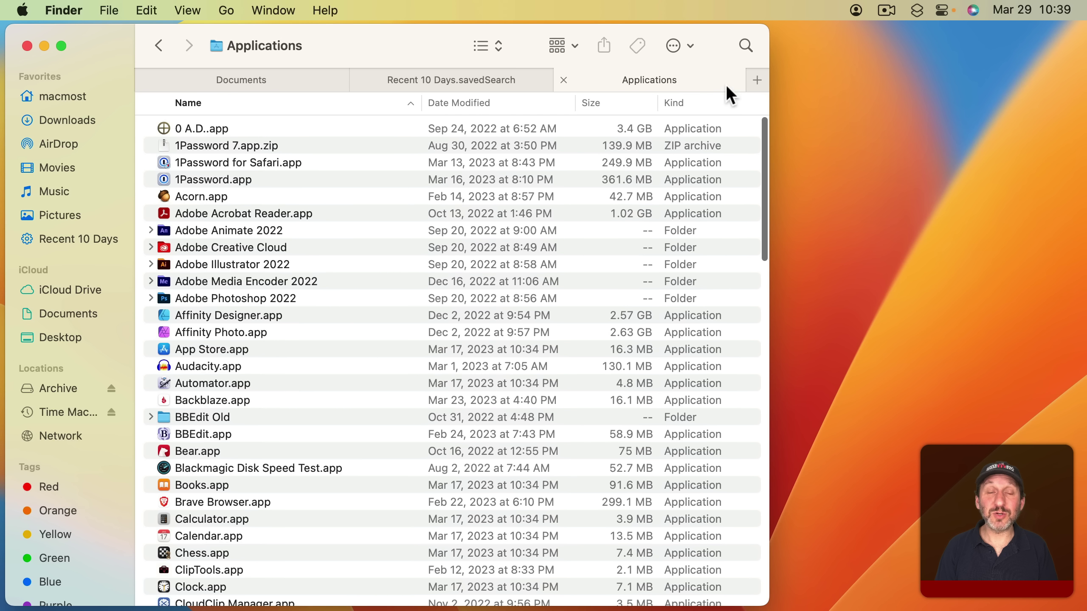
{"action": "left_click", "coordinate": [115, 5]}
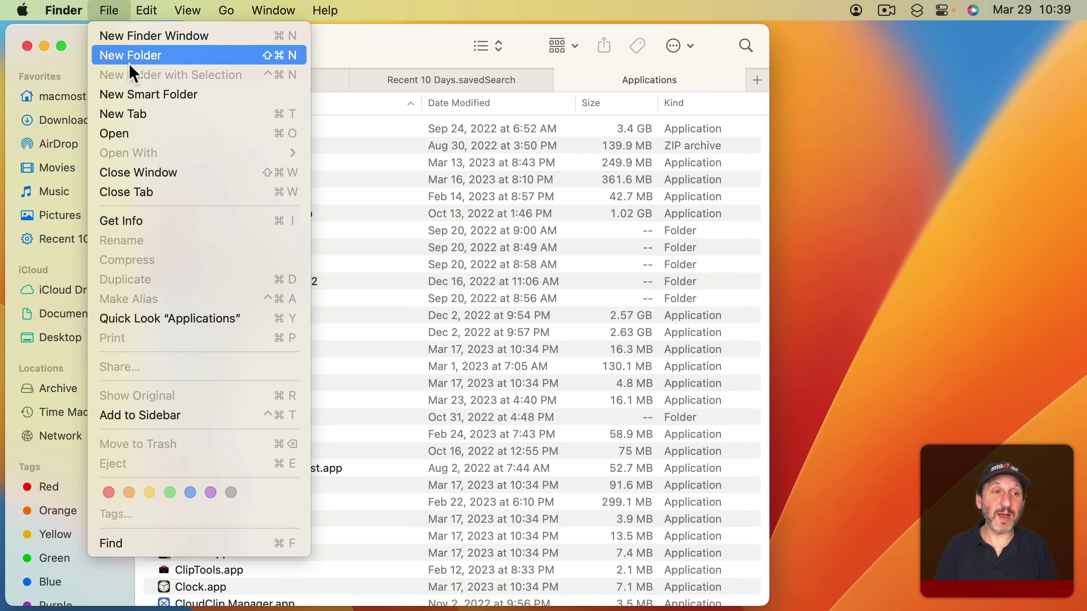
{"action": "left_click", "coordinate": [128, 93]}
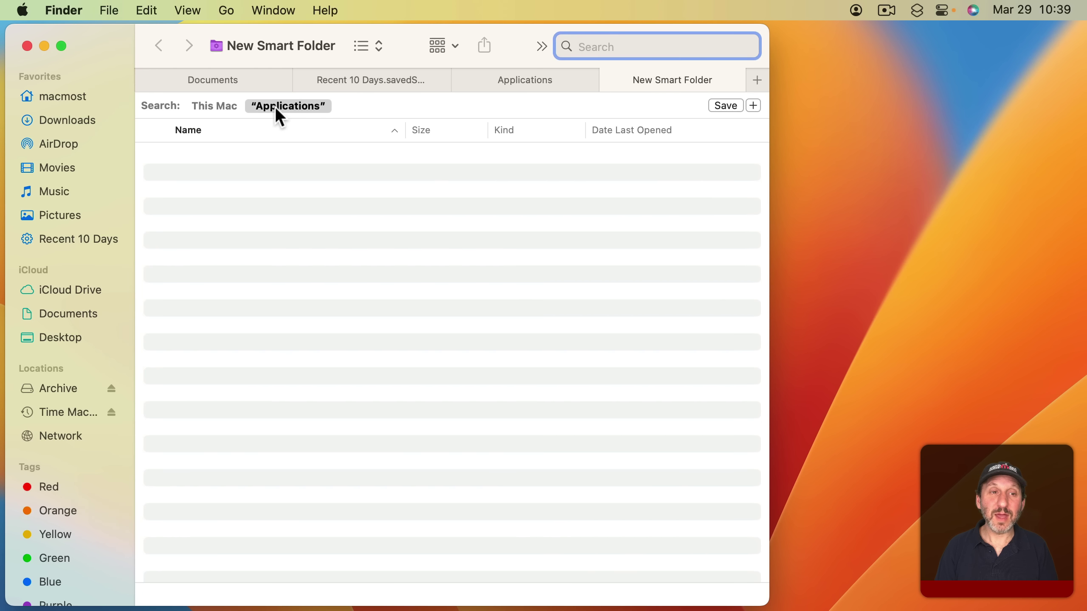
Add a criterion to the Applications smart folder and set it to Kind is Application
{"action": "left_click", "coordinate": [753, 105]}
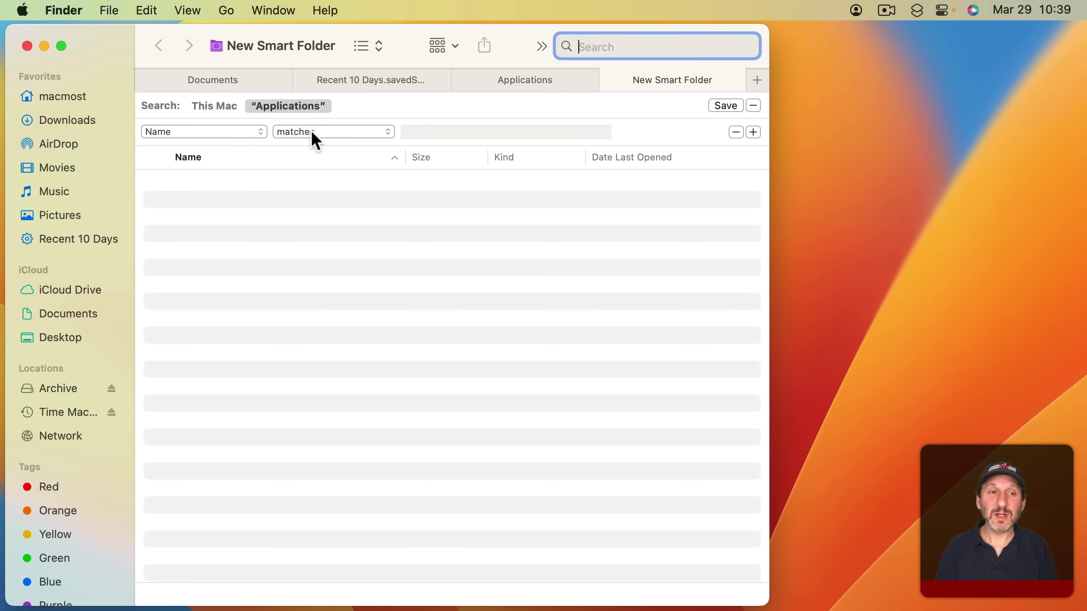
{"action": "left_click", "coordinate": [209, 129]}
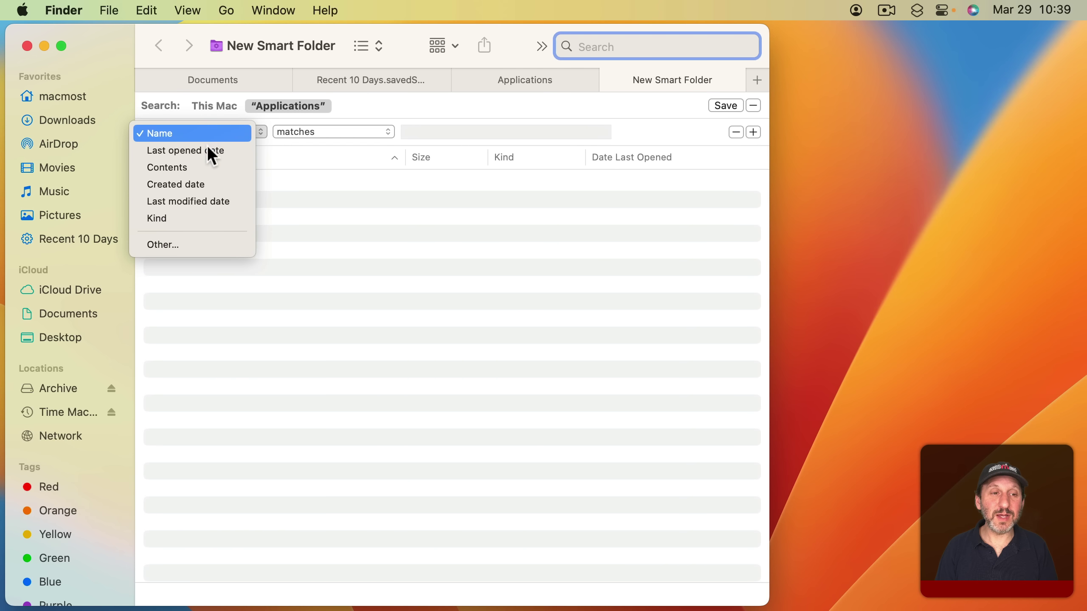
{"action": "left_click", "coordinate": [200, 219]}
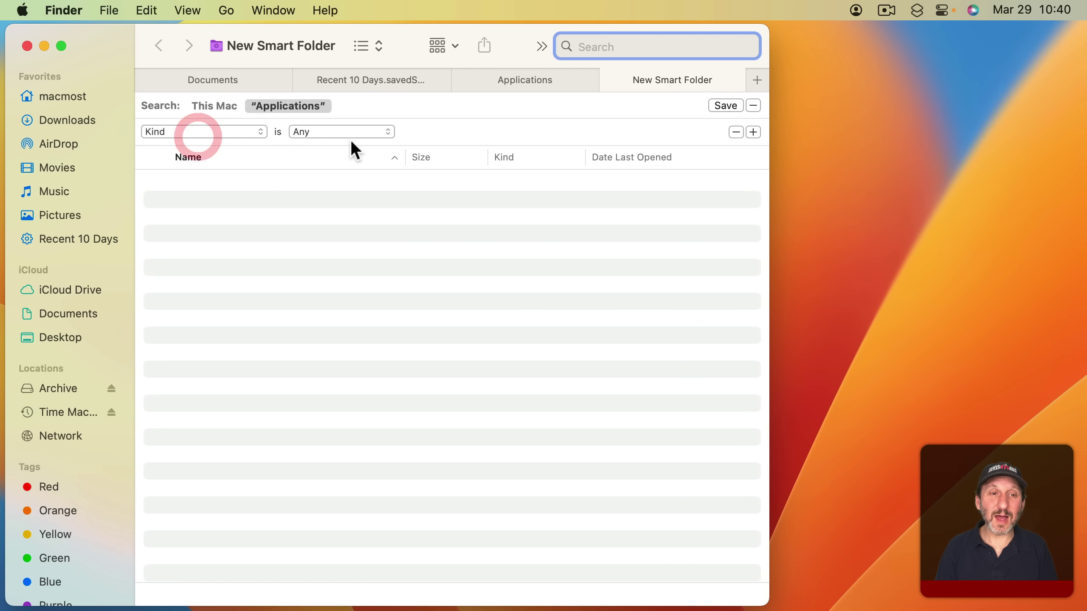
{"action": "left_click", "coordinate": [341, 131]}
{"action": "left_click", "coordinate": [340, 150]}
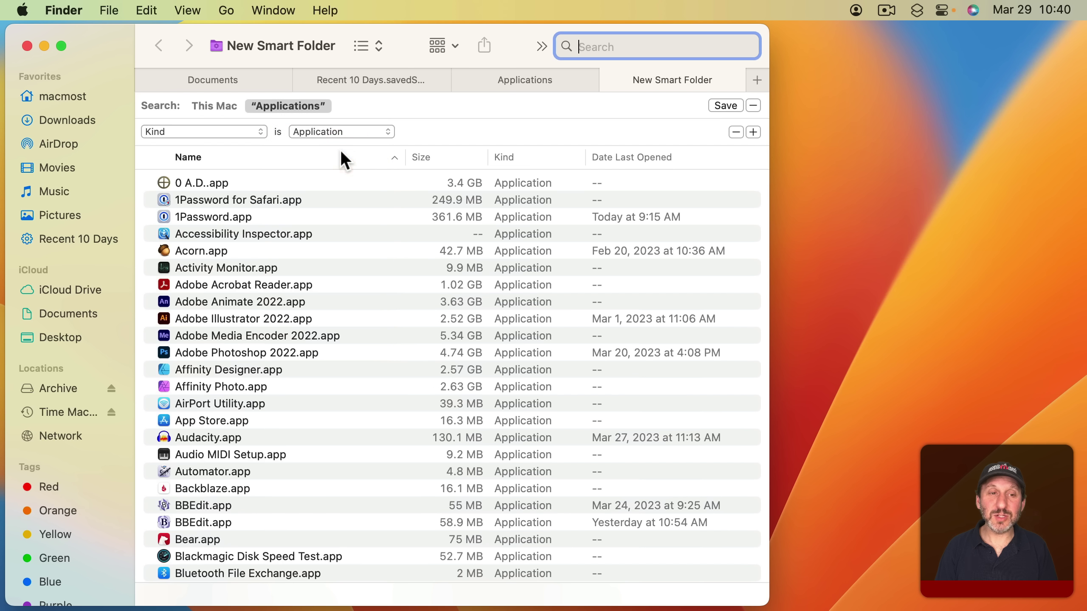
Add a second criterion limiting the applications to those with a last opened date within the last 10 days
{"action": "left_click", "coordinate": [753, 132]}
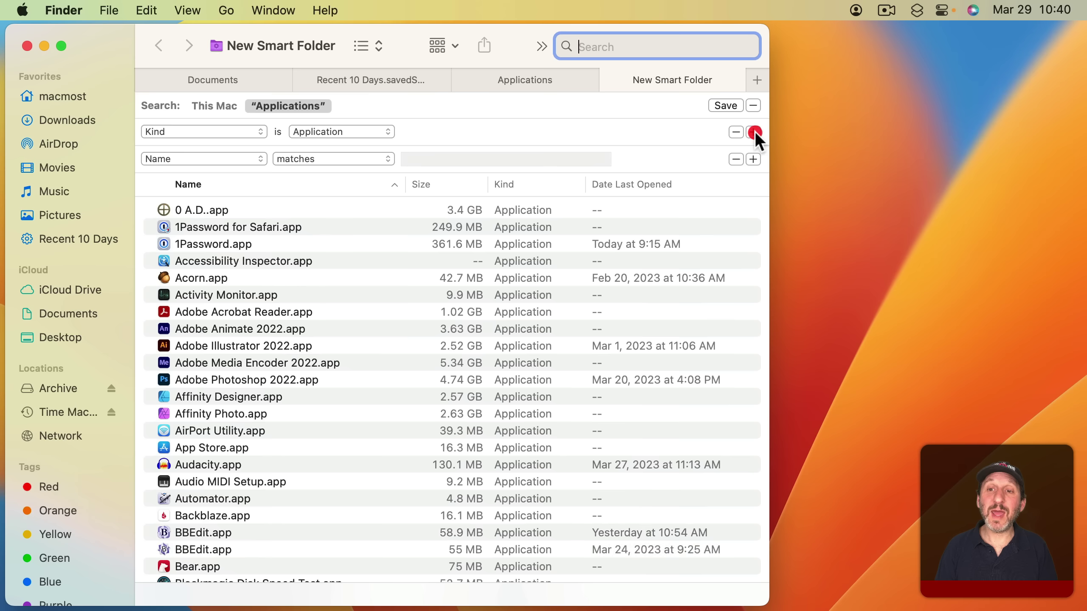
{"action": "left_click", "coordinate": [227, 164]}
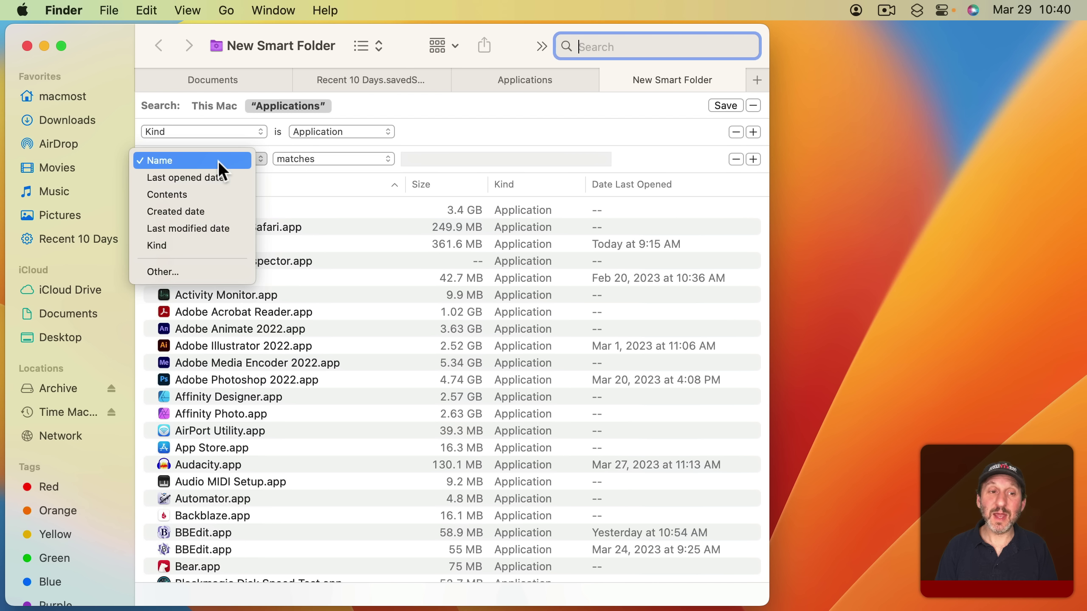
{"action": "left_click", "coordinate": [215, 188]}
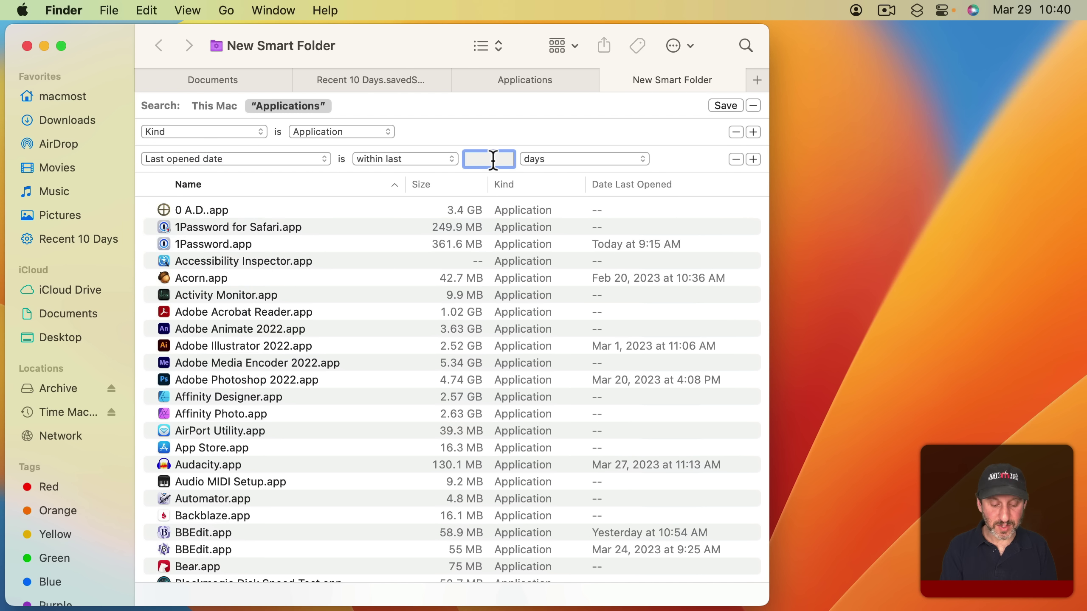
{"action": "type", "text": "10"}
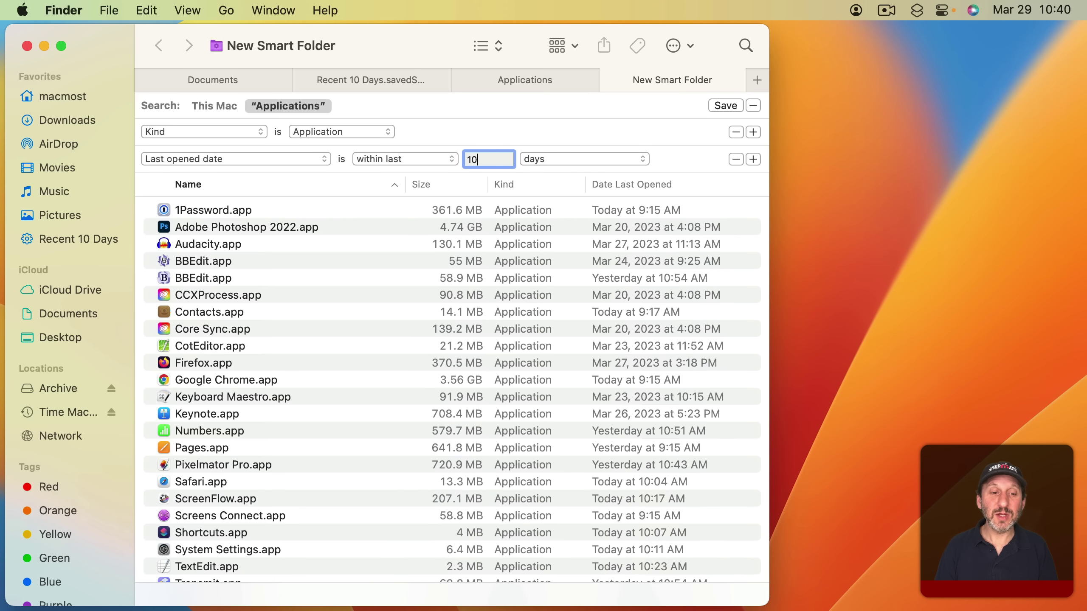
Review the matching applications sorted by date last opened, and return the list to sorting by name
{"action": "scroll", "coordinate": [324, 329], "scroll_direction": "down", "scroll_amount": 3}
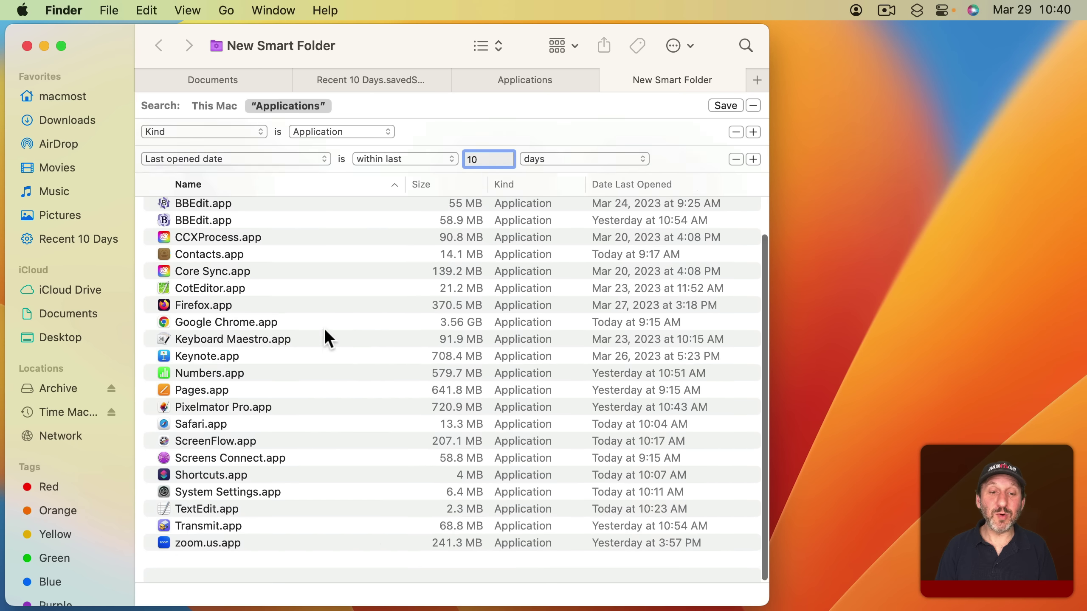
{"action": "scroll", "coordinate": [324, 328], "scroll_direction": "up", "scroll_amount": 3}
{"action": "left_click", "coordinate": [631, 185]}
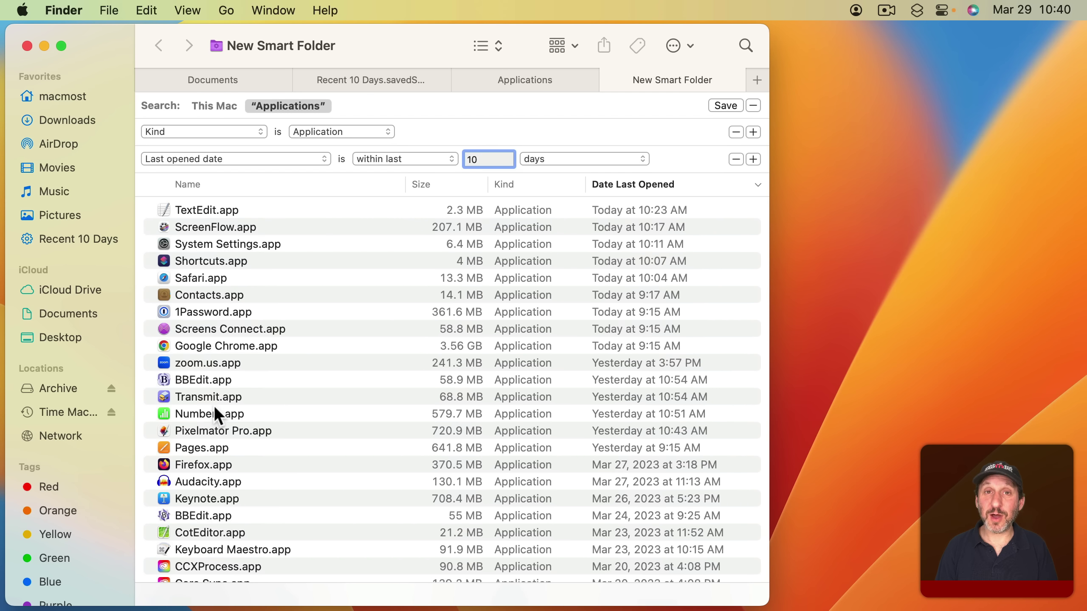
{"action": "left_click", "coordinate": [191, 184]}
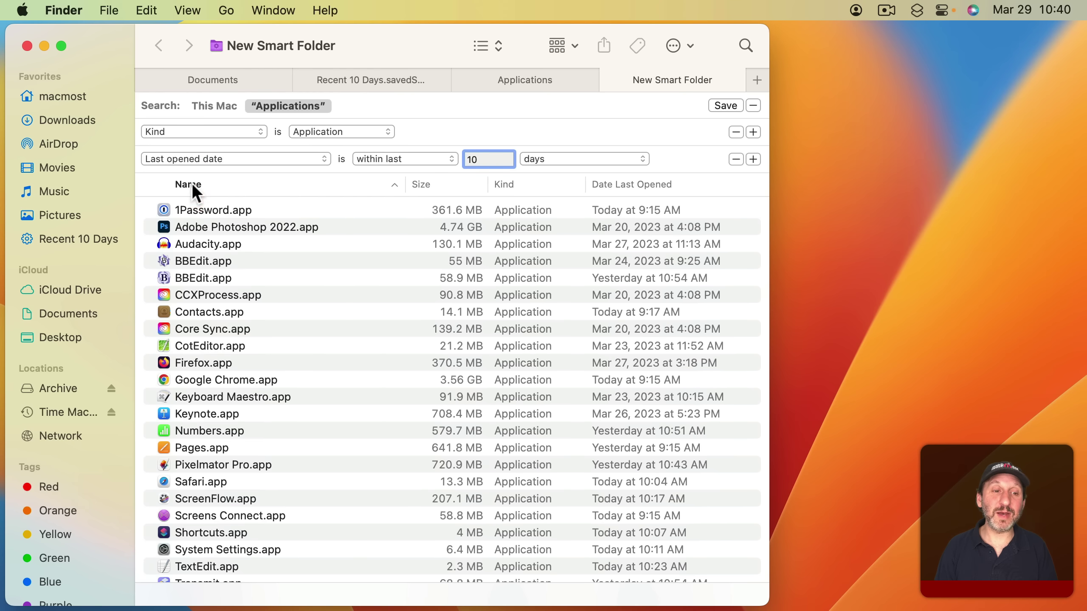
{"action": "scroll", "coordinate": [189, 479], "scroll_direction": "down", "scroll_amount": 2}
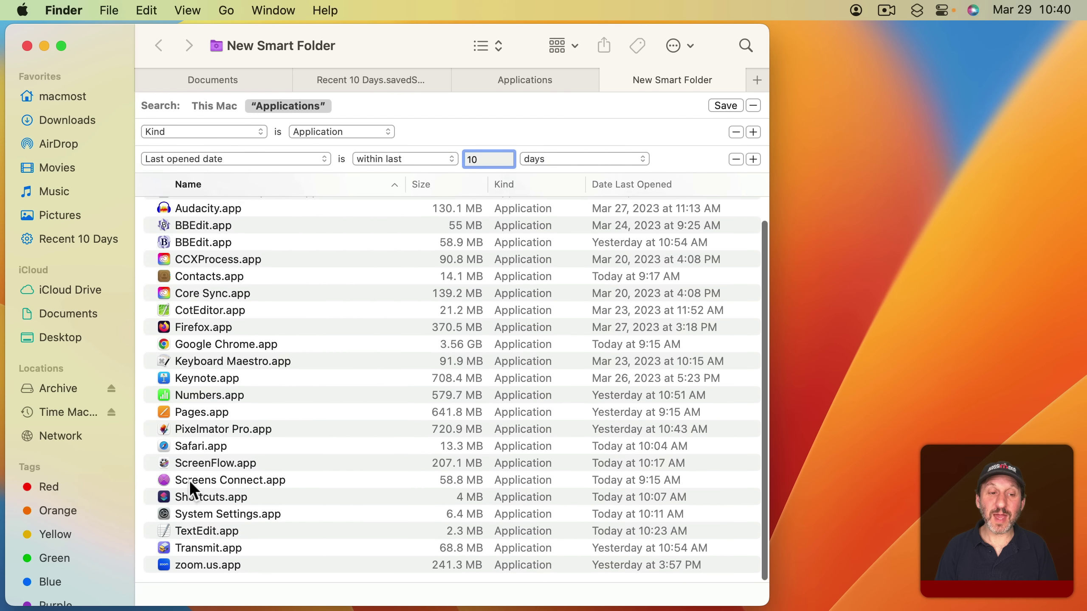
{"action": "scroll", "coordinate": [189, 480], "scroll_direction": "up", "scroll_amount": 2}
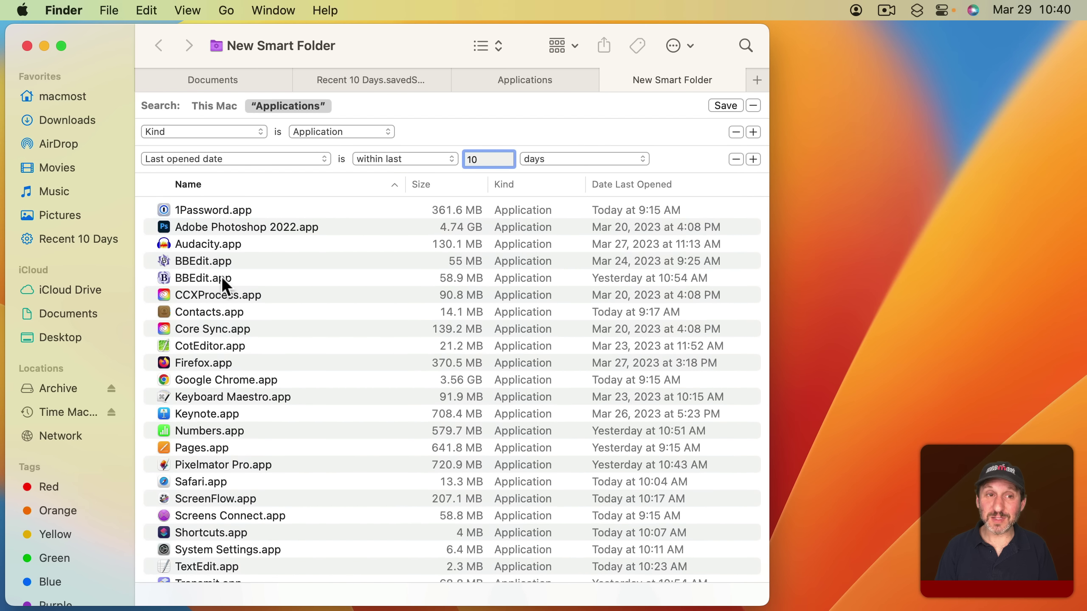
Save the smart folder as "My Apps" in Saved Searches, keeping it added to the sidebar
{"action": "left_click", "coordinate": [725, 106]}
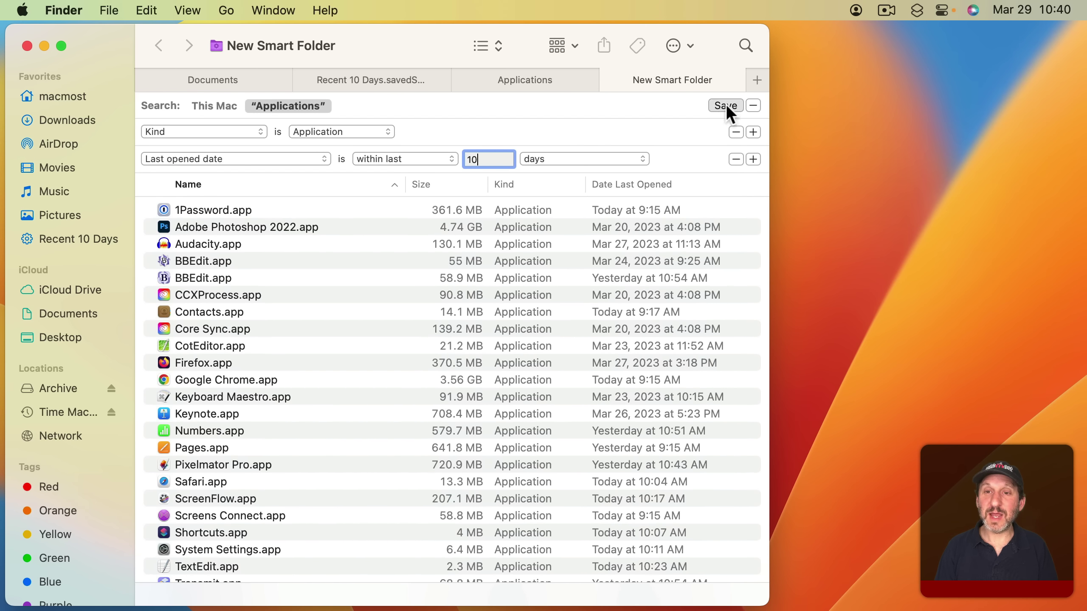
{"action": "key", "text": "BackSpace"}
{"action": "type", "text": "My Apps.savedSearch"}
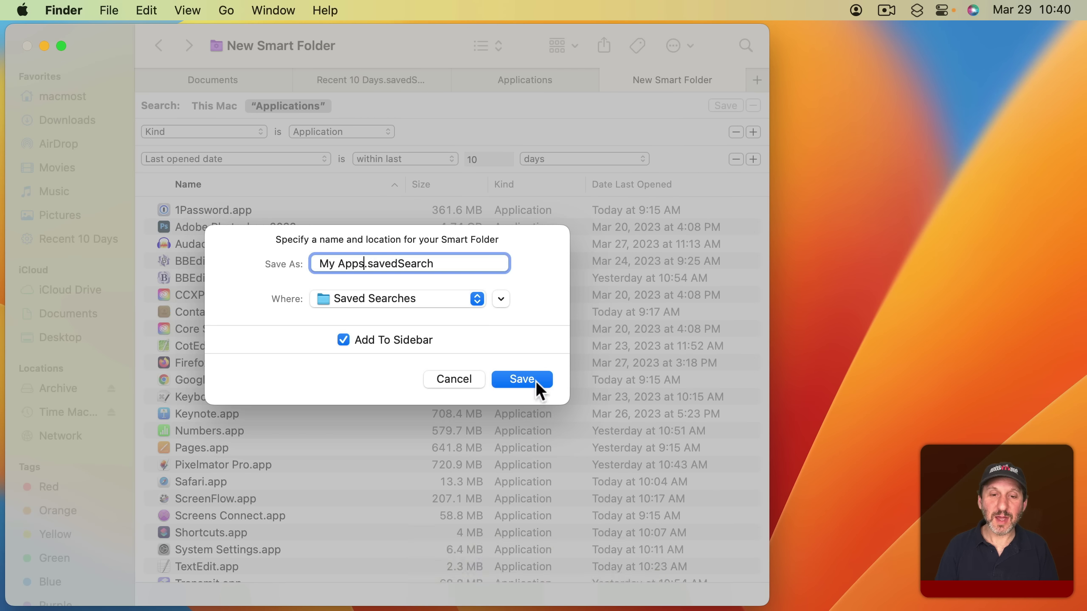
{"action": "left_click", "coordinate": [538, 390]}
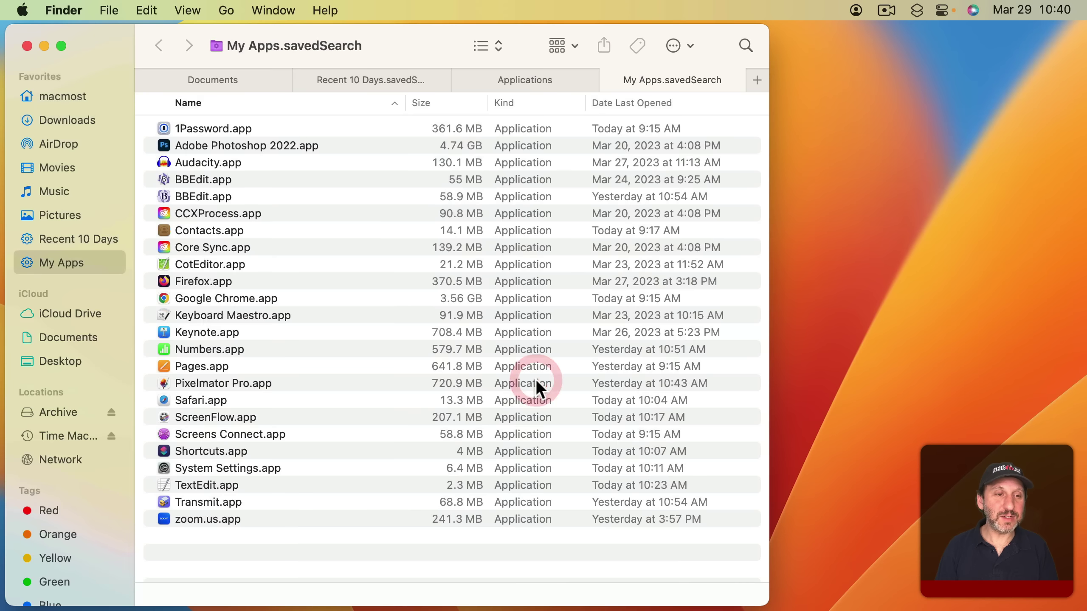